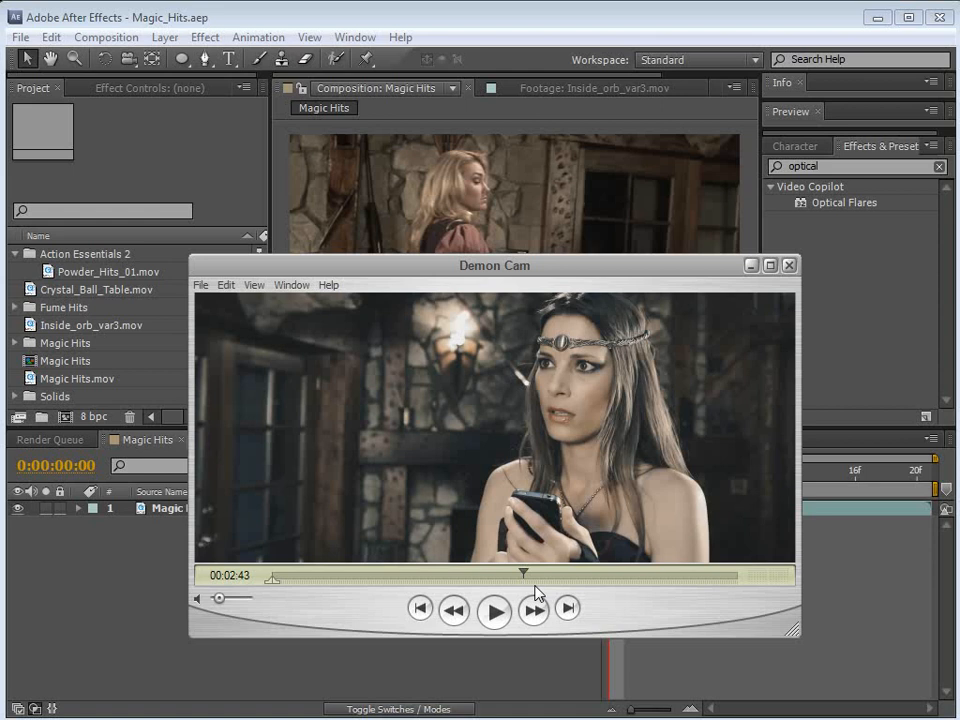
Step: Play and scrub the Demon Cam movie in QuickTime Player around 00:02:43 to 00:02:51 to study the finished magic-hit shot
drag(506, 276, 509, 258)
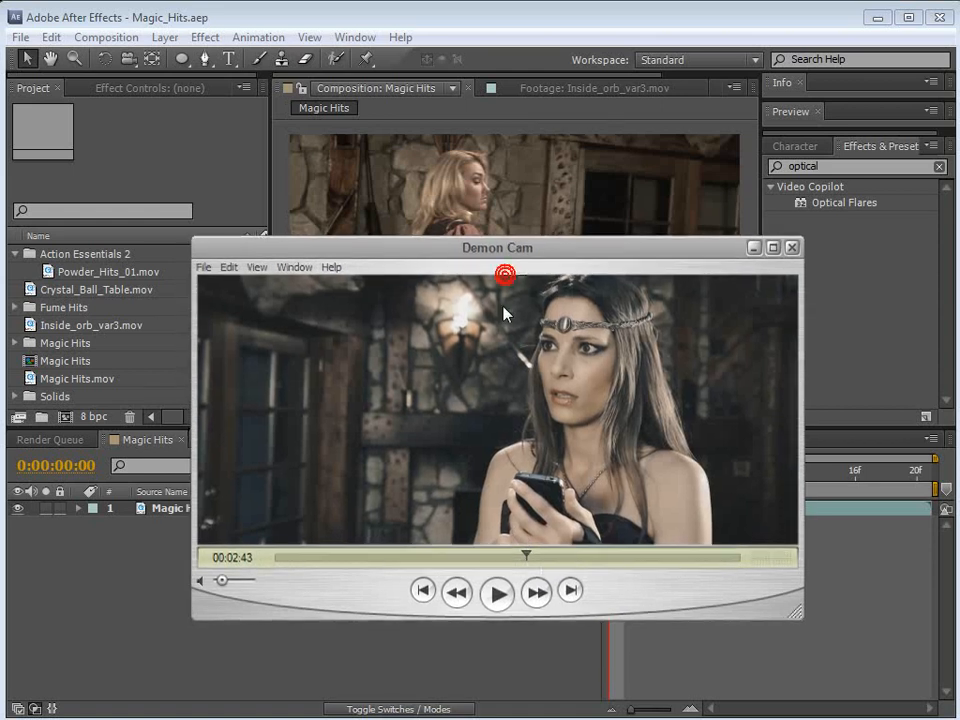
click(496, 596)
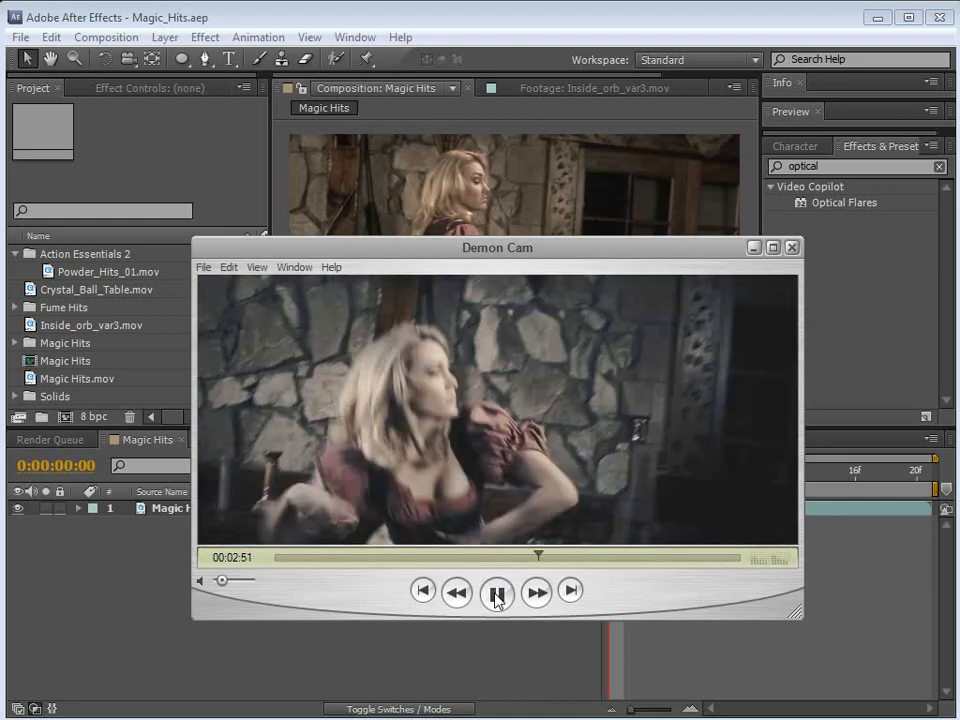
click(497, 596)
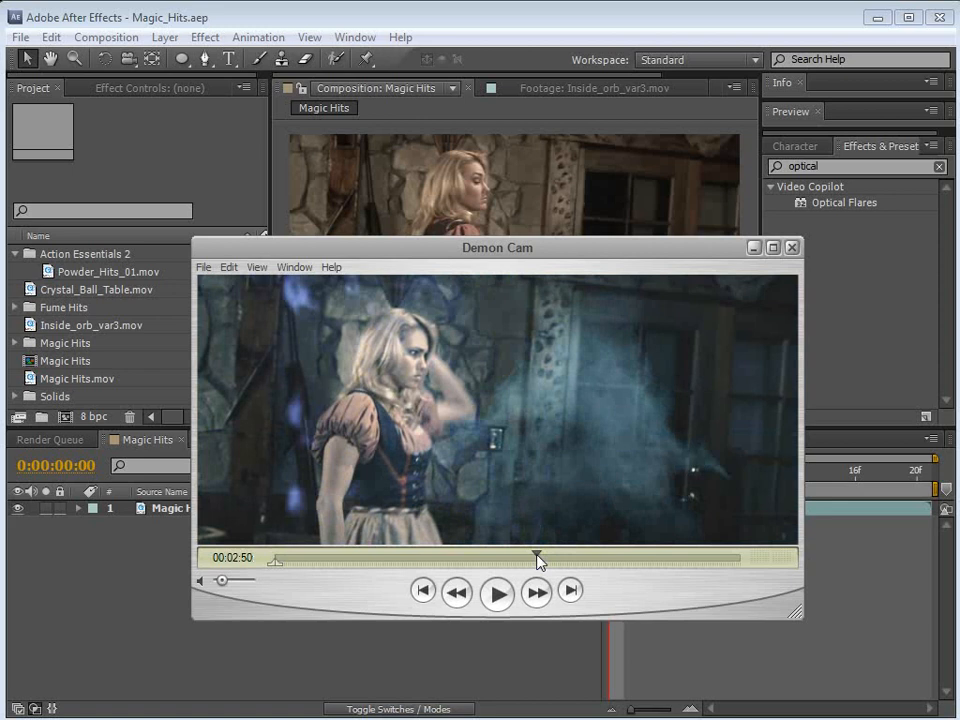
drag(538, 561, 534, 562)
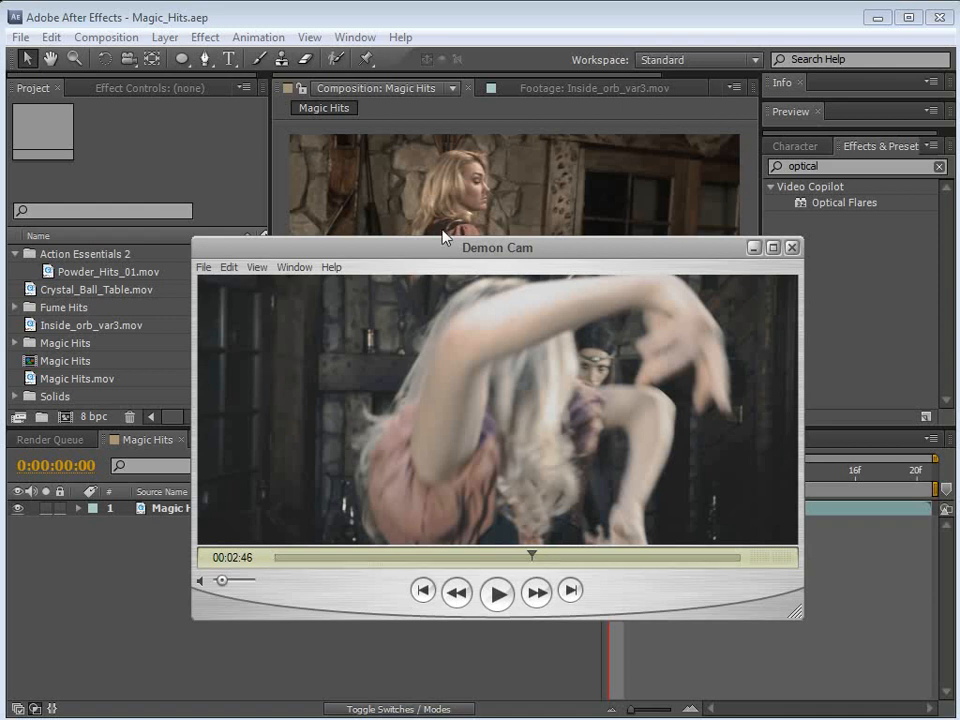
drag(448, 255, 492, 246)
Step: Switch to After Effects and preview the Magic Hits composition from its first frame
click(320, 19)
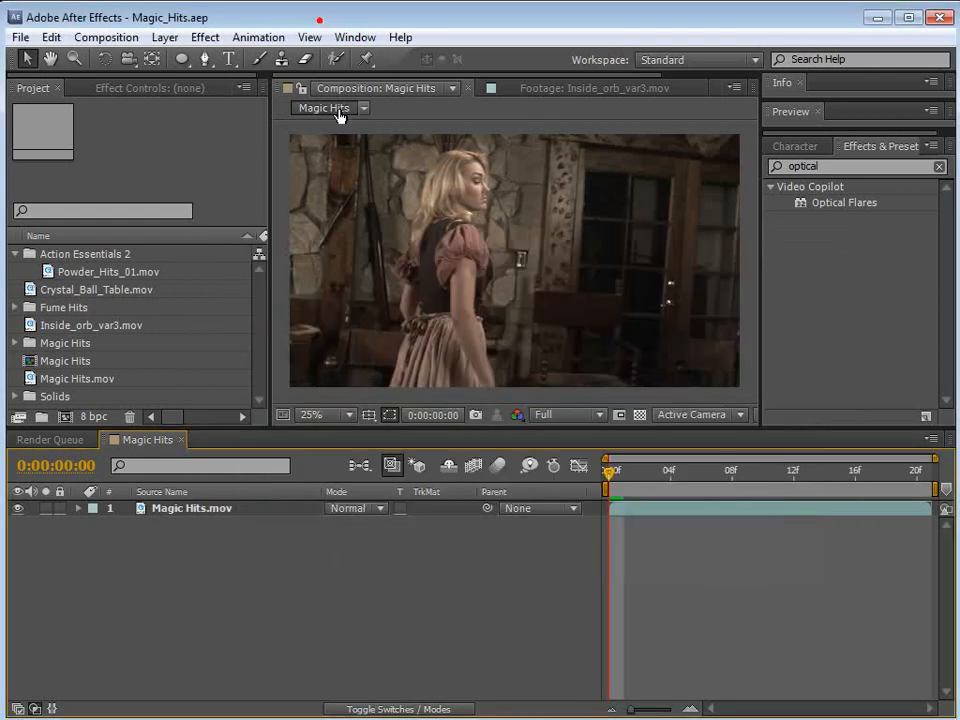
click(475, 388)
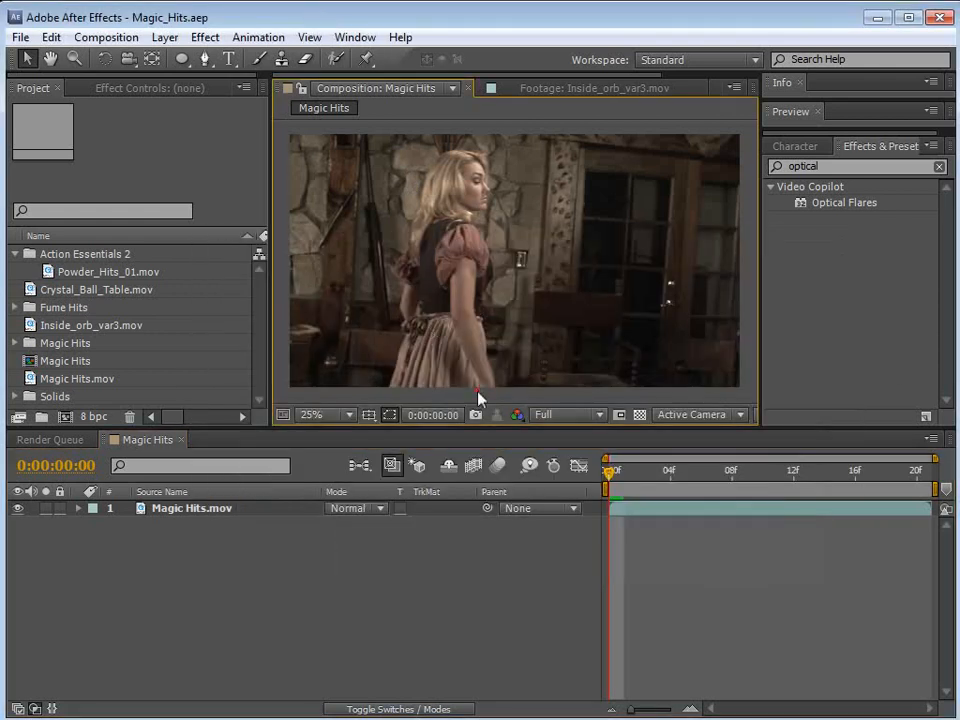
click(504, 358)
click(660, 544)
click(625, 476)
drag(625, 478, 600, 516)
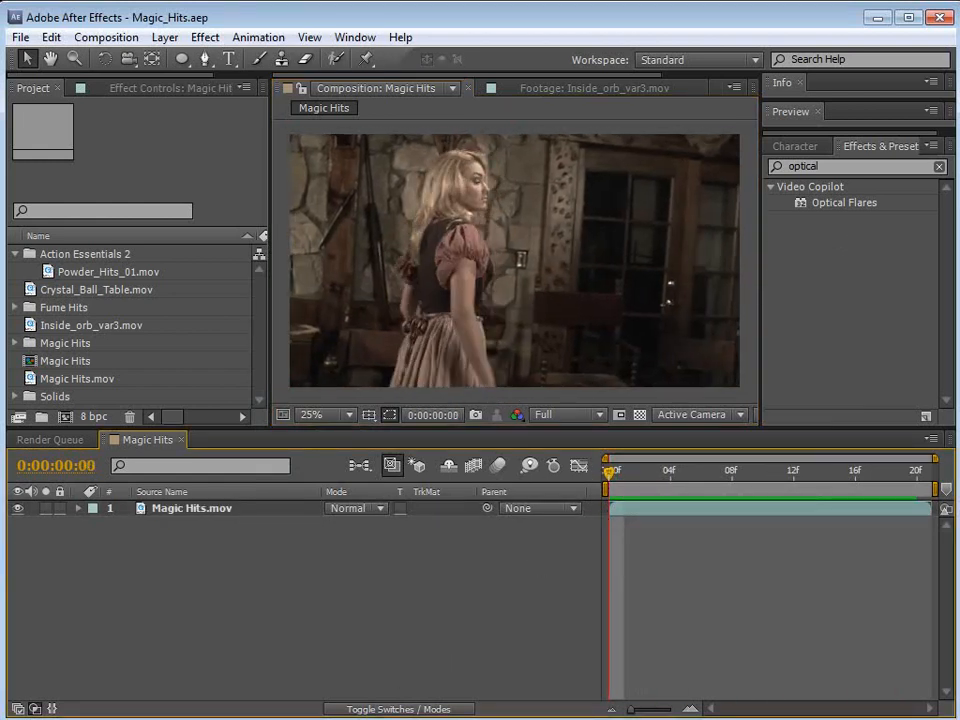
Step: Switch to Firefox, play part of the promo video on the Demon Cam app page, and return to After Effects
key(alt+Tab)
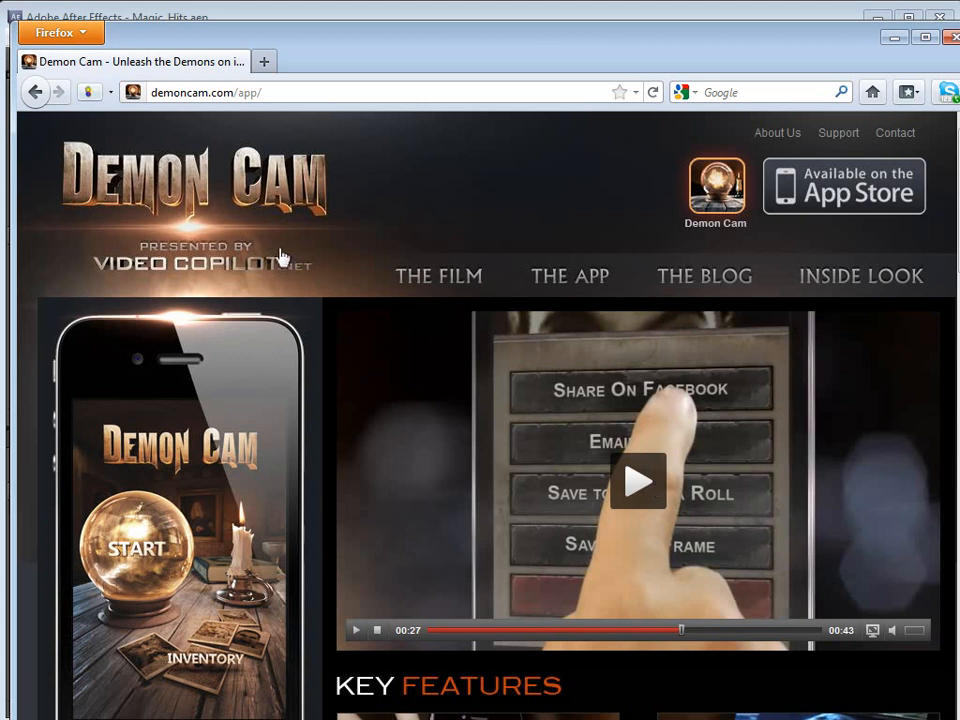
click(680, 632)
click(652, 634)
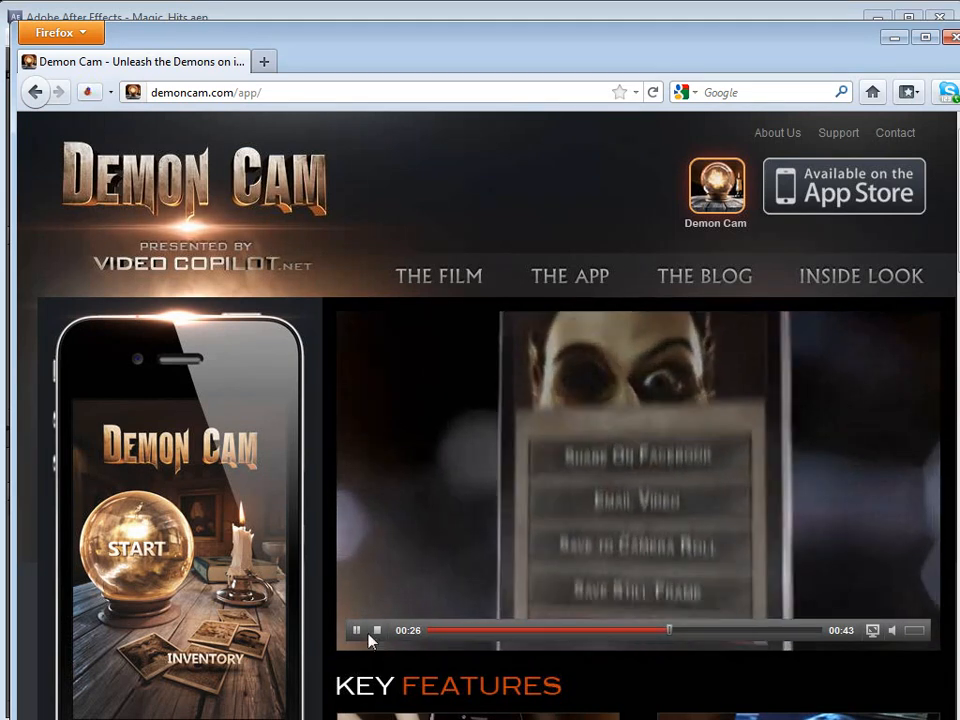
click(357, 632)
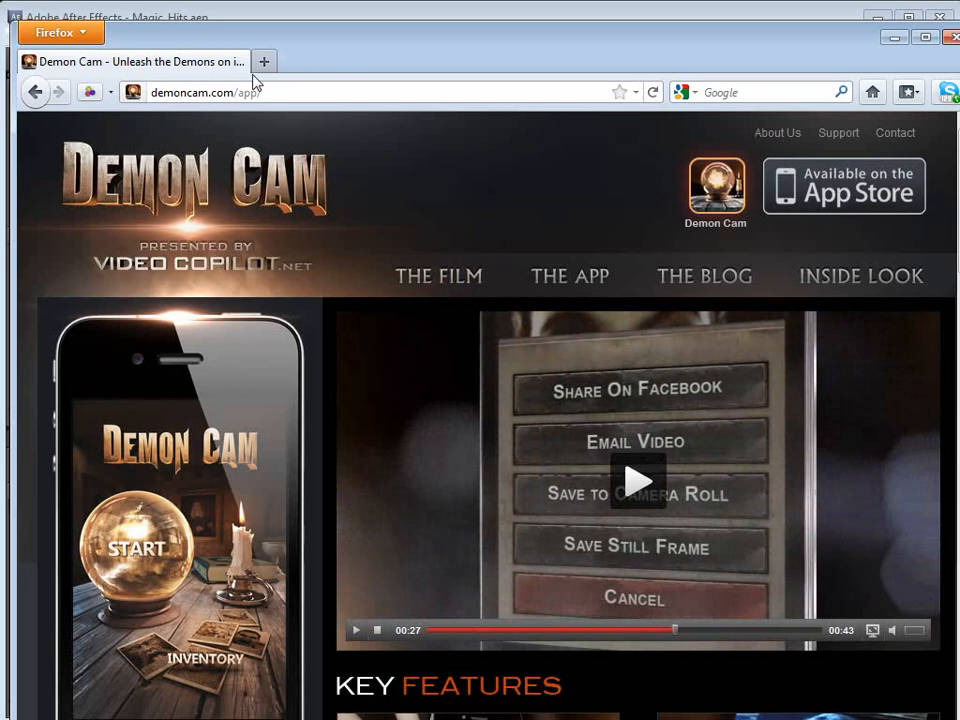
click(369, 15)
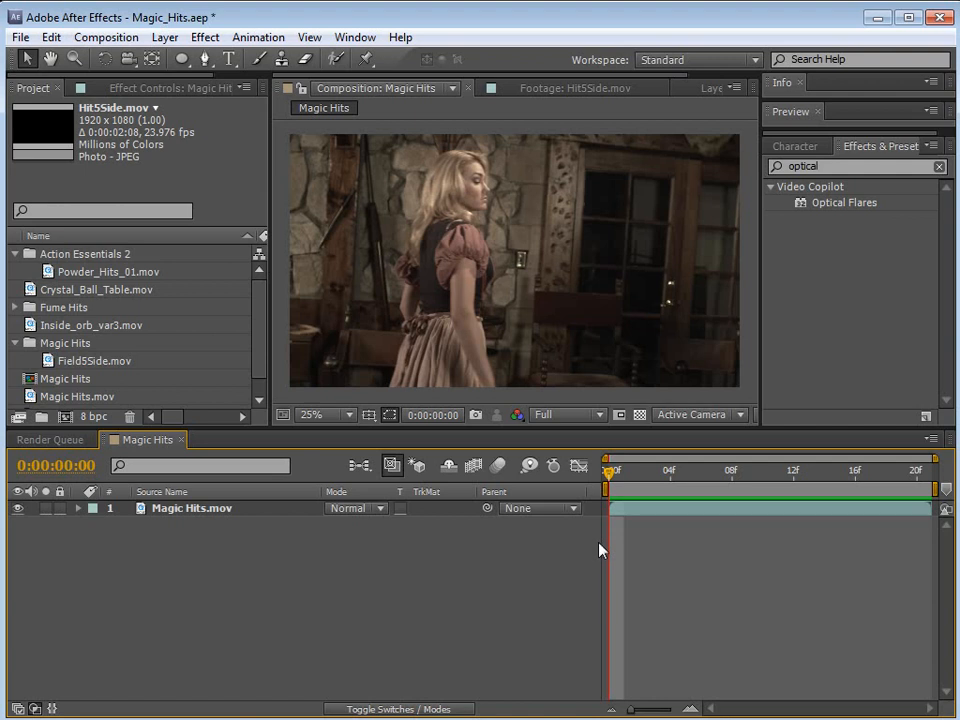
Step: Inspect the woman's hand movement in the Magic Hits composition and set the current time to frame 10
drag(608, 470, 746, 536)
scroll(563, 306, up, 4)
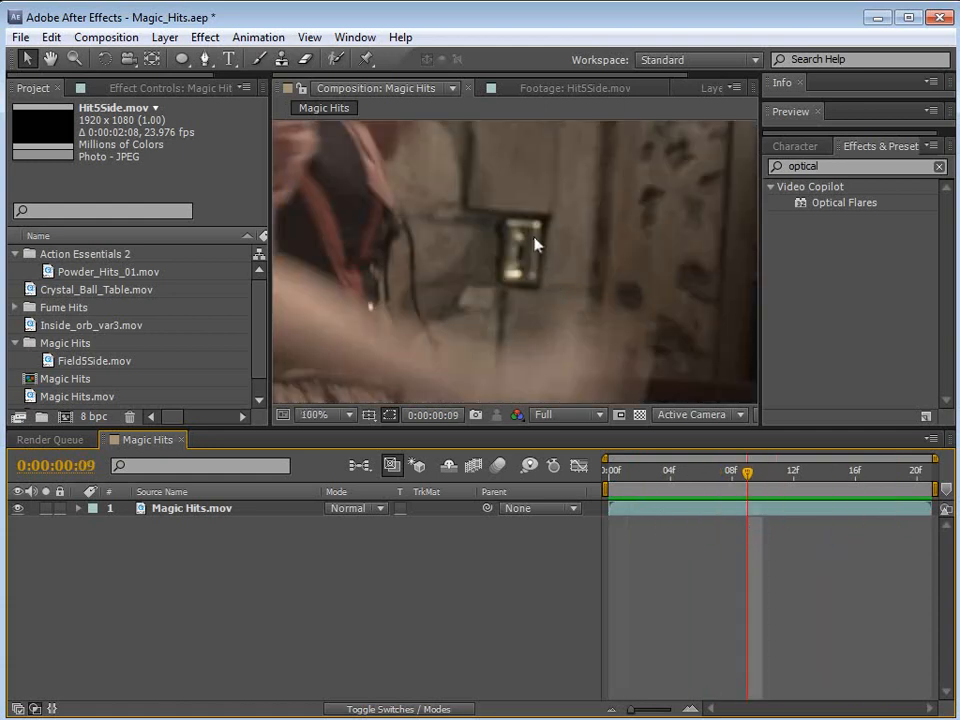
scroll(560, 318, down, 4)
drag(747, 471, 762, 492)
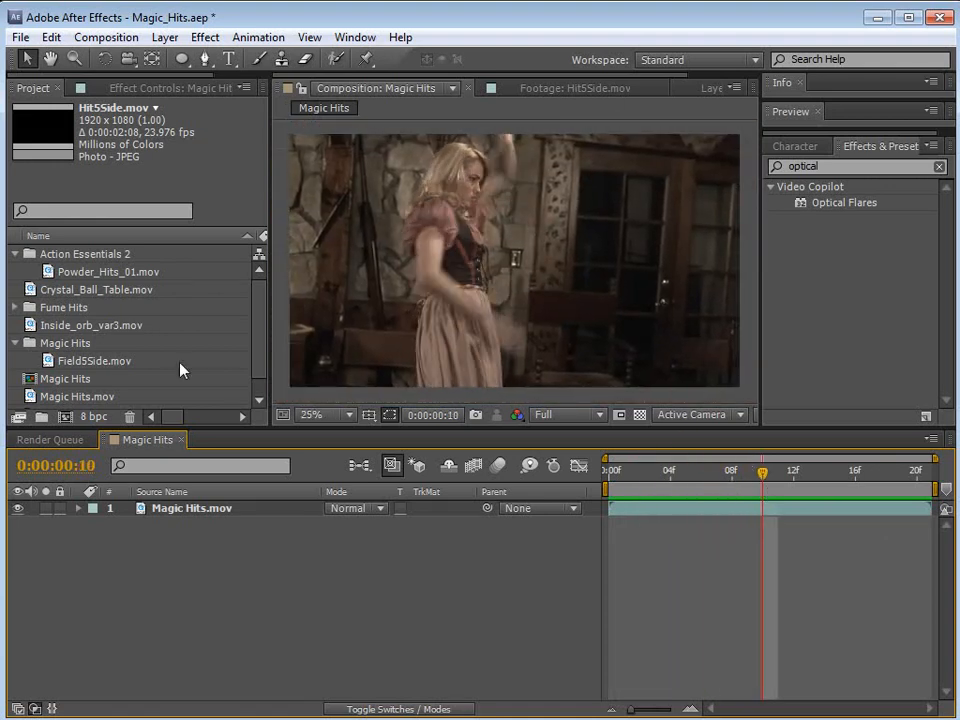
Step: Open the Field5Side.mov footage, scrub through the force-field element, and return to the Magic Hits composition
double_click(82, 362)
drag(290, 378, 407, 376)
scroll(550, 270, up, 2)
click(360, 88)
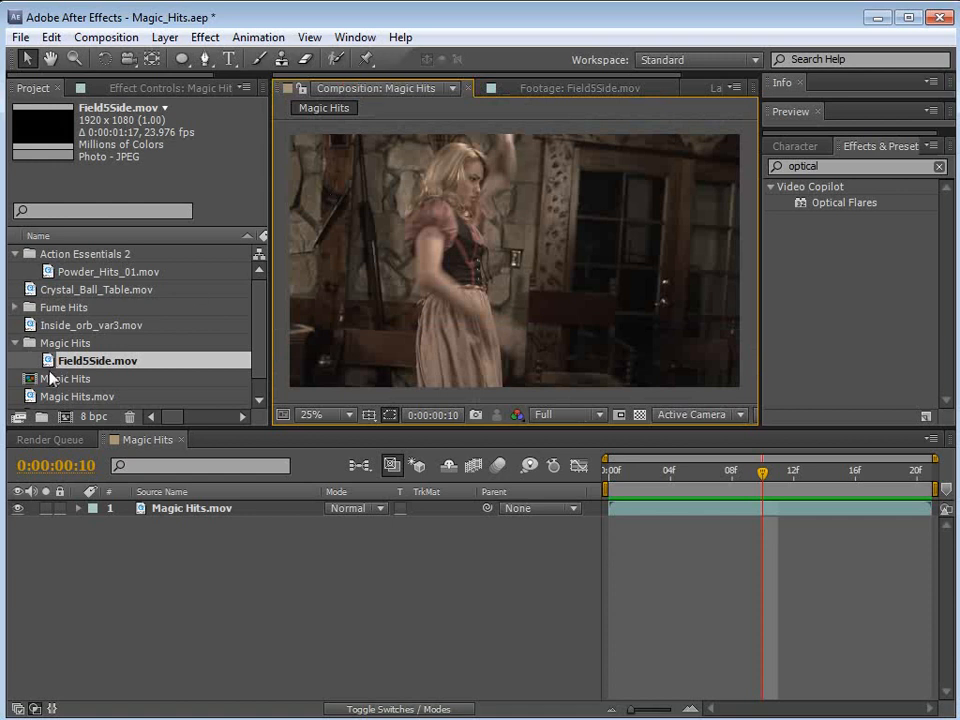
Step: Add Field5Side.mov above the Magic Hits.mov layer, stretch it vertically, and shift it slightly up and left
drag(85, 365, 200, 510)
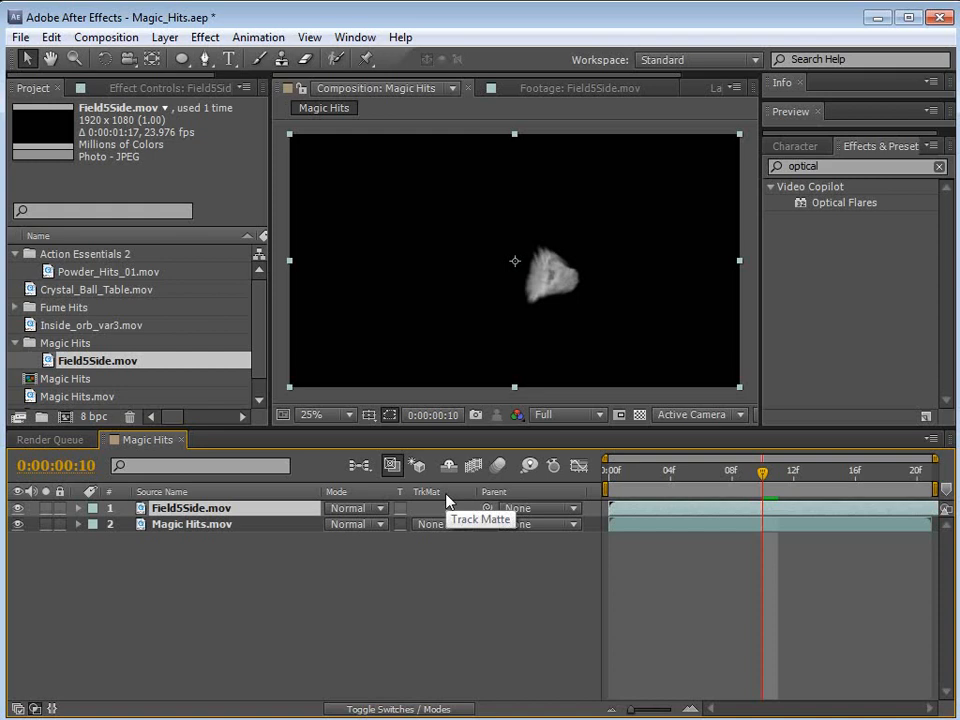
drag(515, 388, 509, 458)
drag(558, 352, 542, 337)
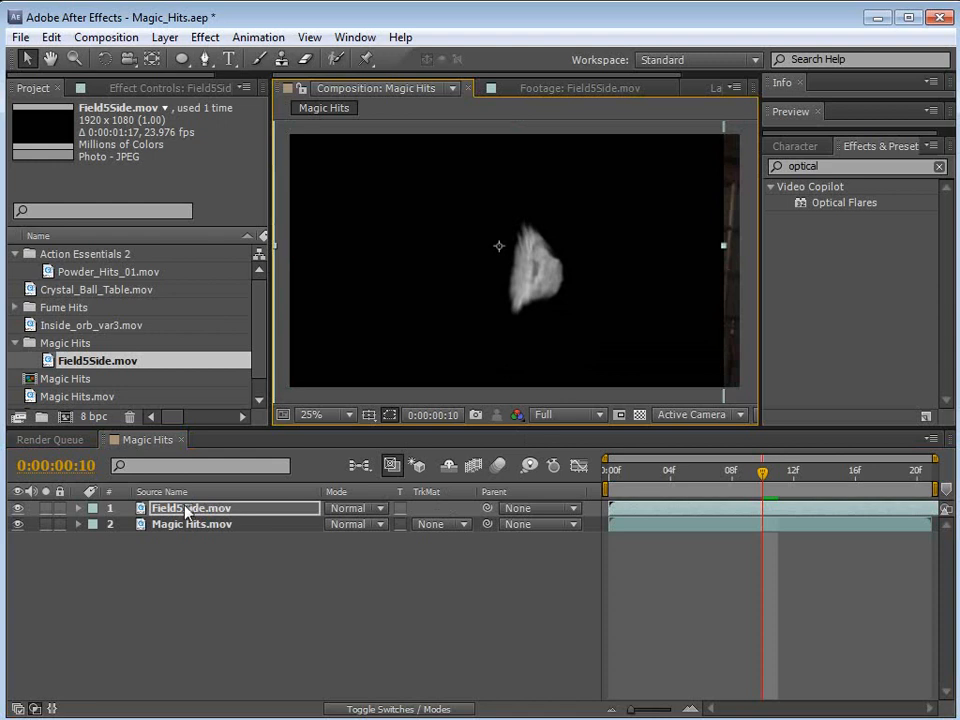
Step: Set the Field5Side.mov layer's blending mode to Add and place the burst just in front of the woman's hands
drag(225, 432, 225, 351)
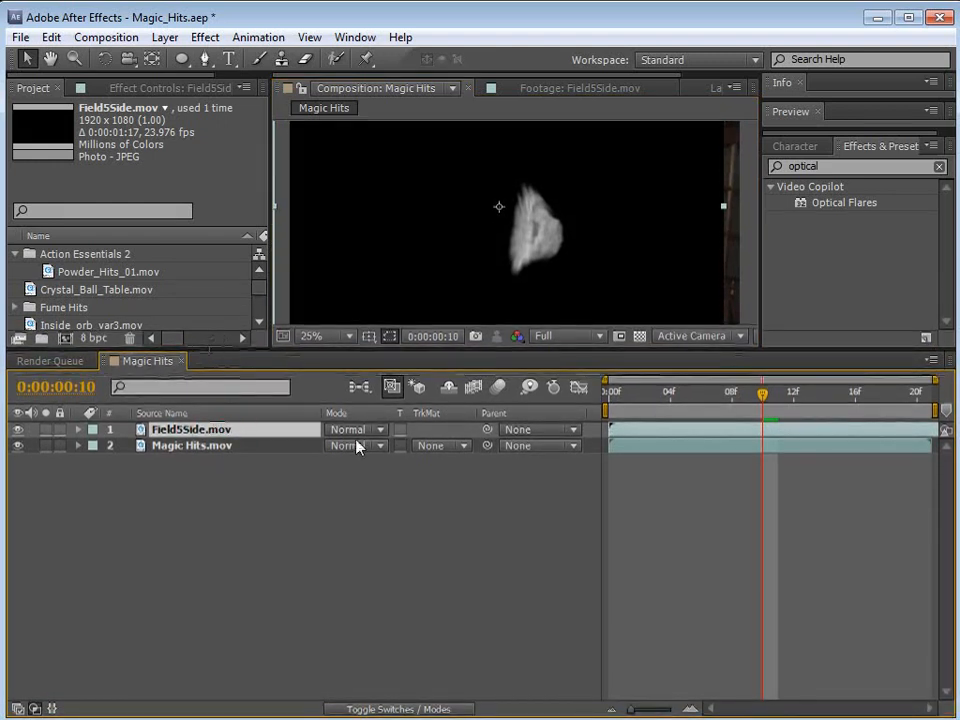
click(356, 431)
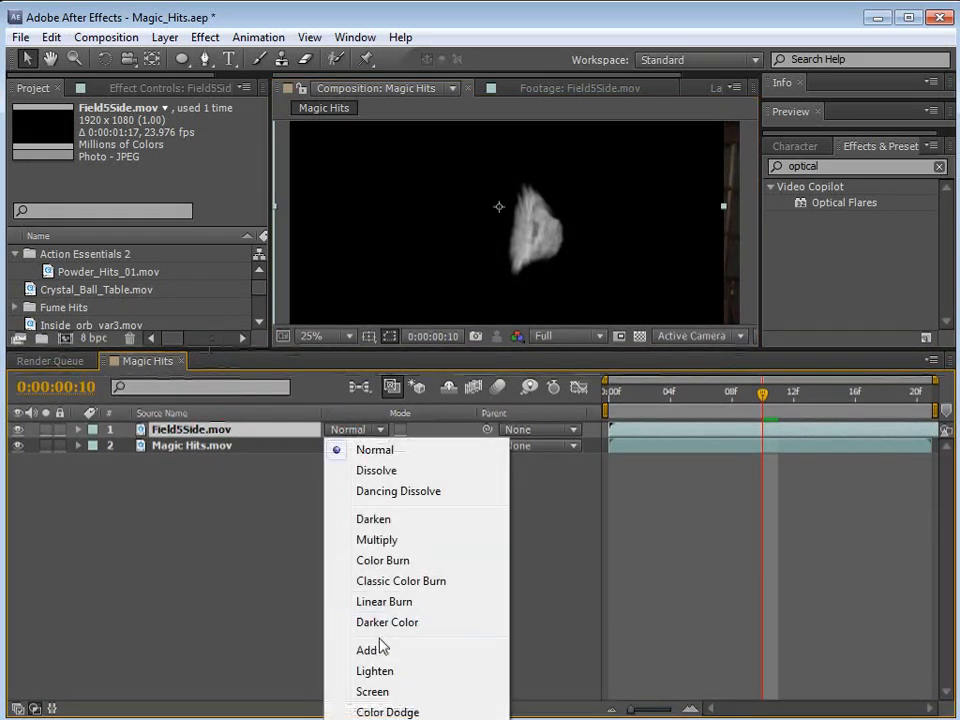
click(383, 652)
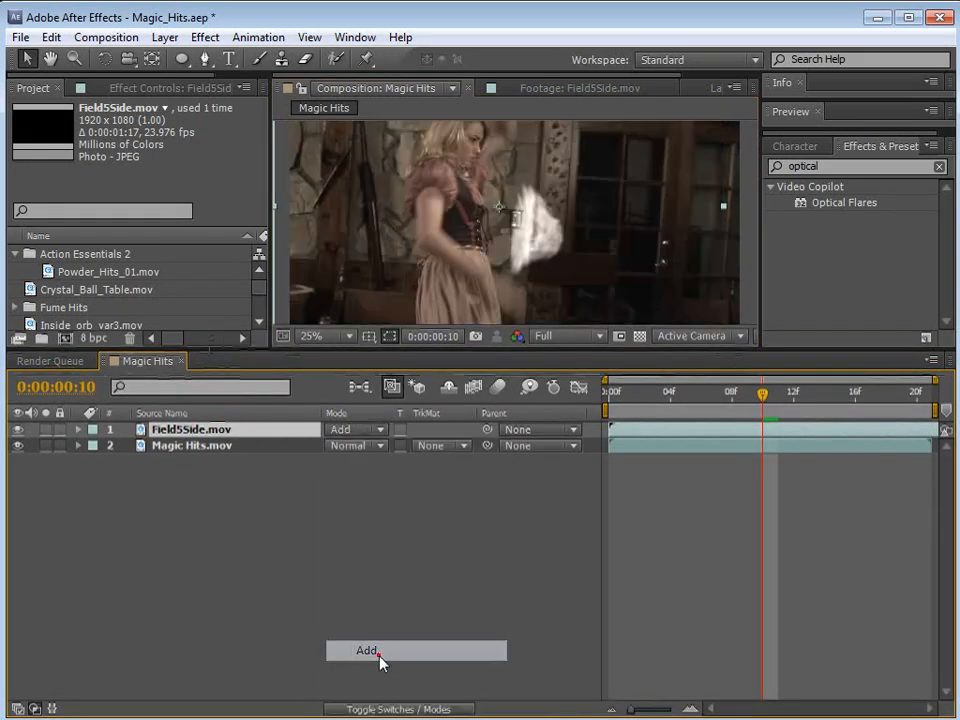
drag(520, 222, 530, 216)
drag(428, 349, 440, 469)
drag(524, 241, 545, 298)
Step: Trim the beginning of the Field5Side.mov layer and slide it to start at frame 7
drag(673, 528, 770, 527)
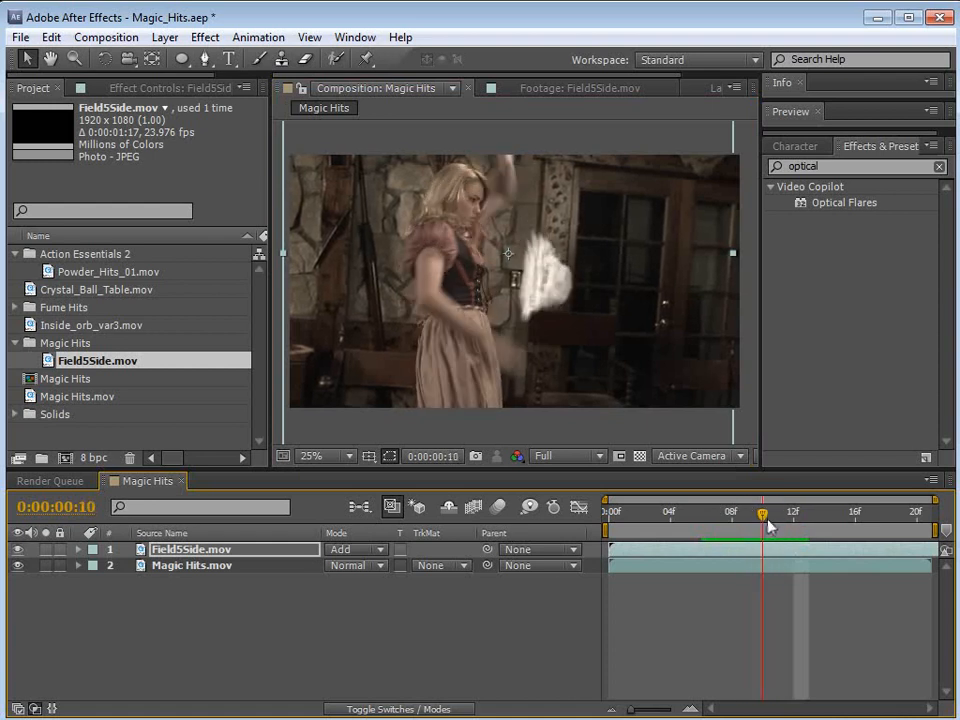
drag(608, 549, 738, 518)
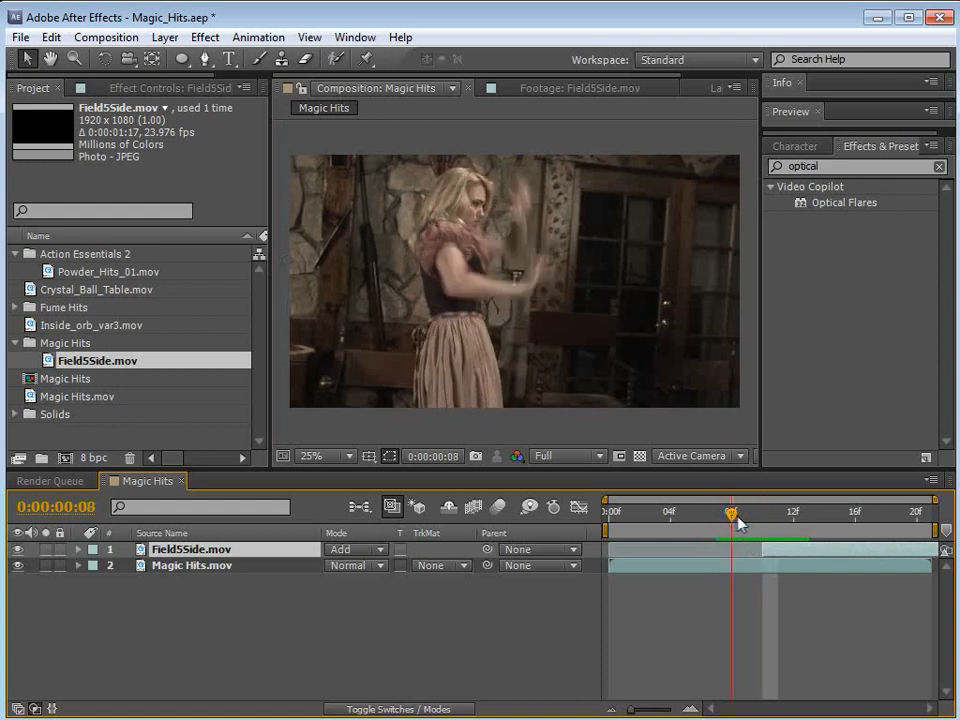
drag(786, 549, 744, 553)
Step: Enlarge the Field5Side.mov layer to about one and a half times its width and reposition the shield in front of the woman
click(687, 524)
drag(687, 524, 917, 548)
key(comma)
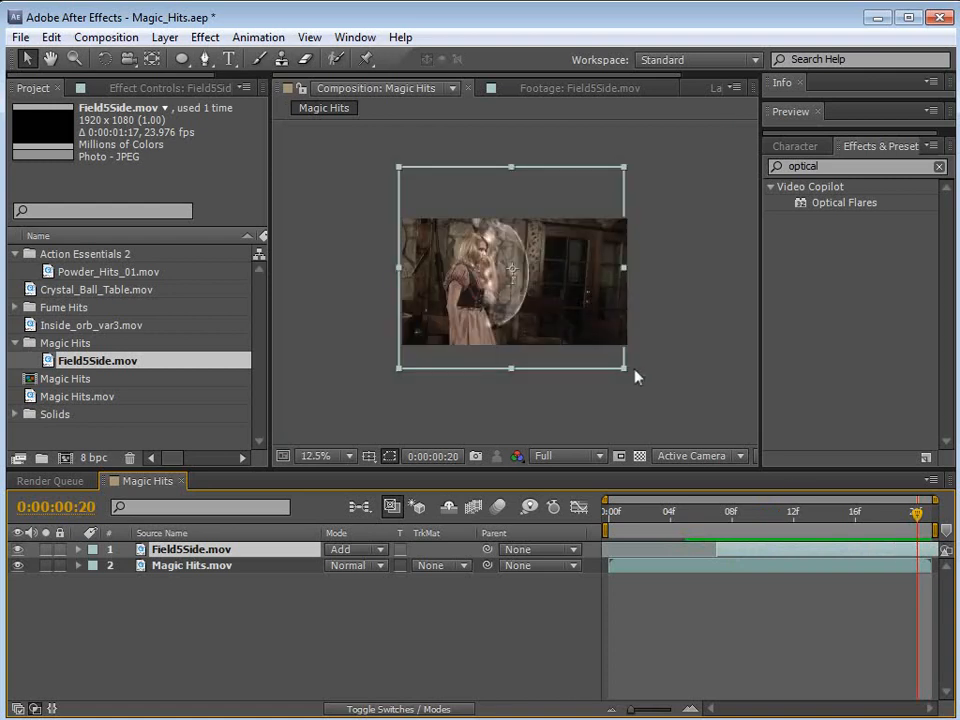
drag(624, 370, 662, 405)
drag(566, 306, 560, 326)
key(period)
drag(766, 523, 917, 515)
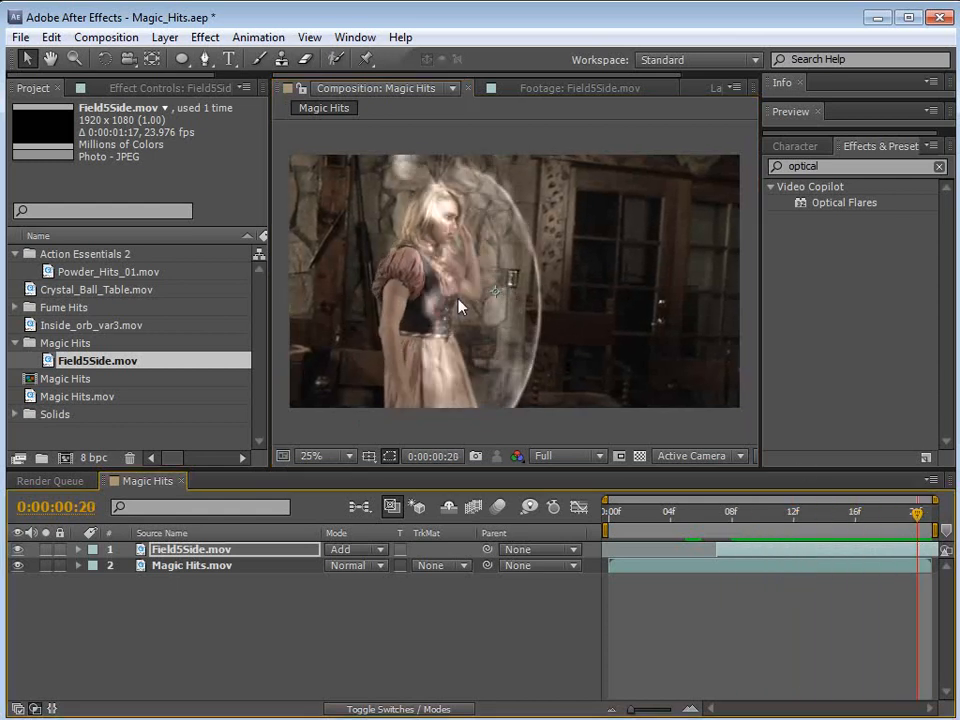
key(comma)
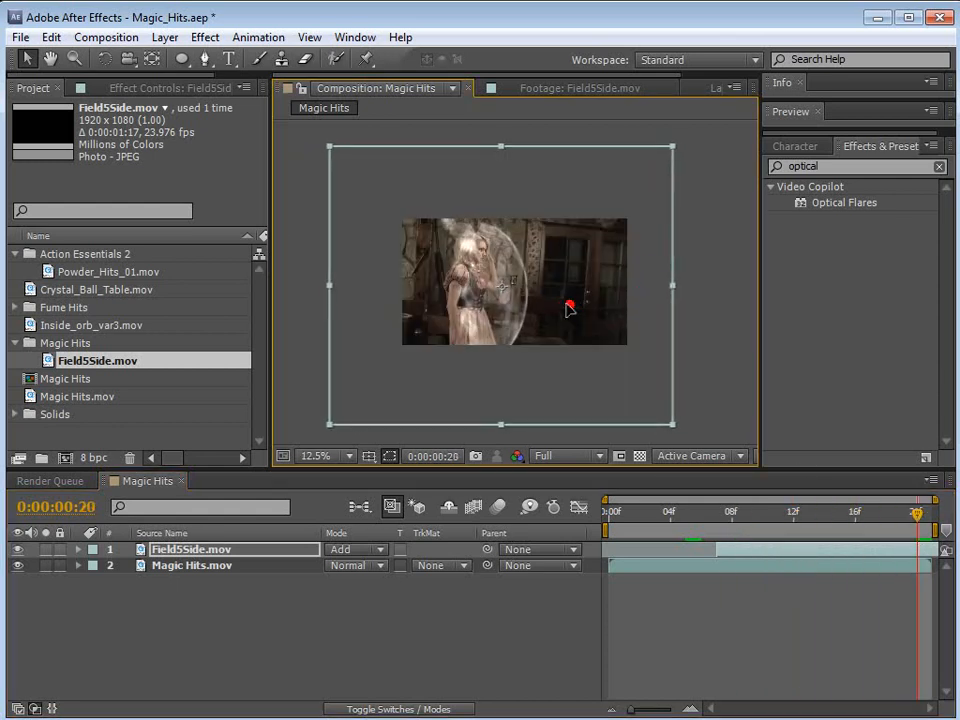
key(period)
click(731, 513)
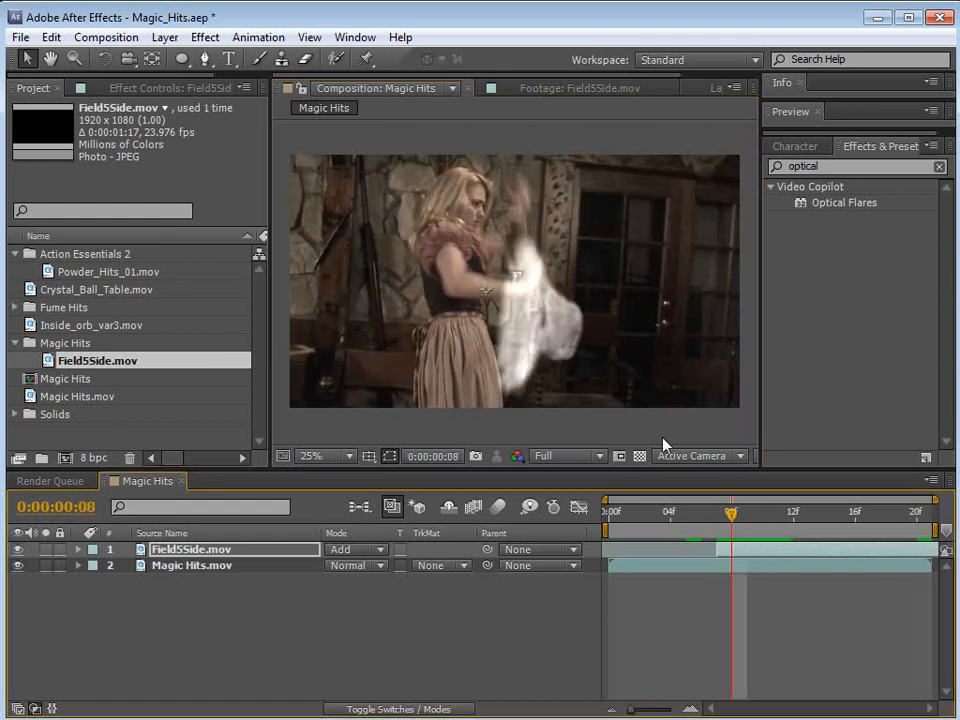
Step: Rotate the Field5Side.mov layer slightly at frame 16 and play back the composition to check the shield
drag(690, 514, 855, 542)
key(w)
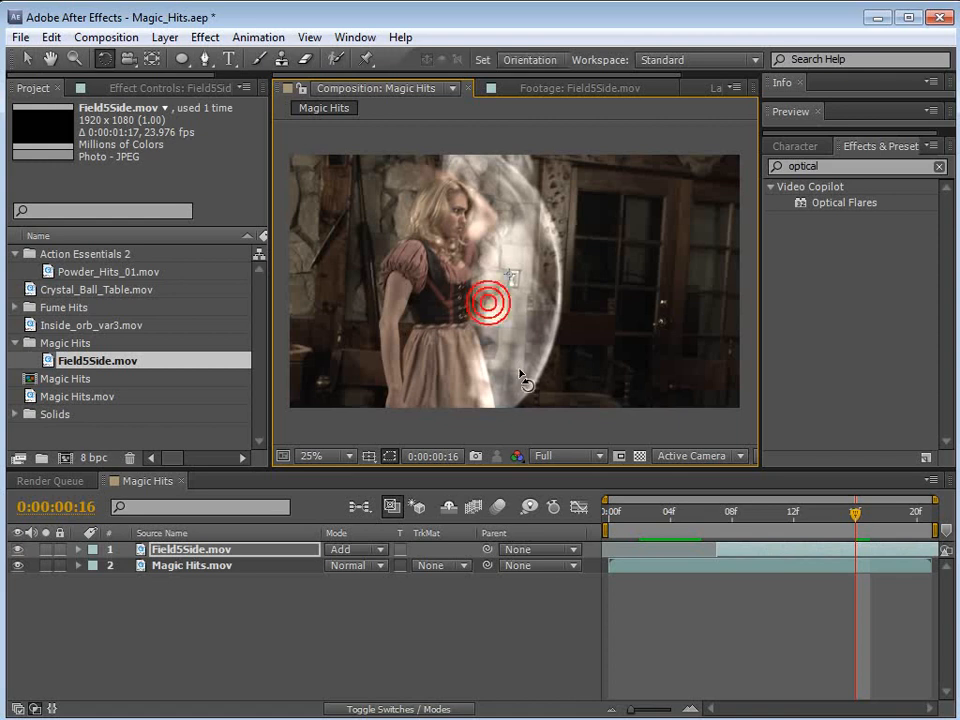
click(520, 372)
mouse_move(714, 533)
mouse_down()
mouse_move(855, 536)
mouse_move(700, 537)
mouse_up()
key(space)
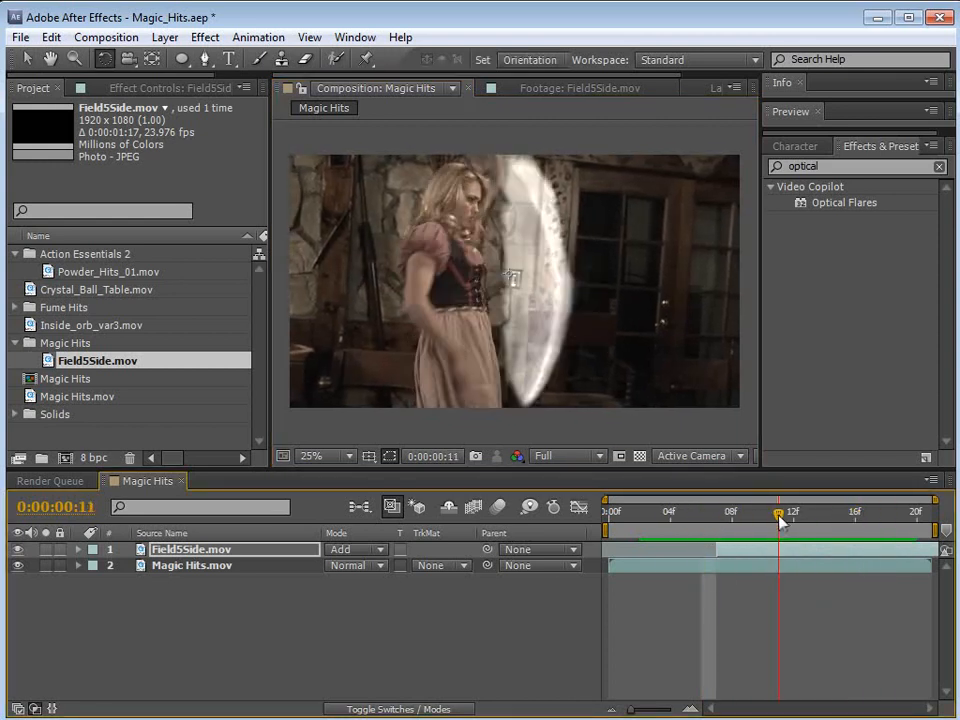
Step: Set the Field5Side.mov layer's opacity to 70% and scrub to frame 19 to review the blend
key(t)
drag(340, 566, 303, 559)
drag(684, 516, 902, 548)
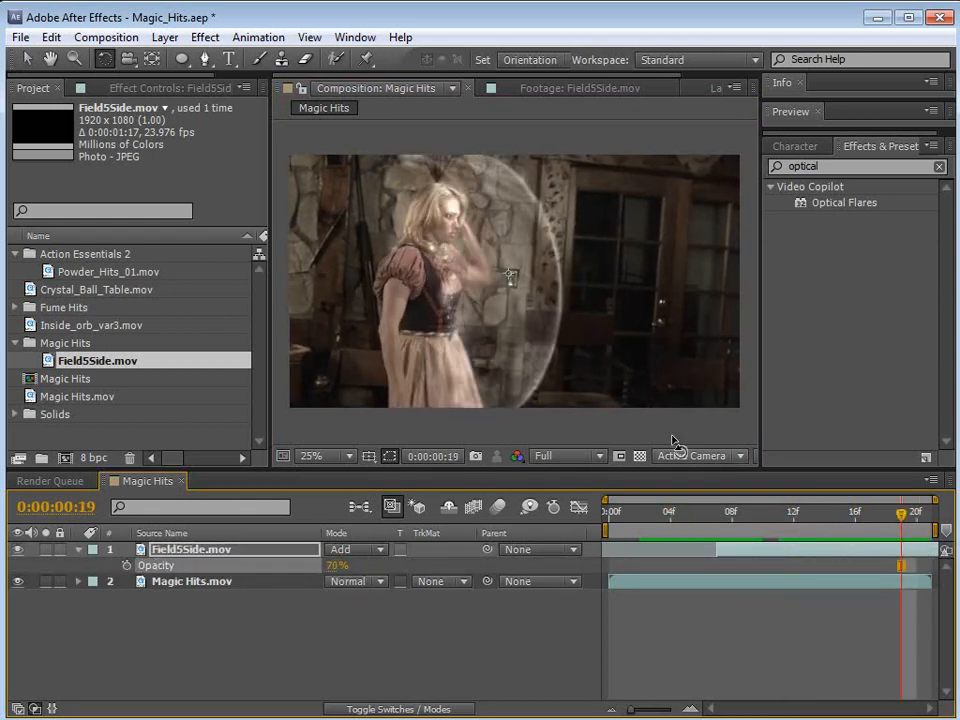
Step: Fine-tune the Field5Side.mov layer's angle and nudge it slightly down and right at frame 19, checking it at frame 12
click(565, 337)
key(v)
drag(487, 219, 491, 228)
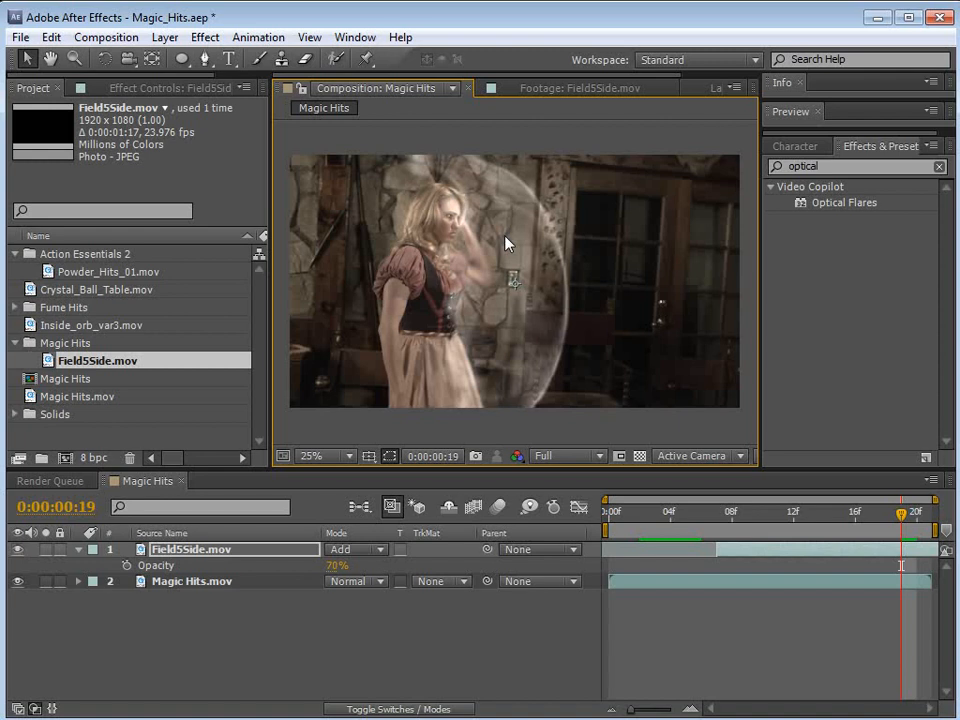
drag(668, 513, 795, 534)
click(550, 316)
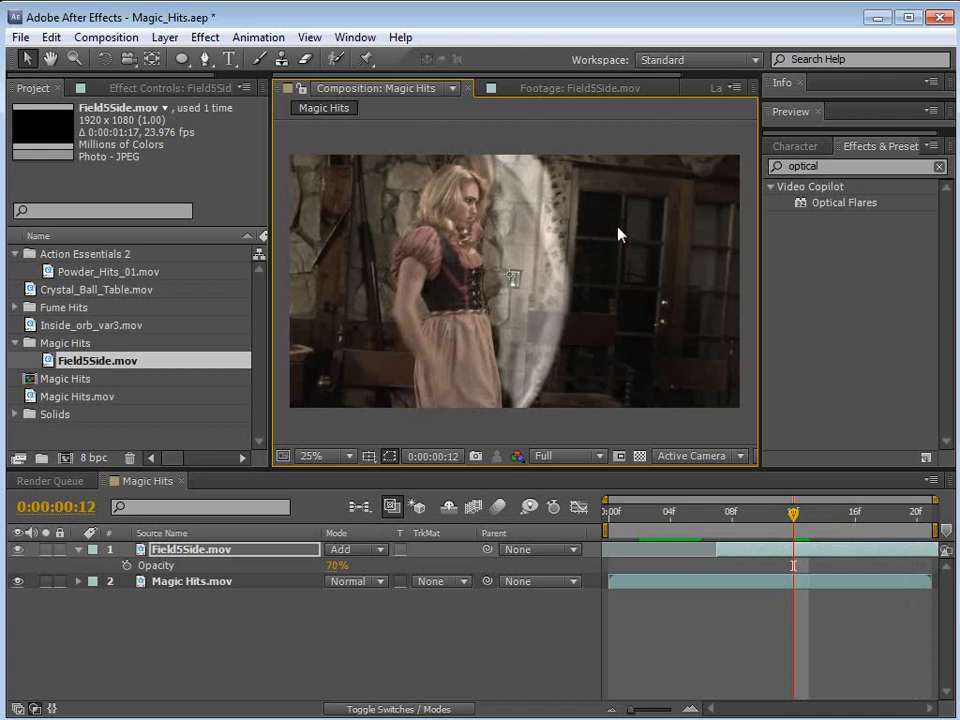
Step: Open Powder_Hits_01.mov from the Action Essentials 2 folder, scrub through the footage, and return to the Magic Hits composition
click(78, 271)
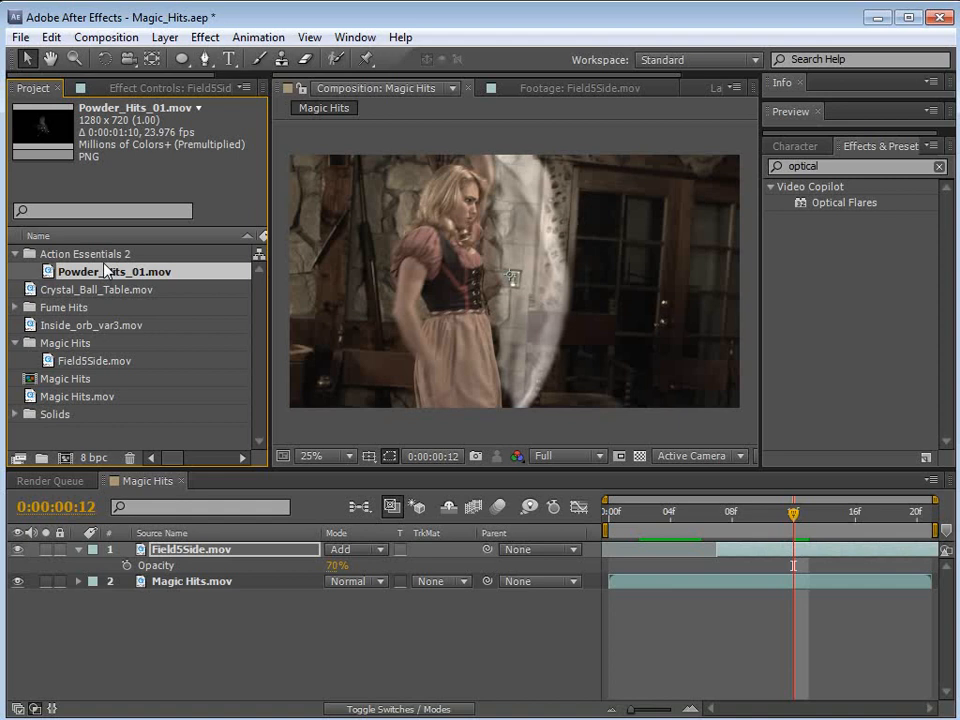
click(101, 254)
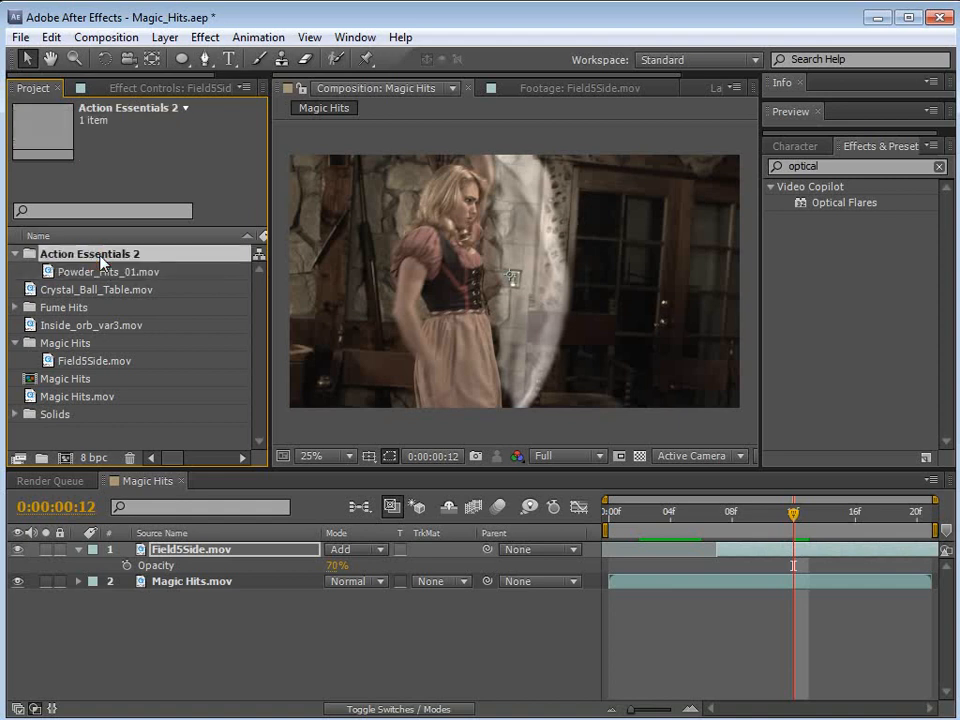
click(102, 272)
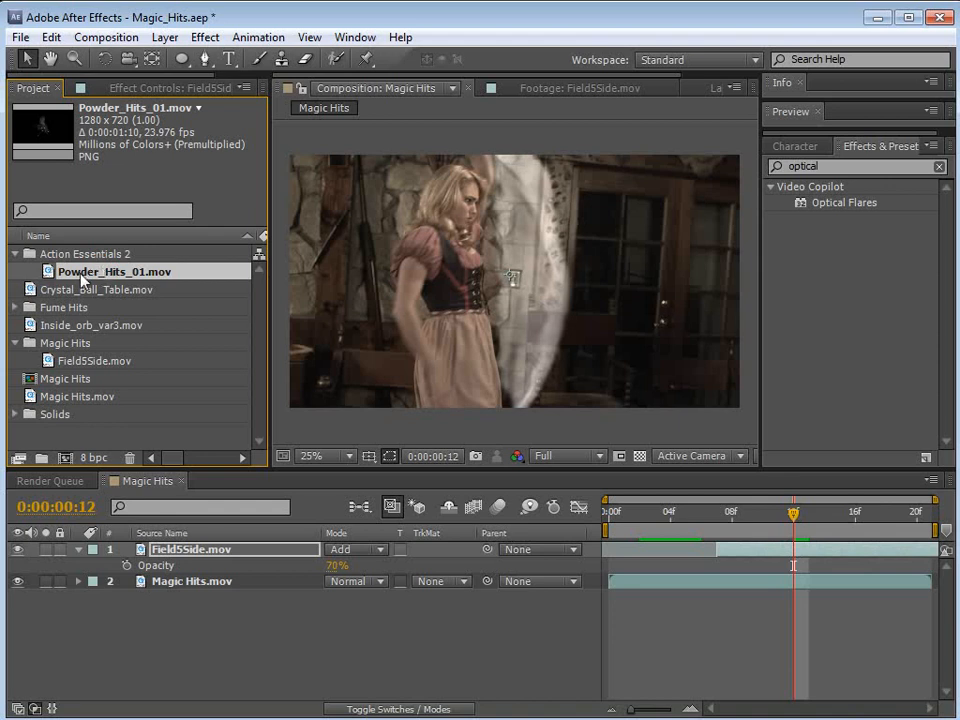
double_click(83, 276)
drag(320, 425, 432, 424)
click(355, 89)
Step: Add Powder_Hits_01.mov as the top layer of the composition and position the powder burst on the shield's front edge
drag(97, 282, 757, 541)
drag(521, 290, 561, 290)
Step: Retime the effect layers so Powder_Hits_01.mov starts at frame 10 and Field5Side.mov starts at frame 6
drag(776, 542, 815, 555)
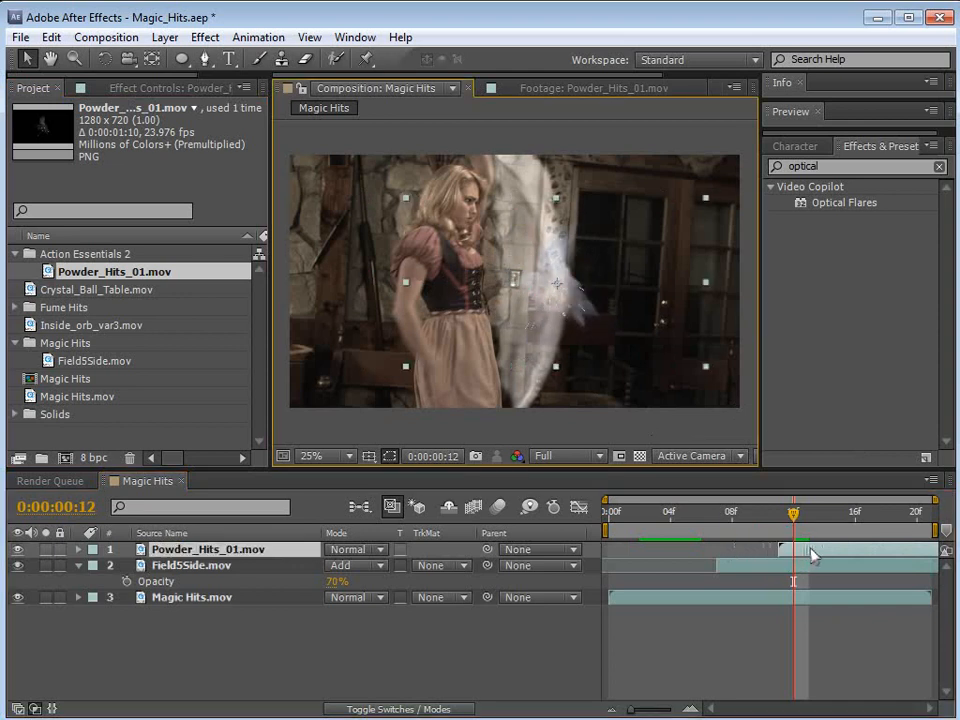
drag(793, 513, 762, 515)
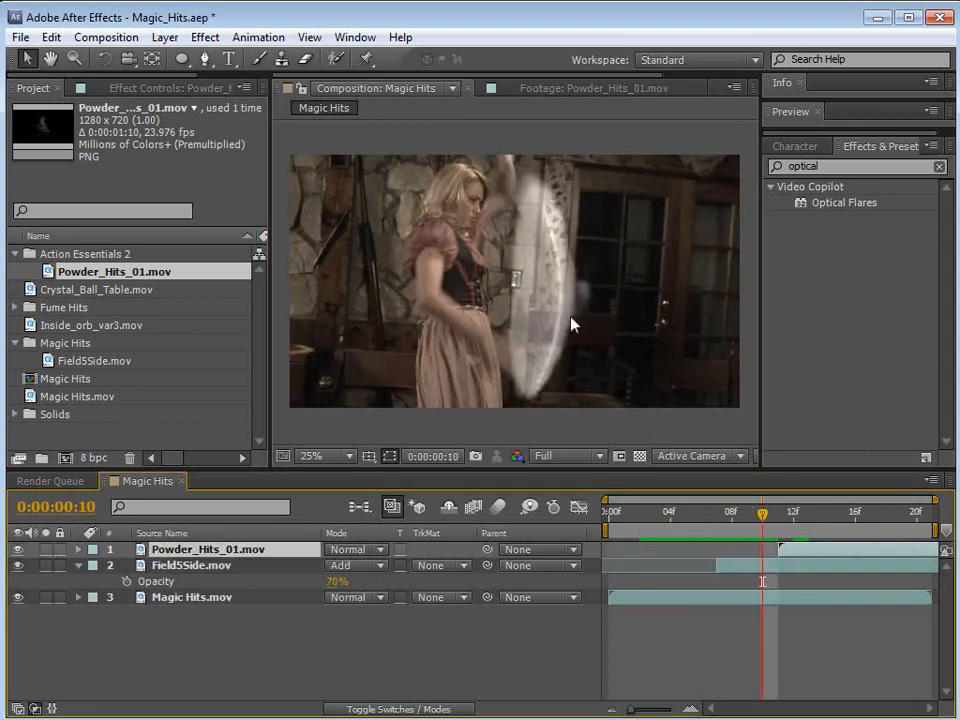
mouse_move(785, 567)
mouse_down()
mouse_move(772, 568)
mouse_move(779, 550)
mouse_up()
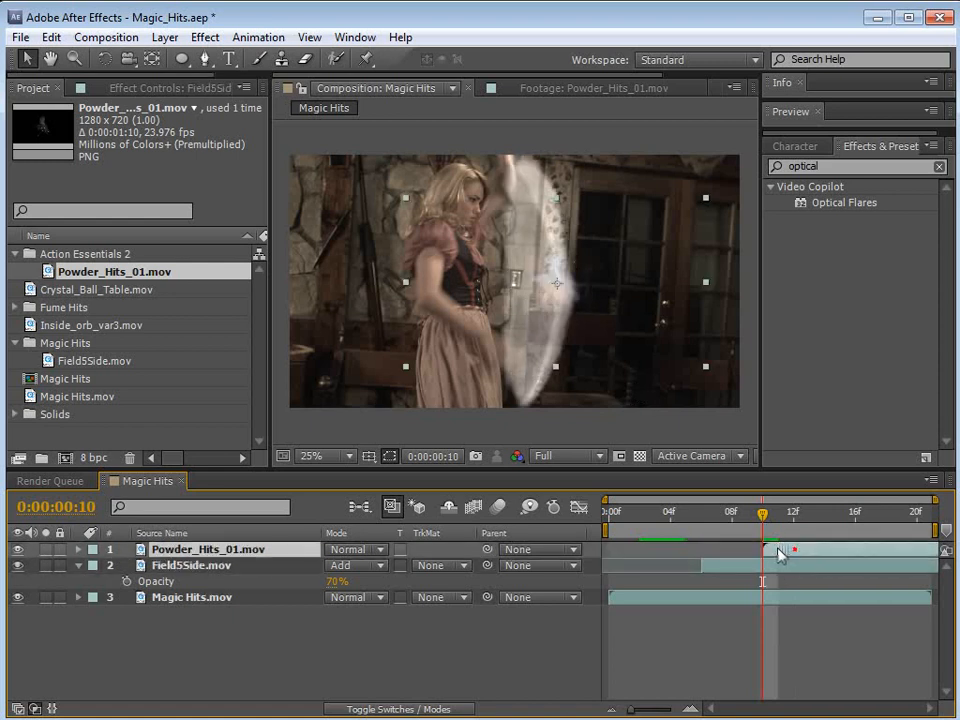
Step: Trim Powder_Hits_01.mov to start at frame 10 and enlarge it to about 134.5, 143.1% against the shield's front edge
drag(579, 294, 574, 293)
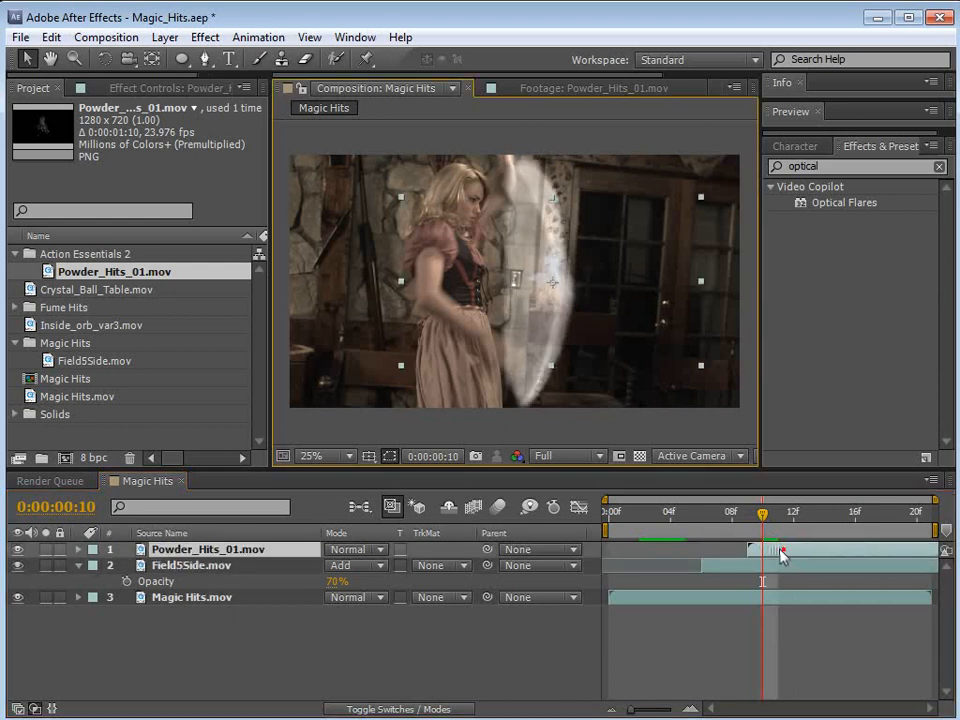
drag(760, 516, 826, 527)
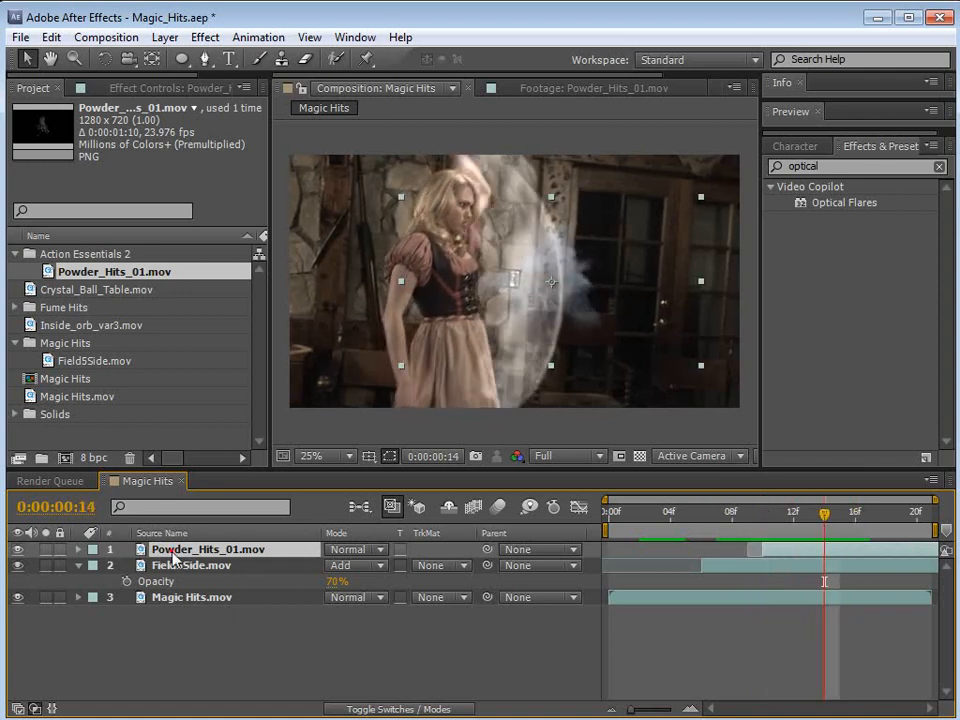
key(s)
drag(352, 571, 384, 571)
drag(567, 292, 574, 294)
drag(770, 515, 794, 541)
drag(606, 314, 607, 317)
drag(362, 403, 359, 410)
drag(815, 512, 838, 558)
drag(886, 516, 713, 550)
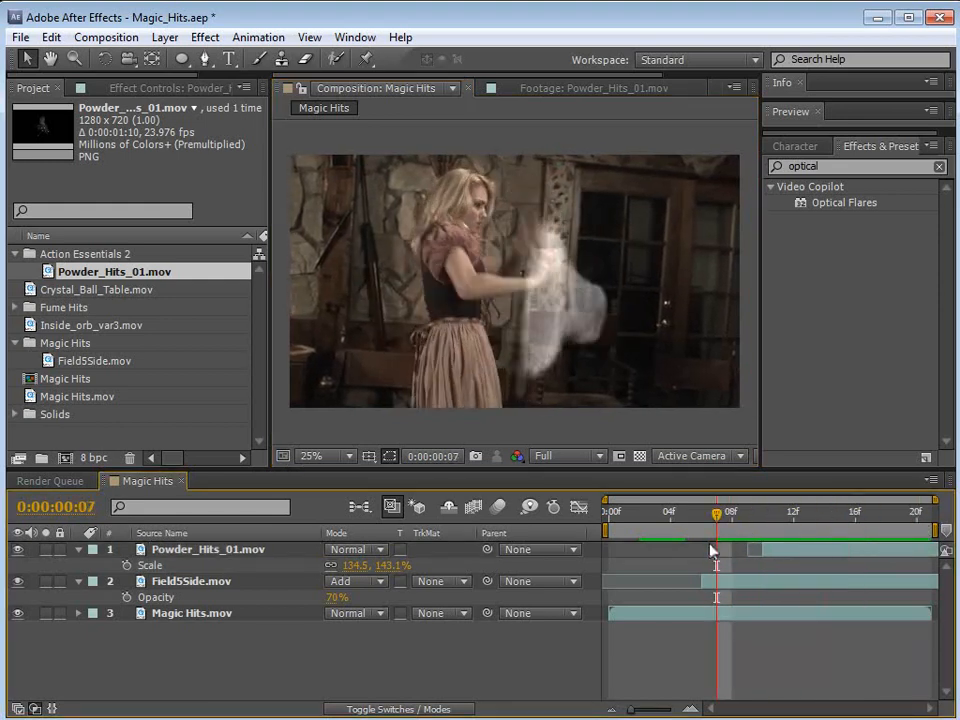
Step: Switch to the Demon Cam movie, examine the magic hit around 00:02:49, and return to After Effects
key(alt+Tab)
drag(578, 548, 582, 549)
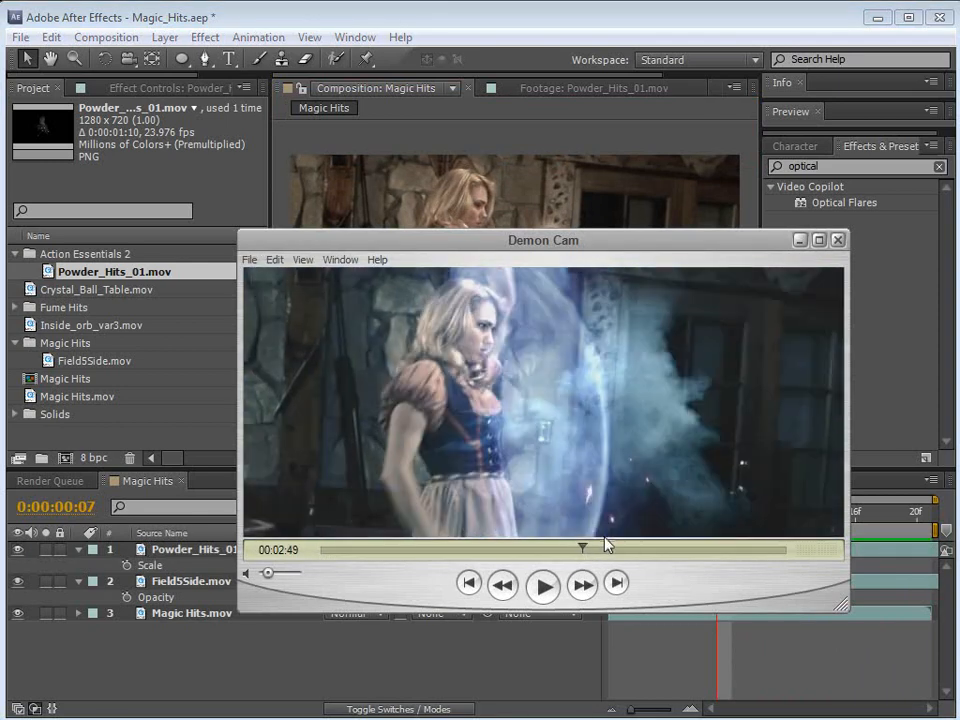
click(490, 15)
Step: Examine the shield and powder-hit timing in the composition between frames 7 and 14
click(735, 581)
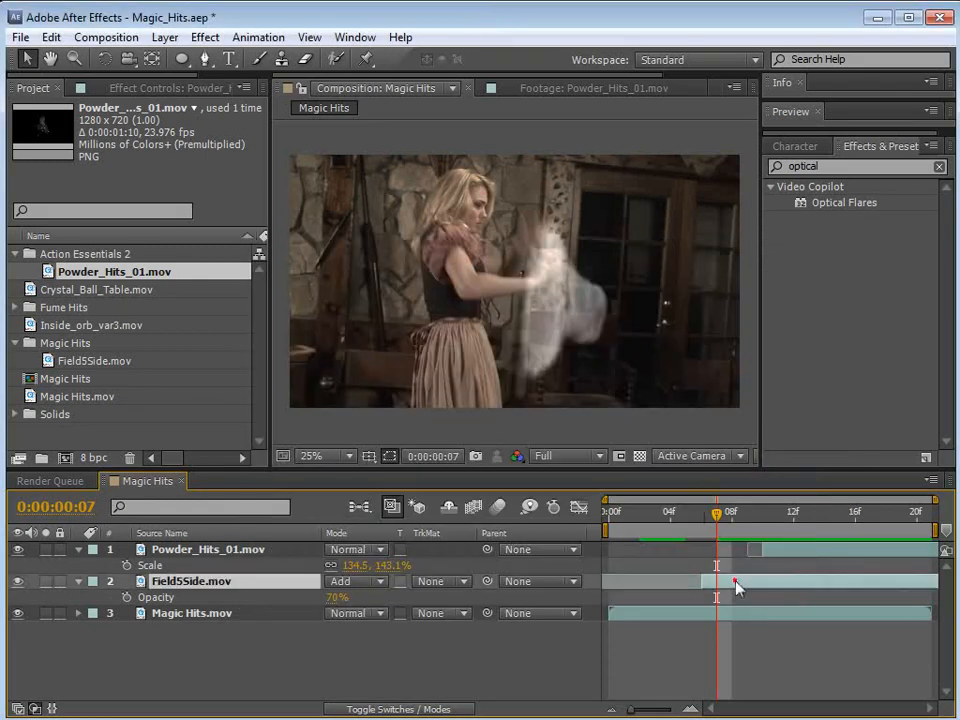
click(582, 289)
click(764, 550)
drag(706, 535, 791, 537)
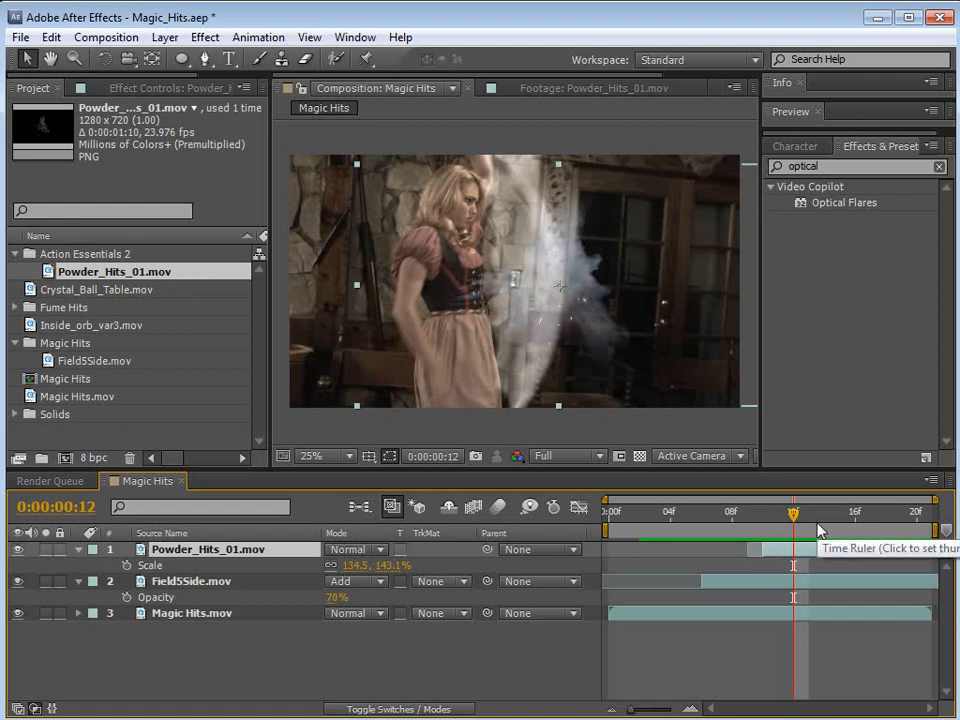
drag(789, 517, 766, 530)
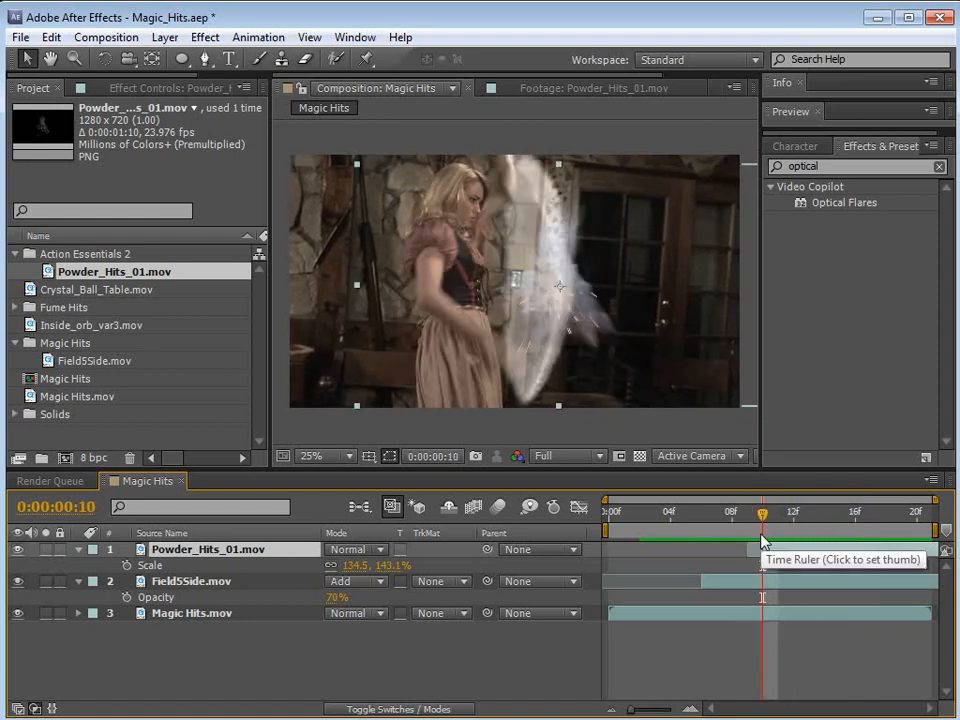
drag(762, 541, 838, 543)
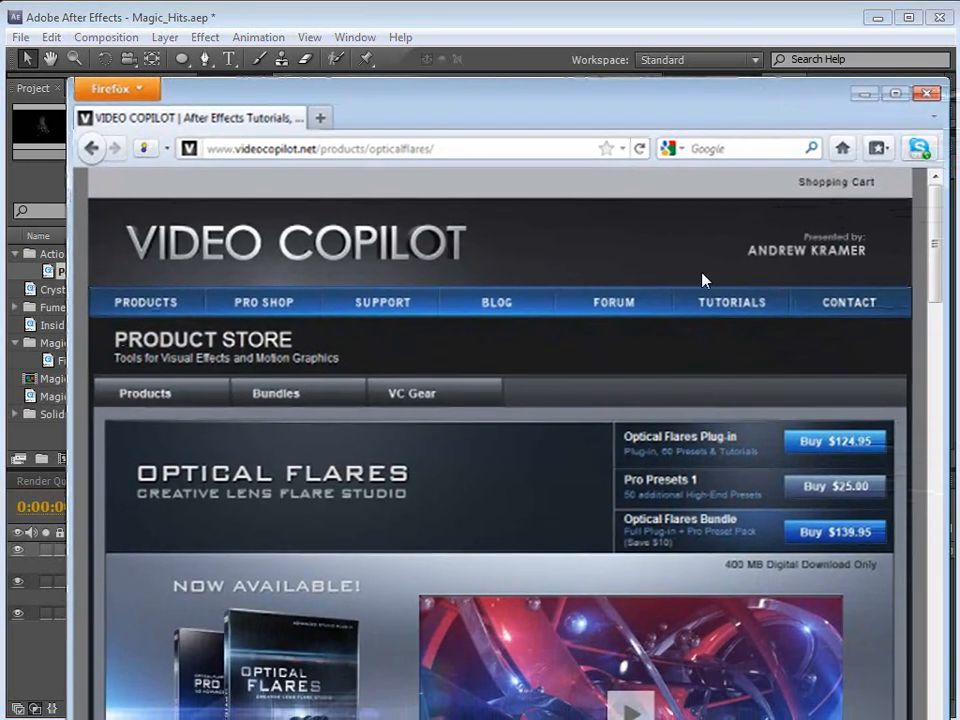
Step: Look over the Optical Flares product page in Firefox and return to After Effects
scroll(680, 570, down, 2)
scroll(388, 530, down, 2)
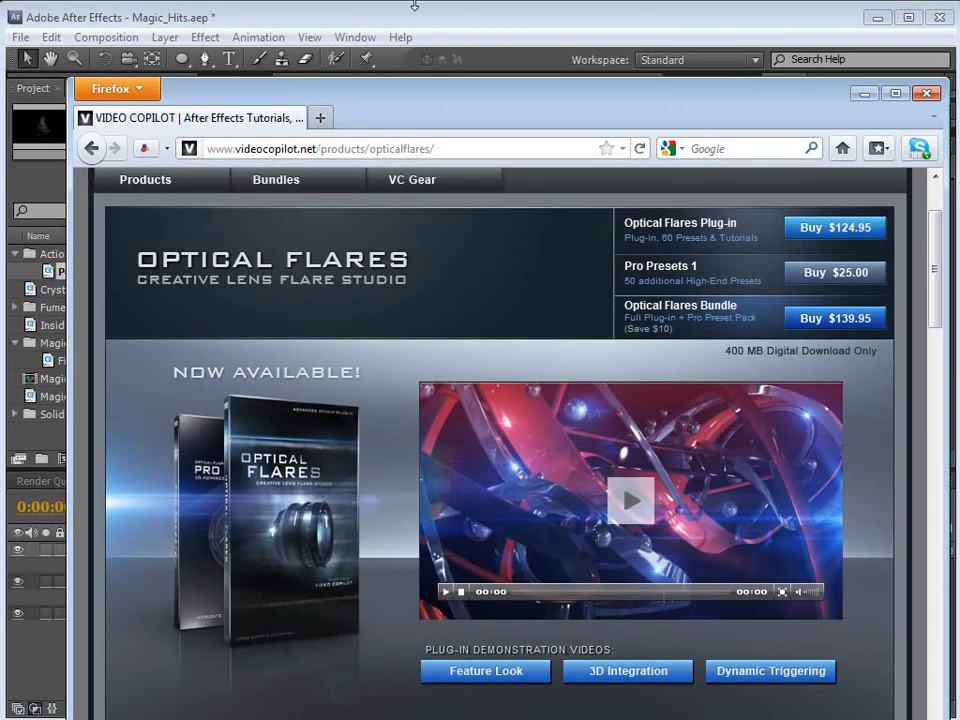
click(304, 18)
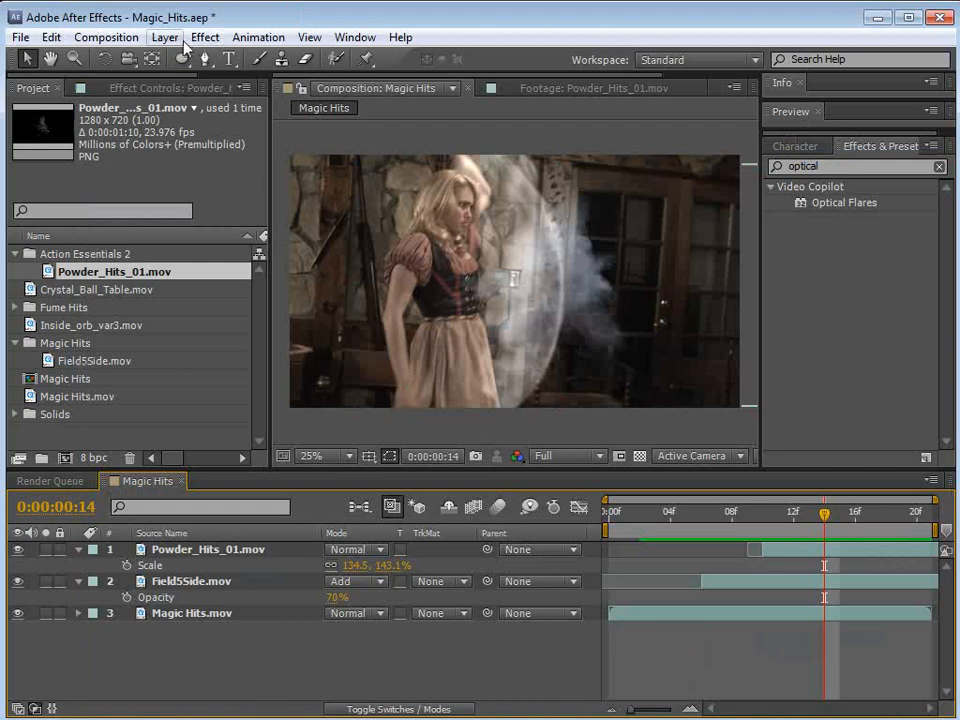
Step: Create a composition-sized gray solid as the top layer of Magic Hits
click(165, 37)
mouse_move(180, 58)
click(548, 80)
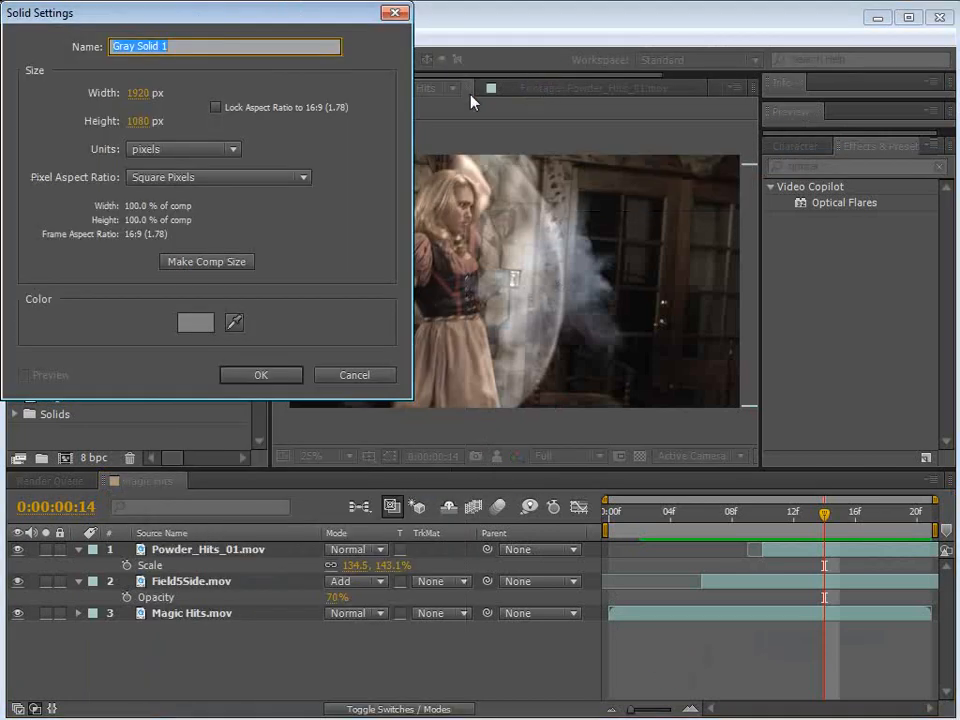
click(212, 264)
click(260, 376)
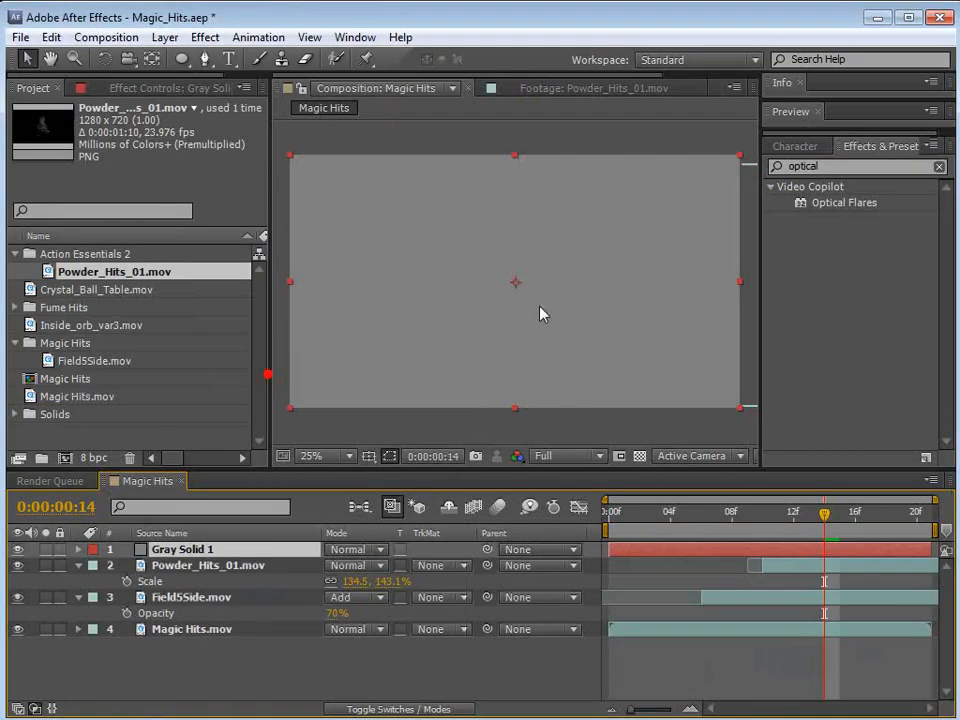
Step: Apply Optical Flares to the gray solid and place the flare at about 1264, 480
drag(836, 203, 681, 552)
drag(420, 243, 588, 275)
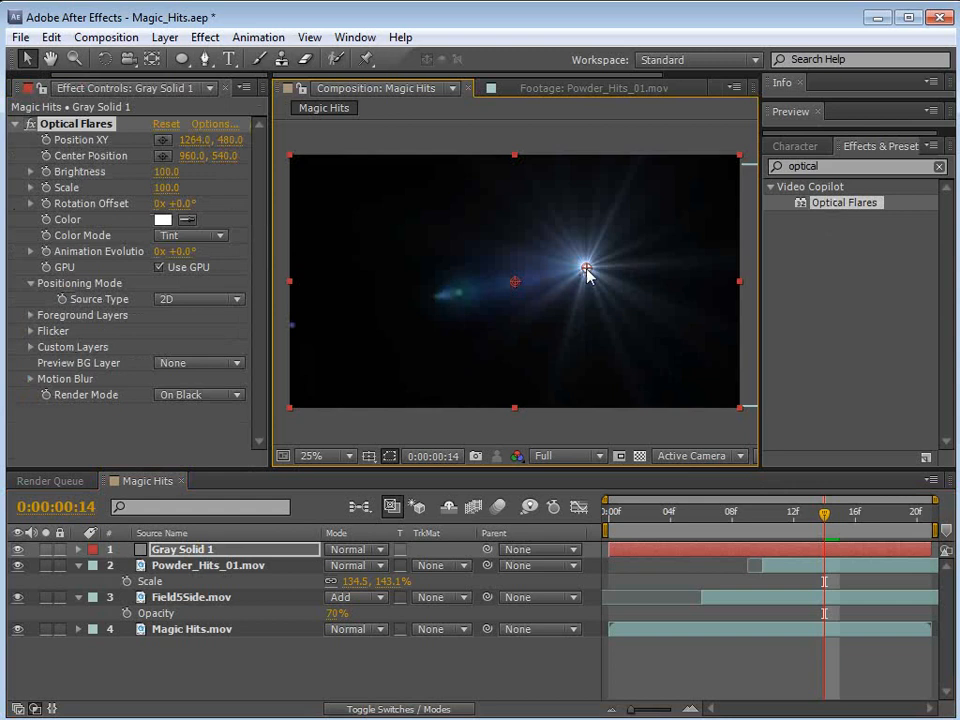
drag(270, 149, 334, 155)
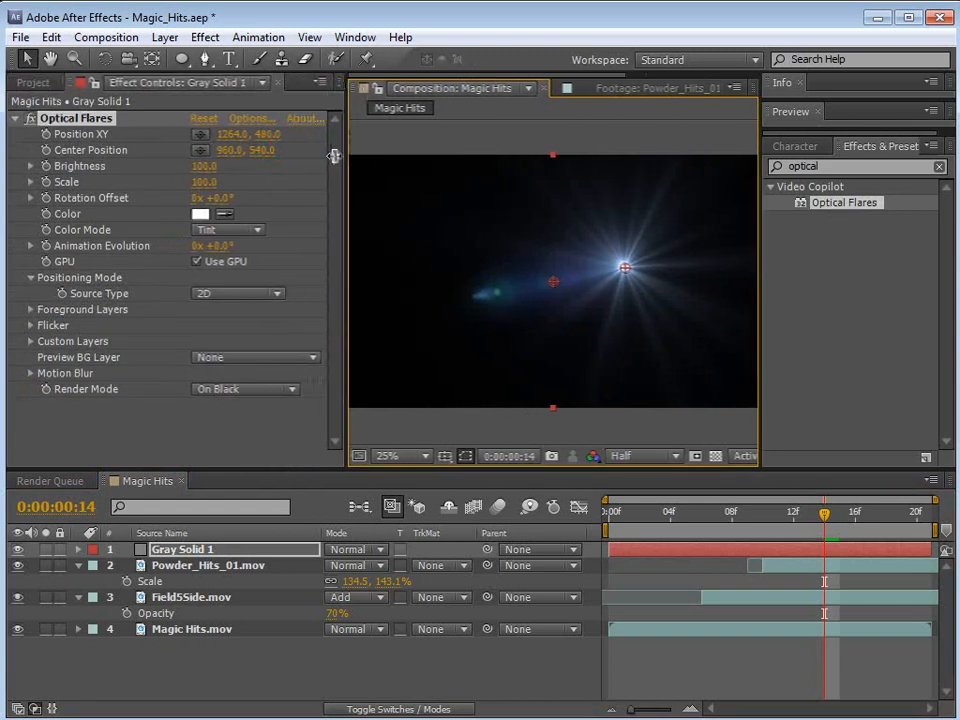
Step: Load the Cool Flare preset from the Motion Graphics collection in the Optical Flares options and preview it
click(249, 119)
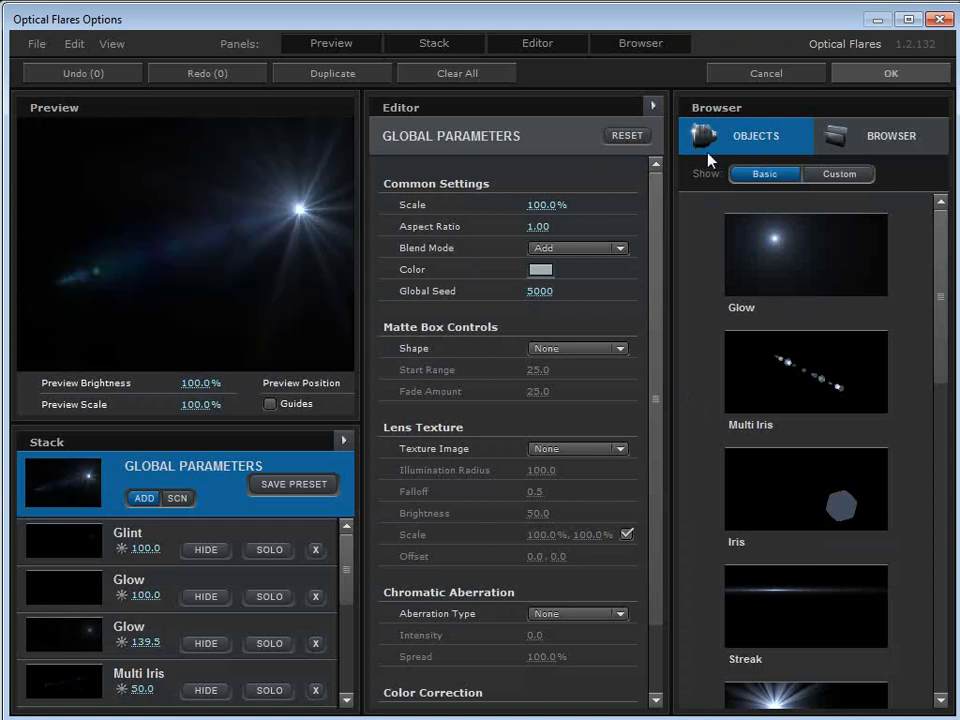
click(866, 140)
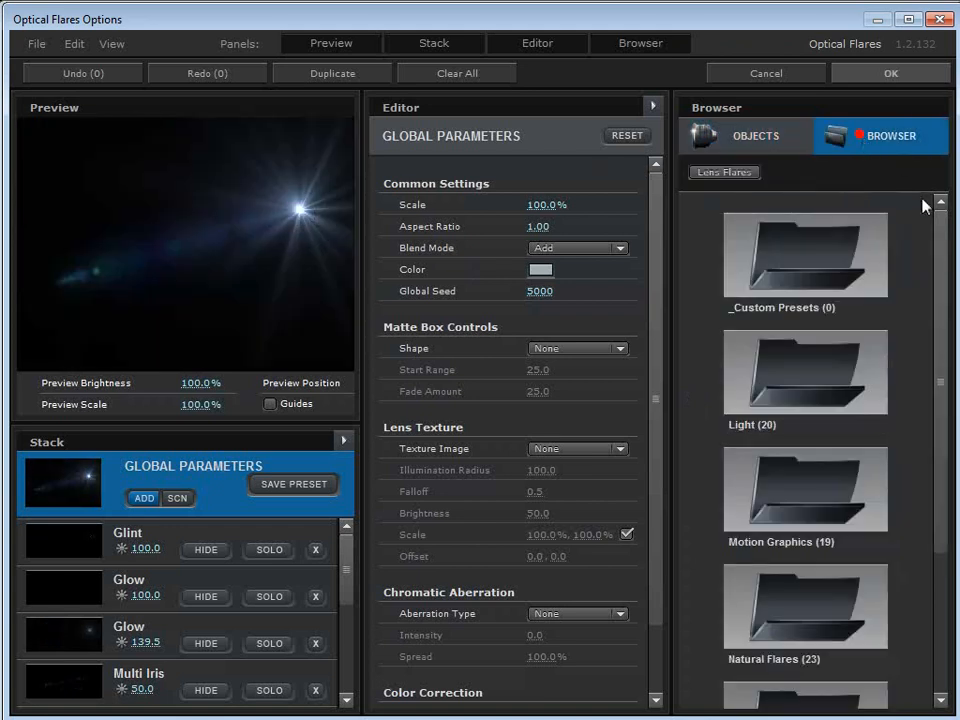
drag(948, 247, 938, 346)
double_click(830, 385)
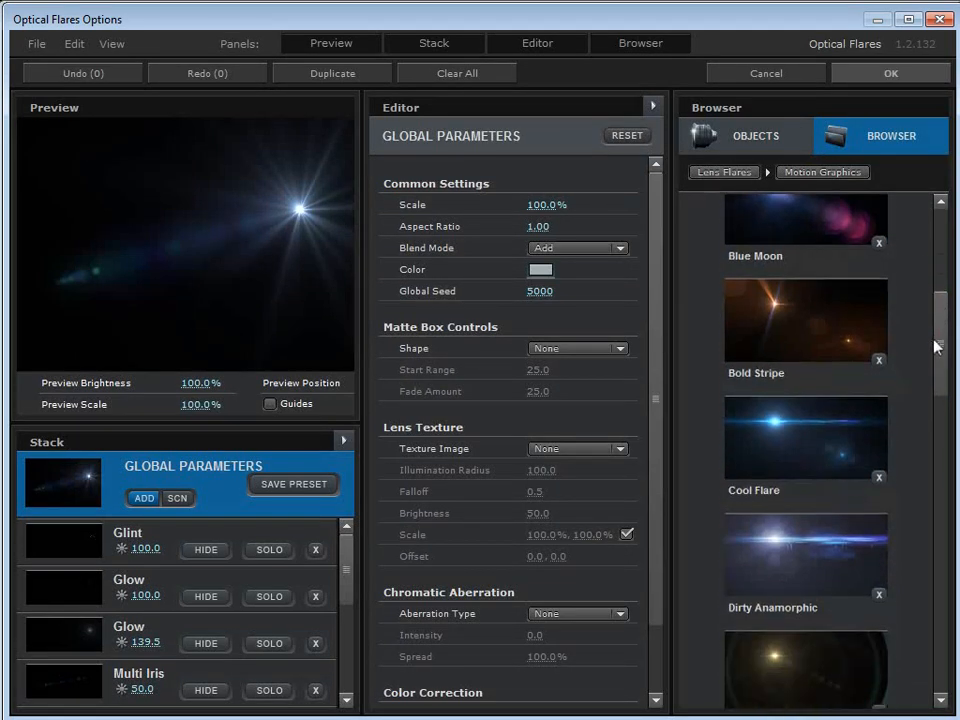
click(790, 430)
drag(290, 240, 257, 253)
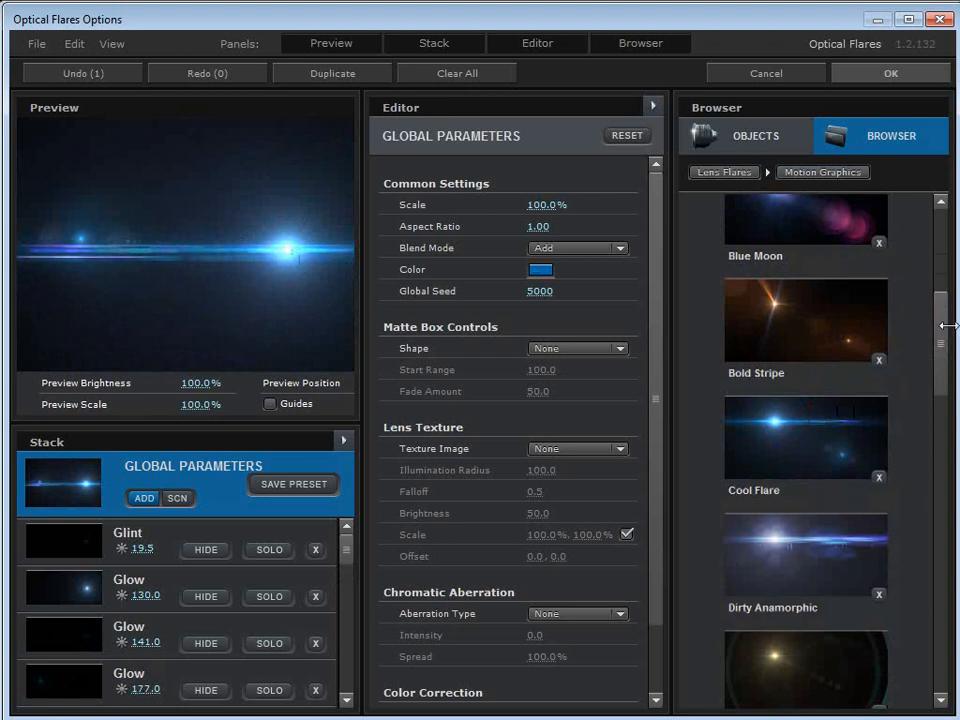
Step: Add a Streak object to the flare, preview it, and accept the flare design
click(782, 135)
drag(939, 338, 940, 404)
click(797, 366)
mouse_move(204, 216)
mouse_down()
mouse_move(199, 182)
mouse_move(141, 238)
mouse_move(290, 256)
mouse_move(268, 256)
mouse_up()
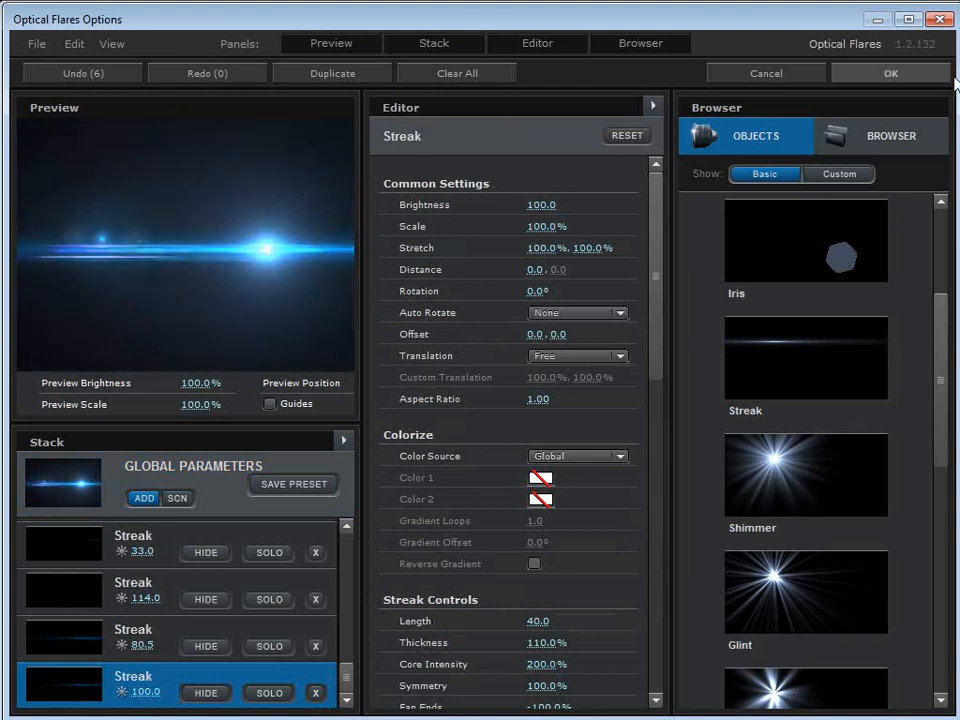
click(890, 73)
Step: Move the flare to about 1636, 512 and set the gray solid's blending mode to Add
drag(639, 274, 726, 281)
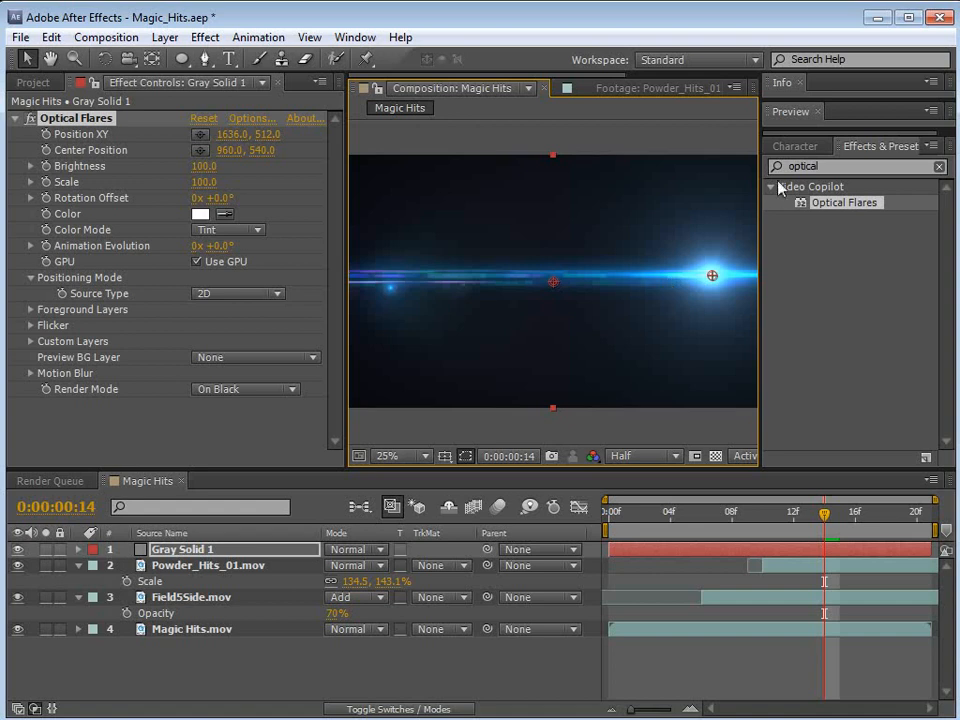
drag(768, 160, 836, 160)
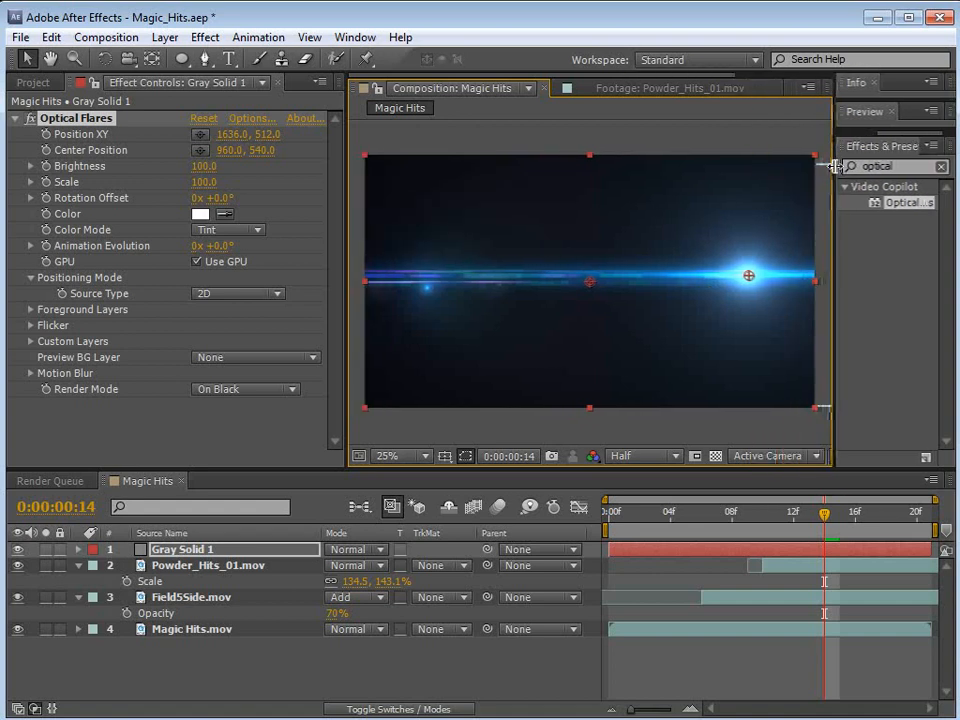
click(200, 555)
click(366, 550)
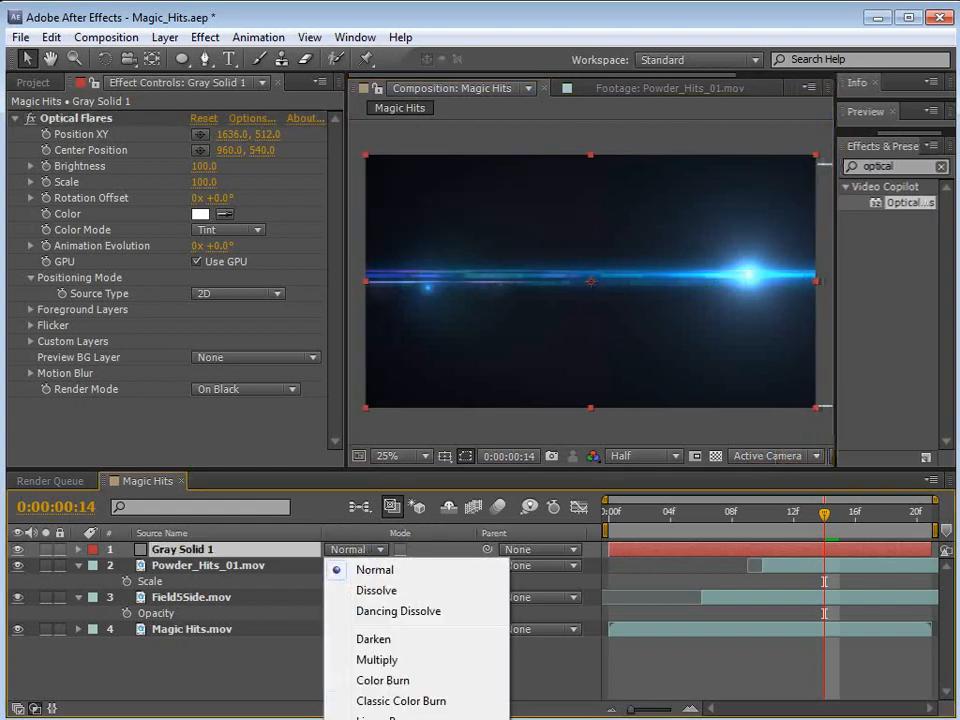
click(370, 719)
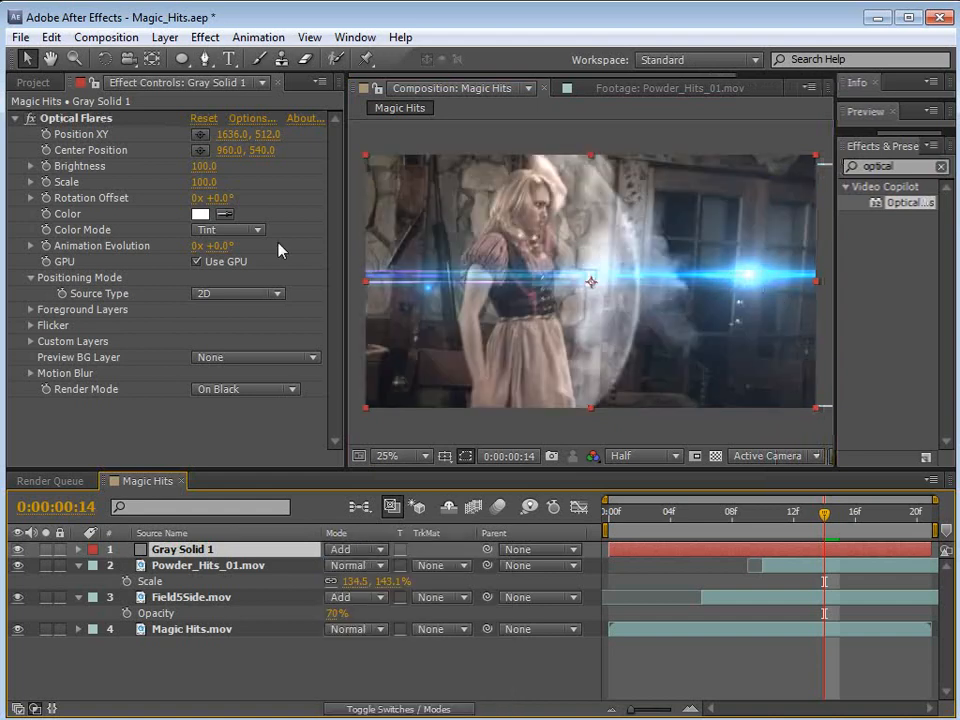
Step: Tint the flare pale orange with the color E1C794
click(200, 213)
click(282, 260)
mouse_move(144, 105)
mouse_down()
mouse_move(193, 47)
mouse_move(101, 69)
mouse_up()
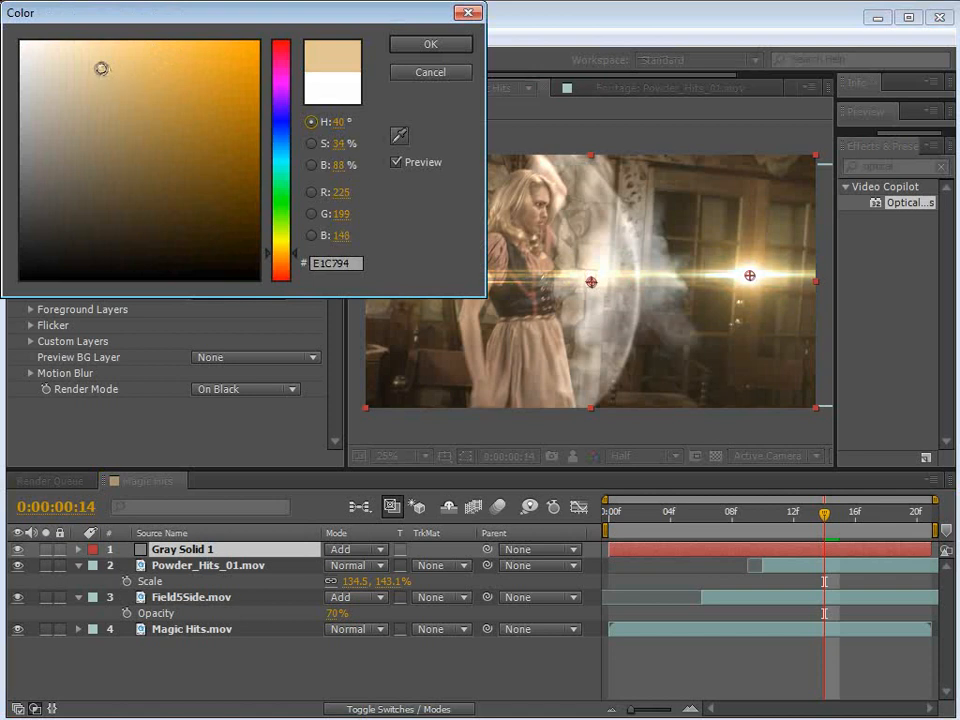
click(430, 43)
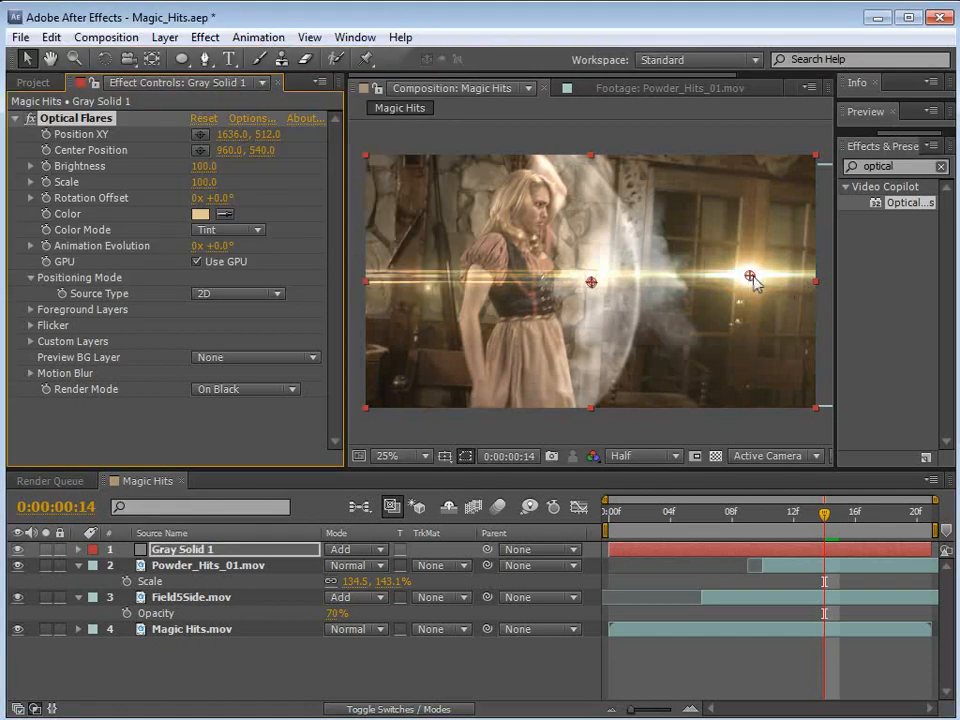
Step: Try flare positions along the projectile's path and place it outside the frame at about 2276, 572 at frame 9
drag(750, 275, 838, 297)
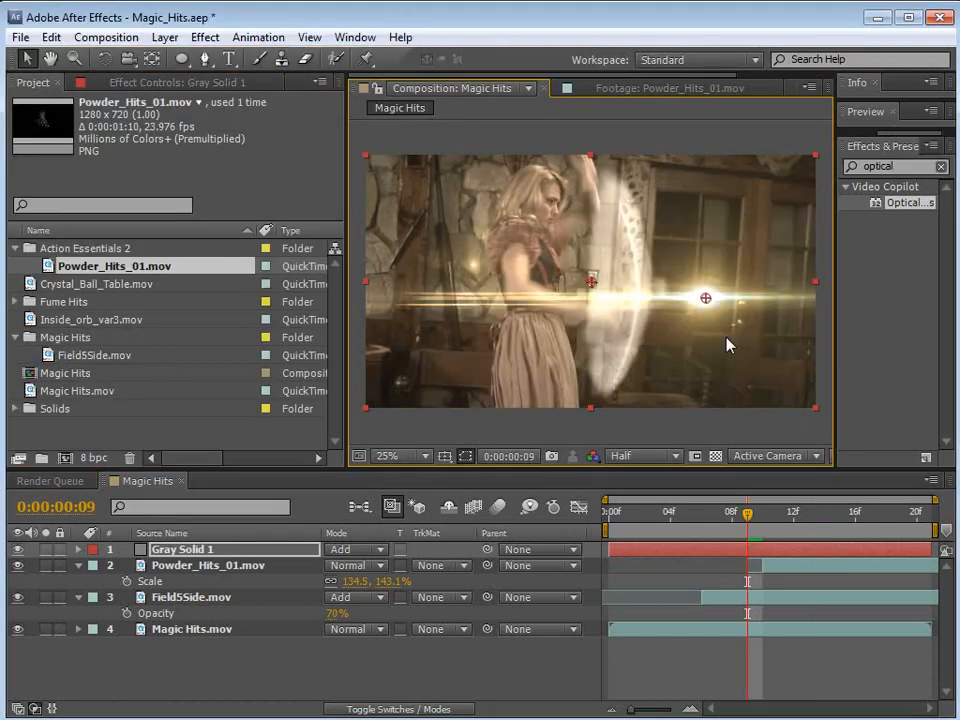
drag(706, 298, 676, 290)
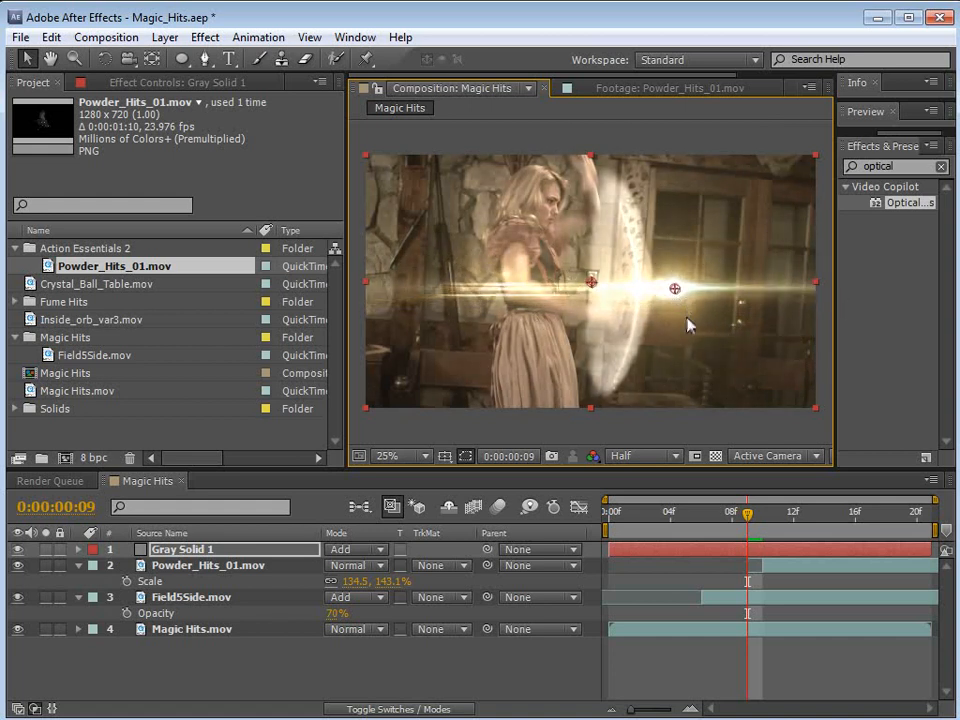
click(130, 83)
drag(658, 288, 900, 296)
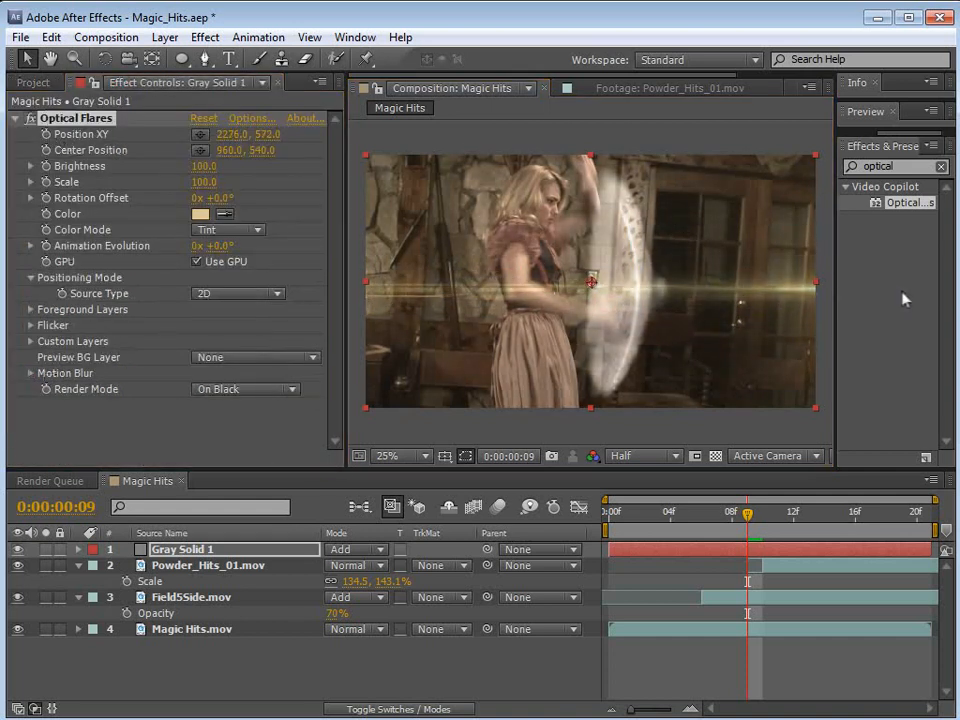
Step: Set the flare's Brightness to 0 and keyframe both Brightness and Position XY at frame 9
click(208, 167)
text(0)
key(Return)
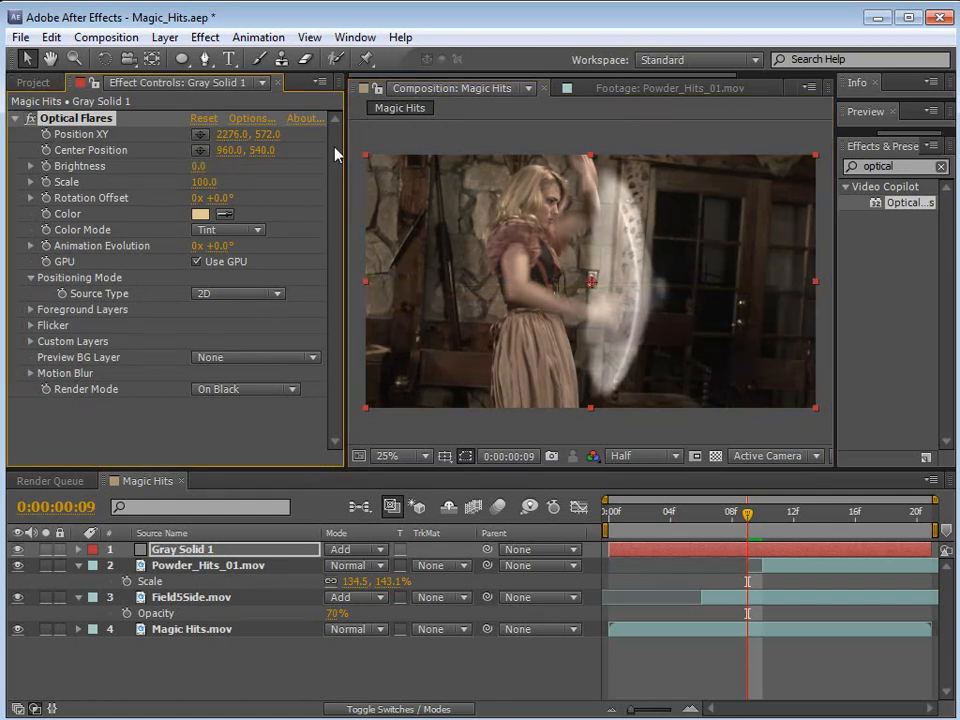
click(45, 134)
Step: At frame 11, move the flare onto the shield's impact point at about 1148, 548 and set its Brightness to 100
drag(748, 518, 772, 522)
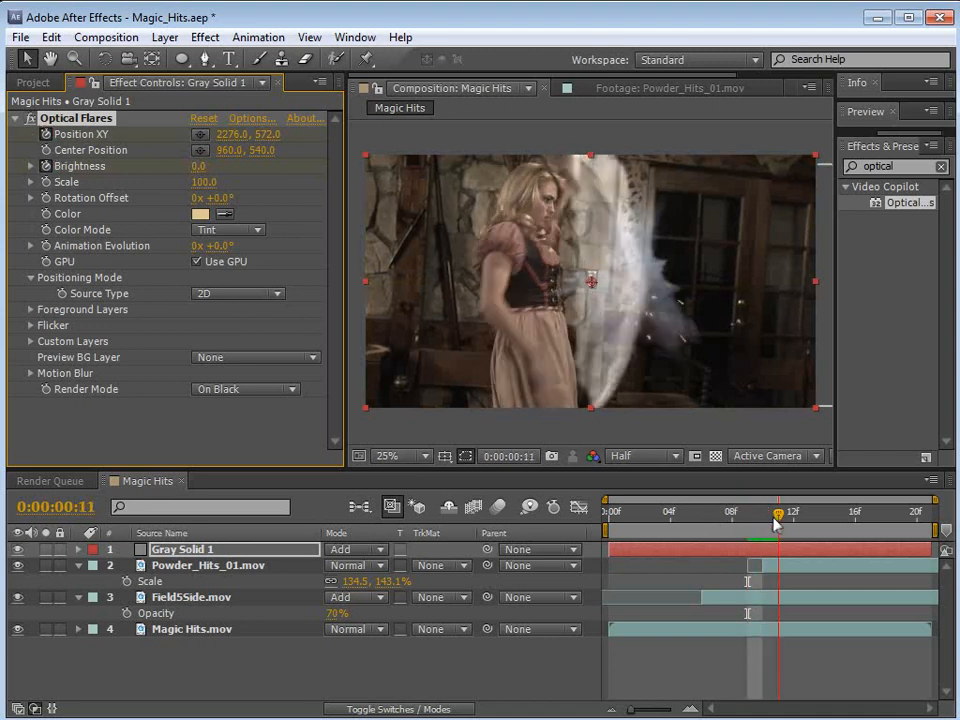
key(u)
key(comma)
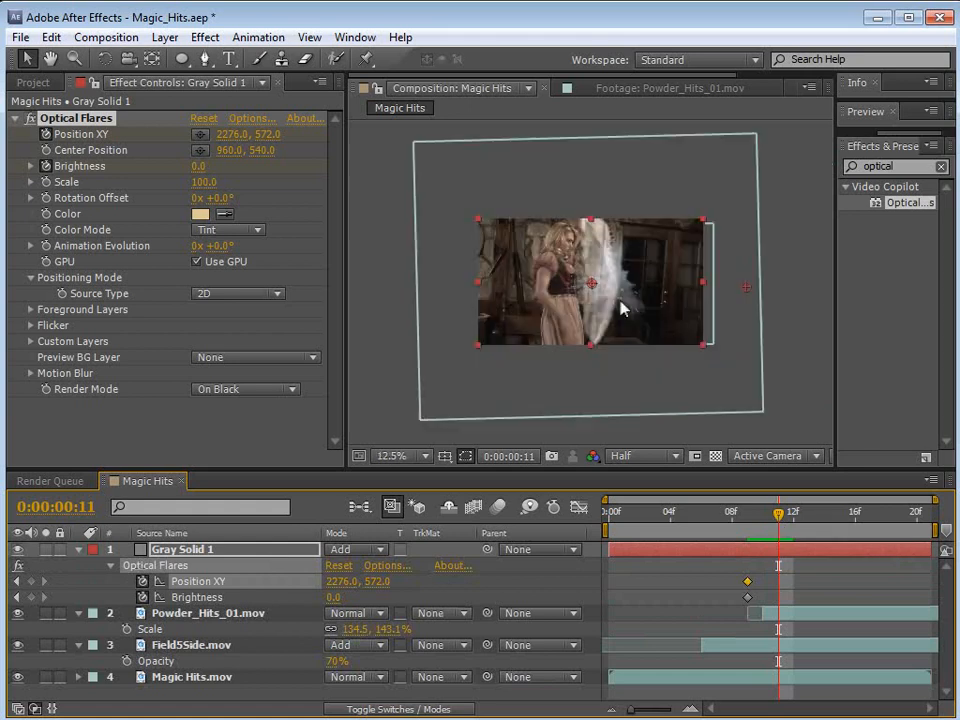
drag(745, 290, 615, 290)
key(period)
click(777, 516)
click(200, 165)
text(100)
key(Return)
Step: Retime the flare so its travel runs from frame 7 to 10, with Brightness starting at frame 6 and reaching 93.3 at frame 7
drag(776, 518, 747, 518)
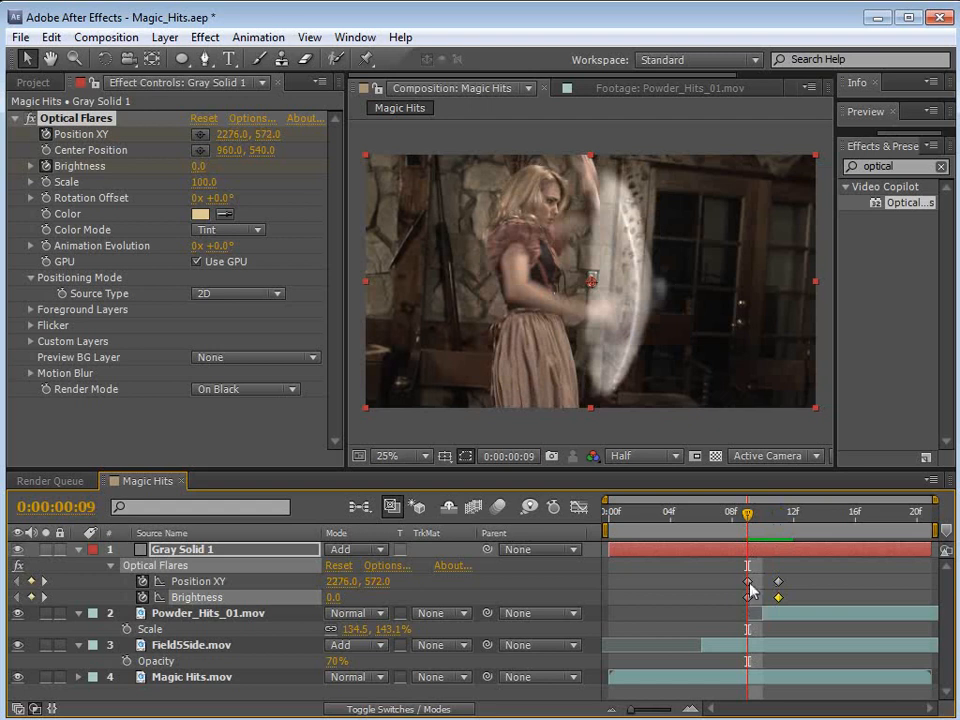
click(747, 597)
drag(744, 600, 731, 600)
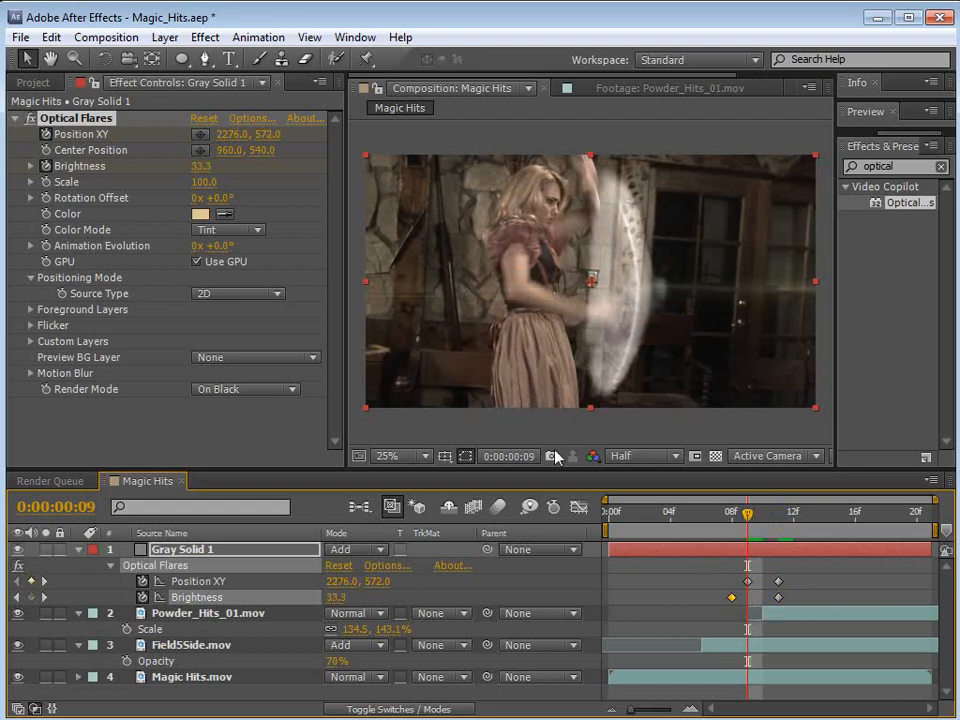
drag(200, 166, 203, 166)
mouse_move(720, 534)
mouse_down()
mouse_move(793, 523)
mouse_move(743, 535)
mouse_move(763, 563)
mouse_move(758, 606)
mouse_move(738, 602)
mouse_up()
mouse_move(720, 518)
mouse_down()
mouse_move(775, 524)
mouse_move(762, 524)
mouse_move(776, 553)
mouse_move(746, 514)
mouse_move(716, 518)
mouse_up()
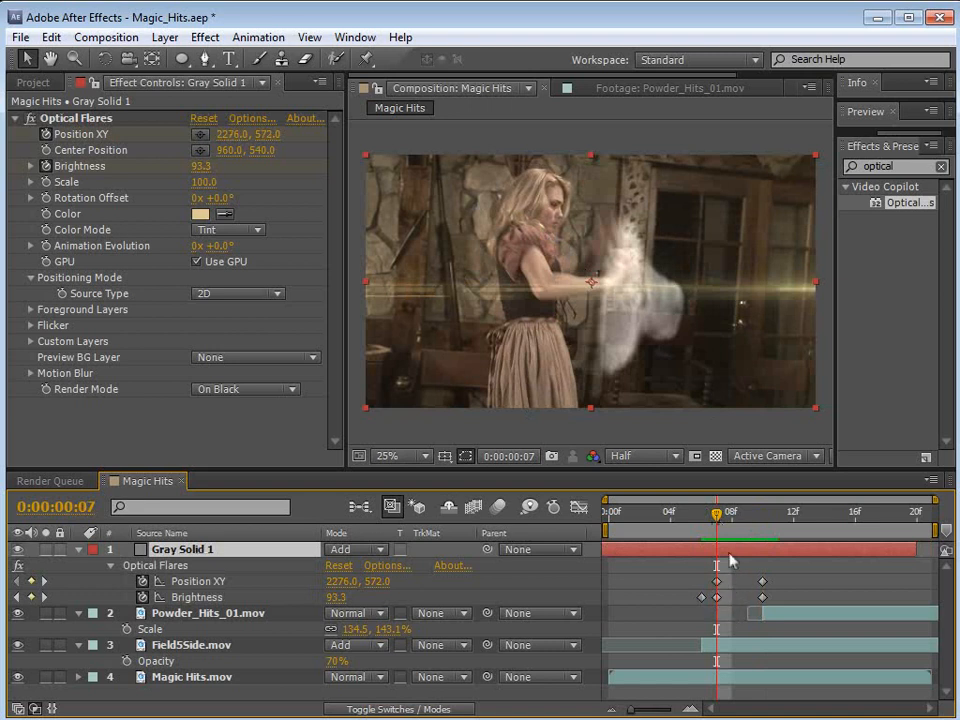
Step: Nudge the flare's off-screen start position slightly down and outward at frame 7, checking the impact at frame 10
key(comma)
click(77, 119)
drag(743, 288, 750, 295)
mouse_move(715, 515)
mouse_down()
mouse_move(700, 518)
mouse_move(763, 528)
mouse_up()
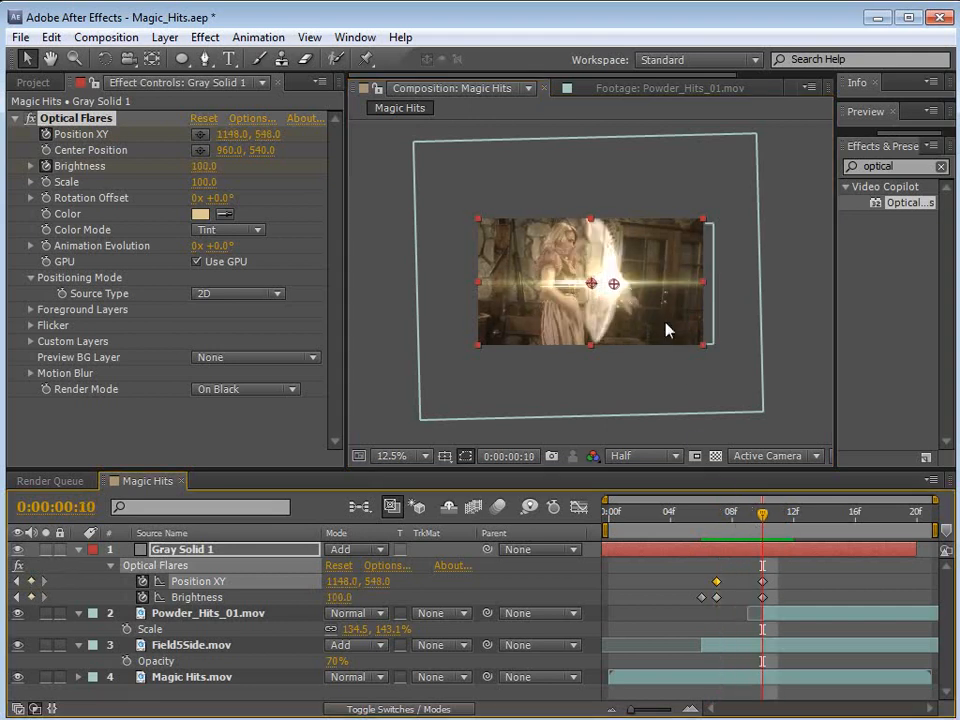
Step: Keyframe the flare's Brightness at 190 on frame 11 and at 0 on frame 14
scroll(598, 292, up, 1)
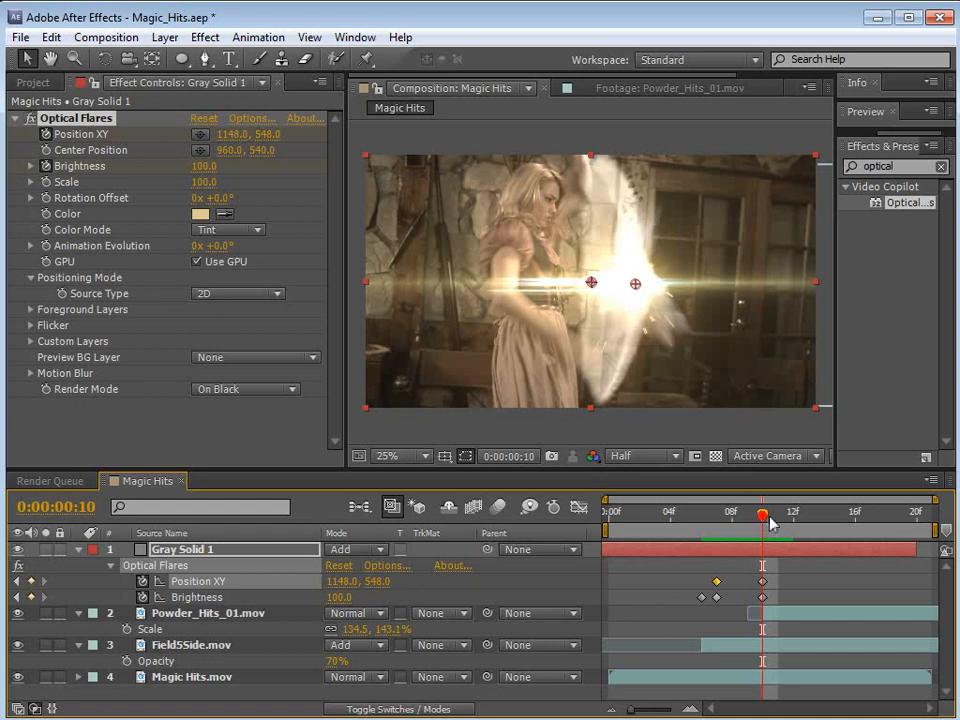
drag(770, 521, 779, 518)
drag(206, 168, 214, 167)
mouse_move(808, 517)
mouse_down()
mouse_move(825, 519)
mouse_move(746, 523)
mouse_move(793, 523)
mouse_move(746, 523)
mouse_move(757, 545)
mouse_move(741, 551)
mouse_move(762, 530)
mouse_up()
click(206, 167)
text(0)
key(Return)
Step: Extend the Gray Solid 1 layer to the end of the composition and preview the animated flare
drag(916, 550, 931, 550)
key(KP_0)
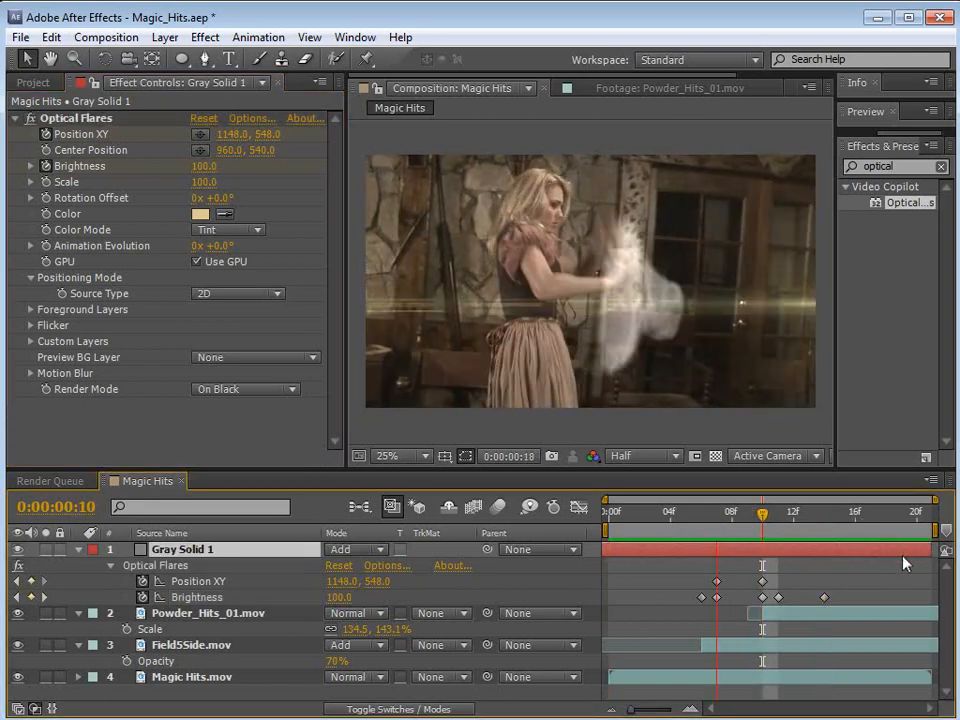
key(space)
Step: Rename the Gray Solid 1 layer flare and duplicate it, with the current time at frame 11
mouse_move(779, 530)
mouse_down()
mouse_move(761, 520)
mouse_move(782, 524)
mouse_up()
click(780, 566)
click(778, 551)
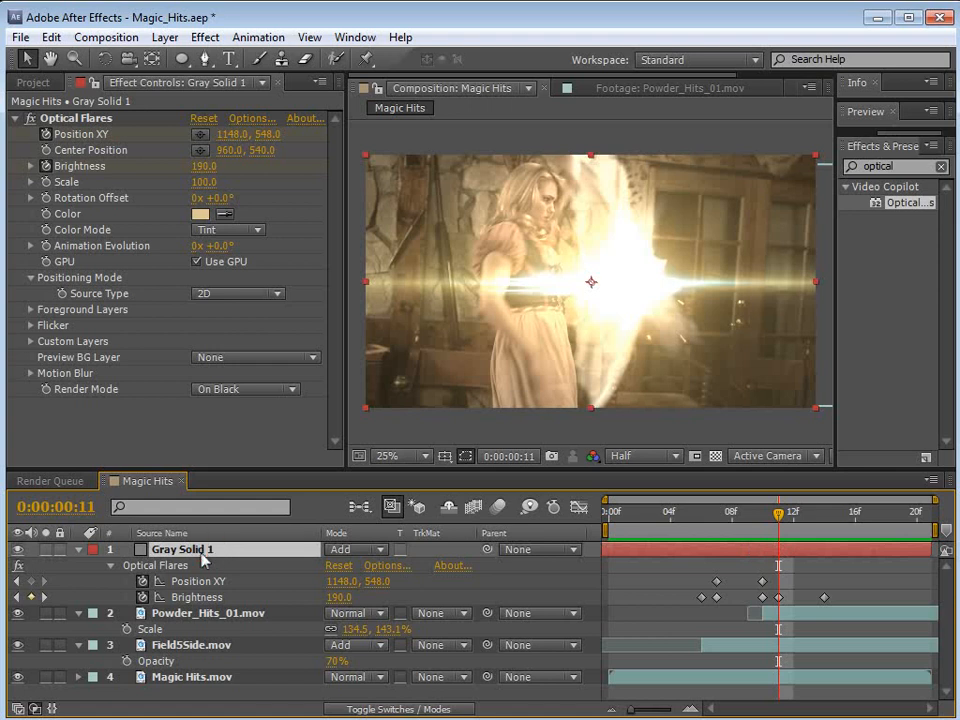
key(Return)
text(flare)
key(Return)
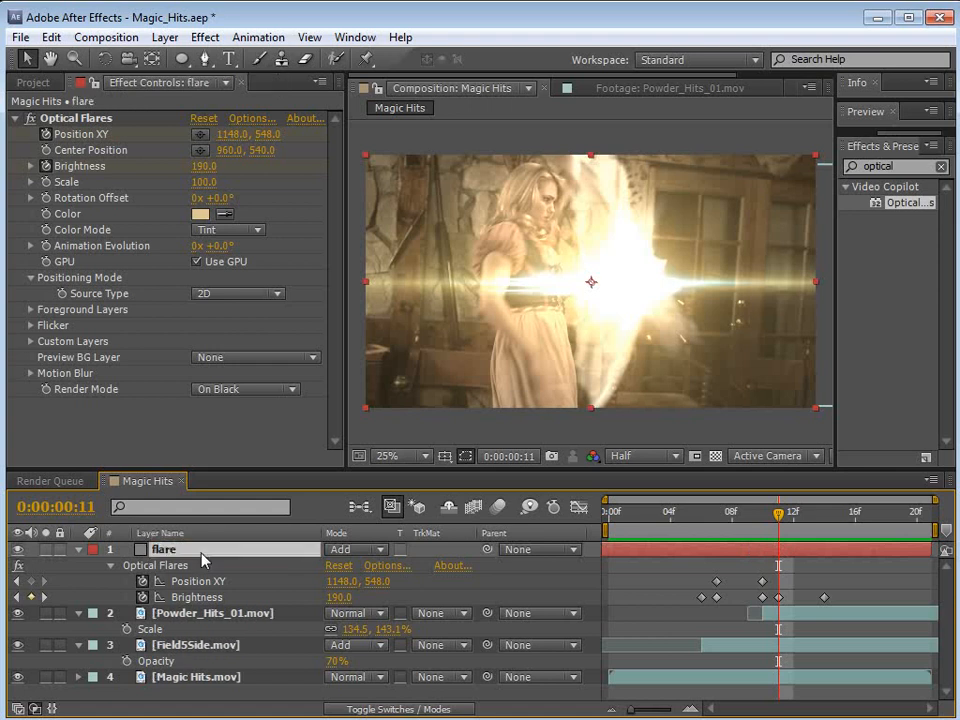
click(48, 35)
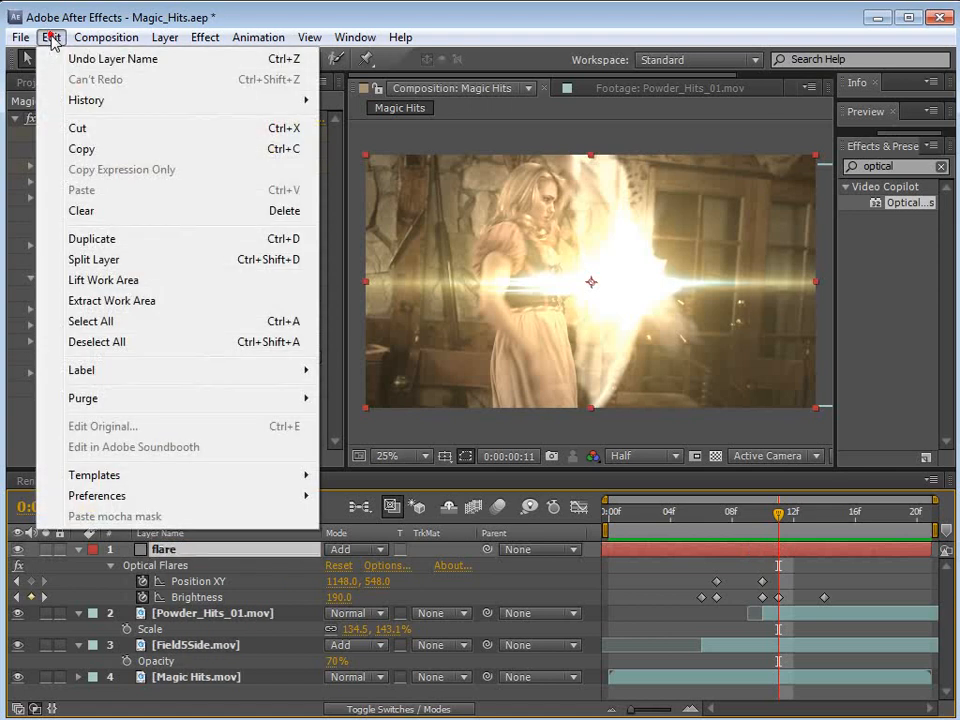
click(90, 239)
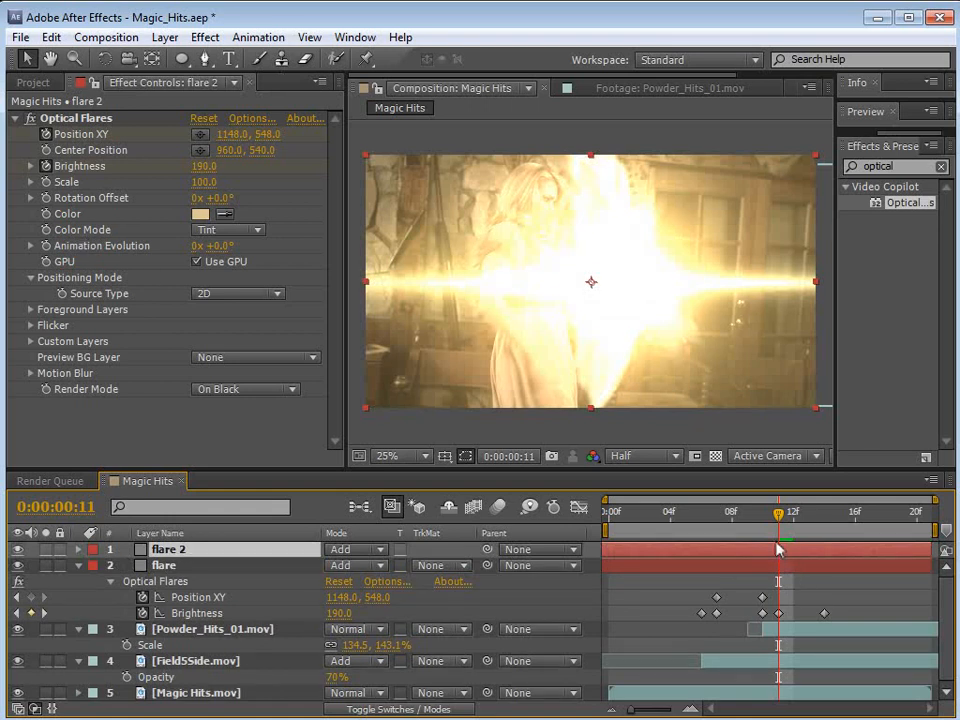
Step: Raise flare 2's Brightness to 420, trim the layer to a single frame, and shift it to frame 10
drag(206, 171, 220, 164)
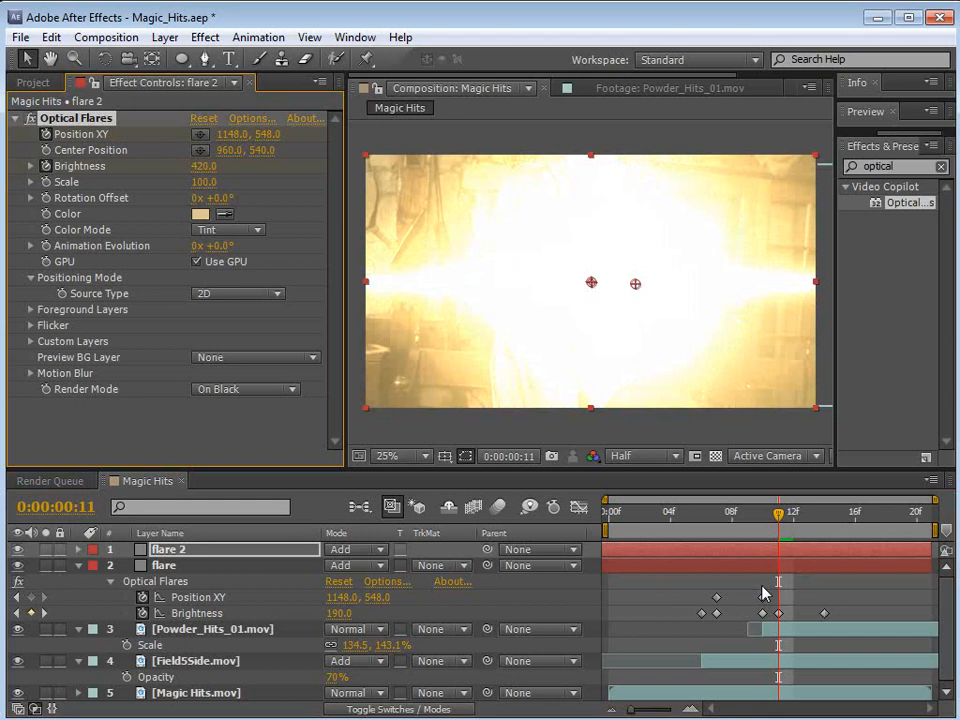
mouse_move(928, 550)
mouse_down()
mouse_move(748, 549)
mouse_move(790, 549)
mouse_up()
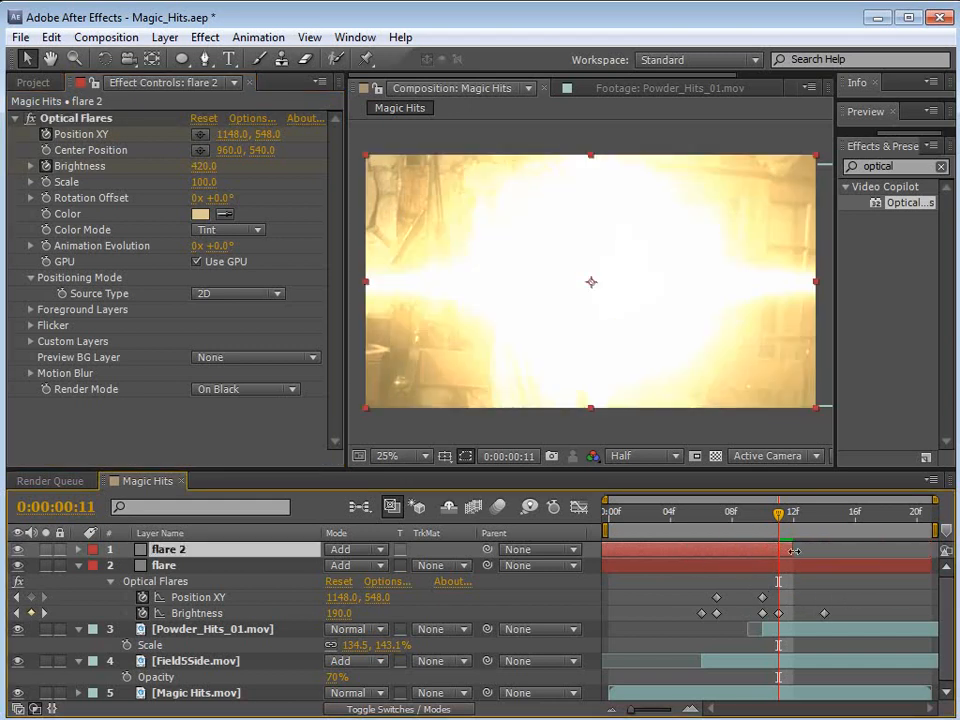
key(alt+bracketleft)
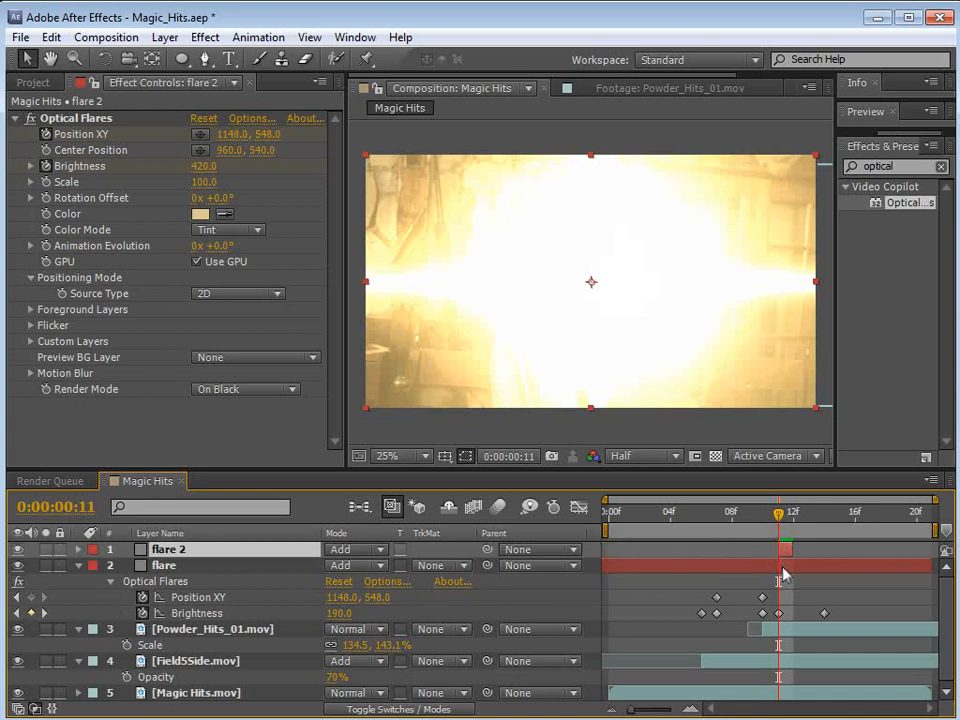
drag(780, 549, 808, 516)
Step: Ease flare's final Brightness keyframe, move it to frame 15, and check its curve and playback
click(824, 613)
key(F9)
drag(826, 613, 838, 614)
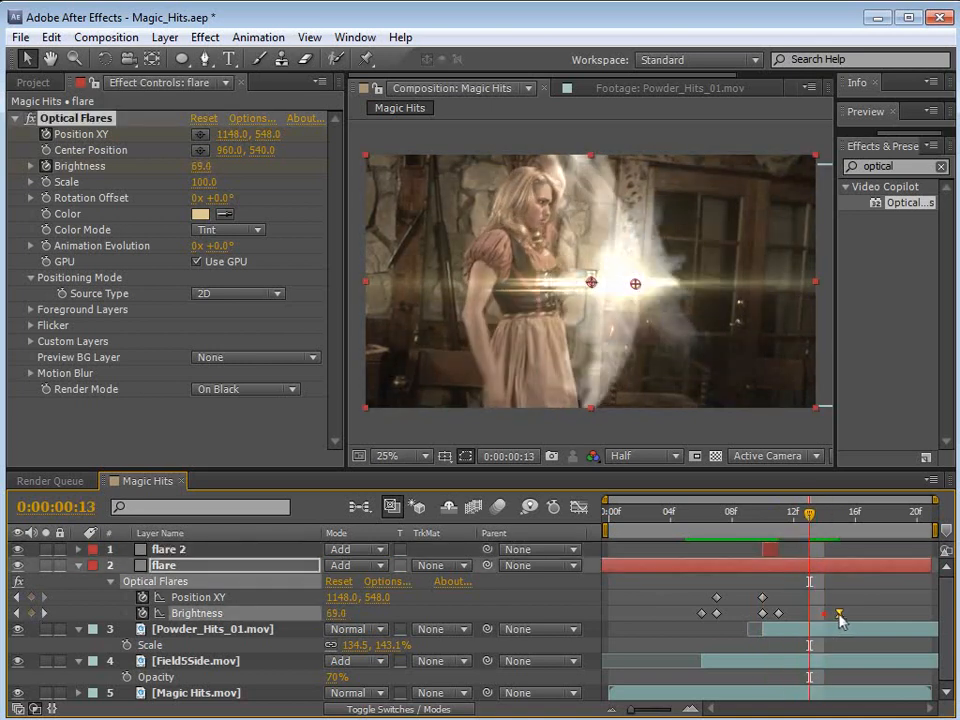
click(578, 507)
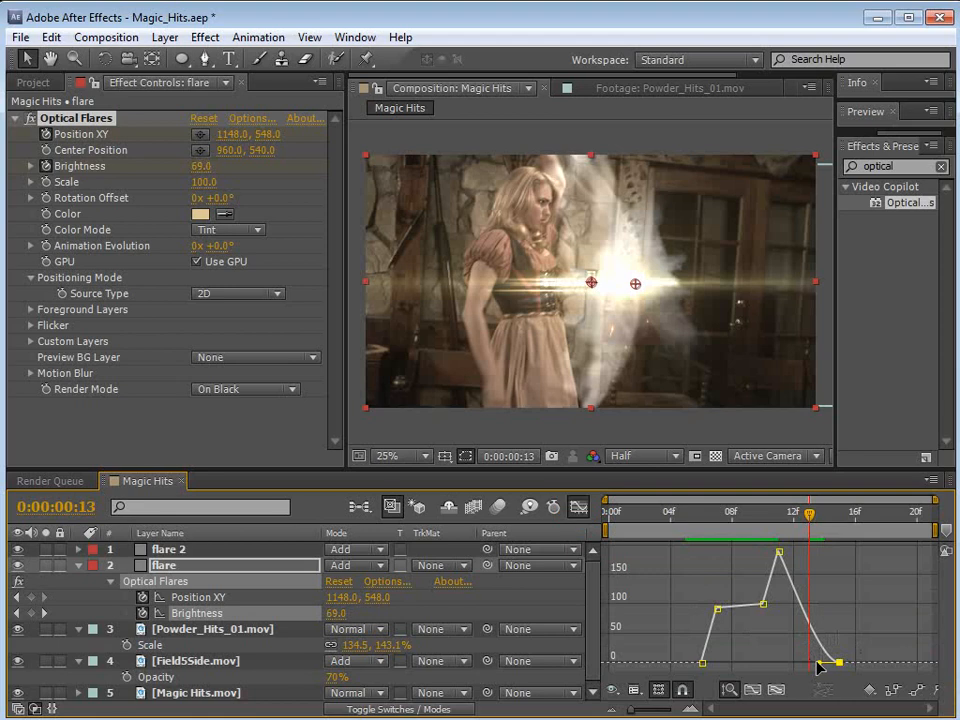
click(580, 508)
drag(808, 523, 699, 561)
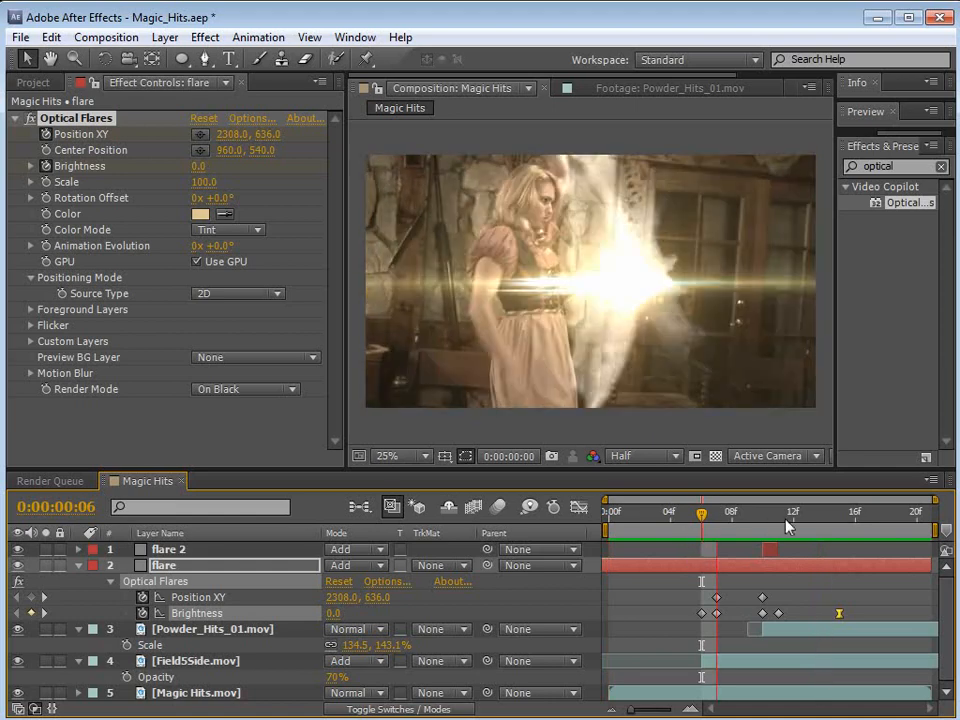
Step: Duplicate the one-frame flare 2 layer and place the copy at frame 12
click(784, 516)
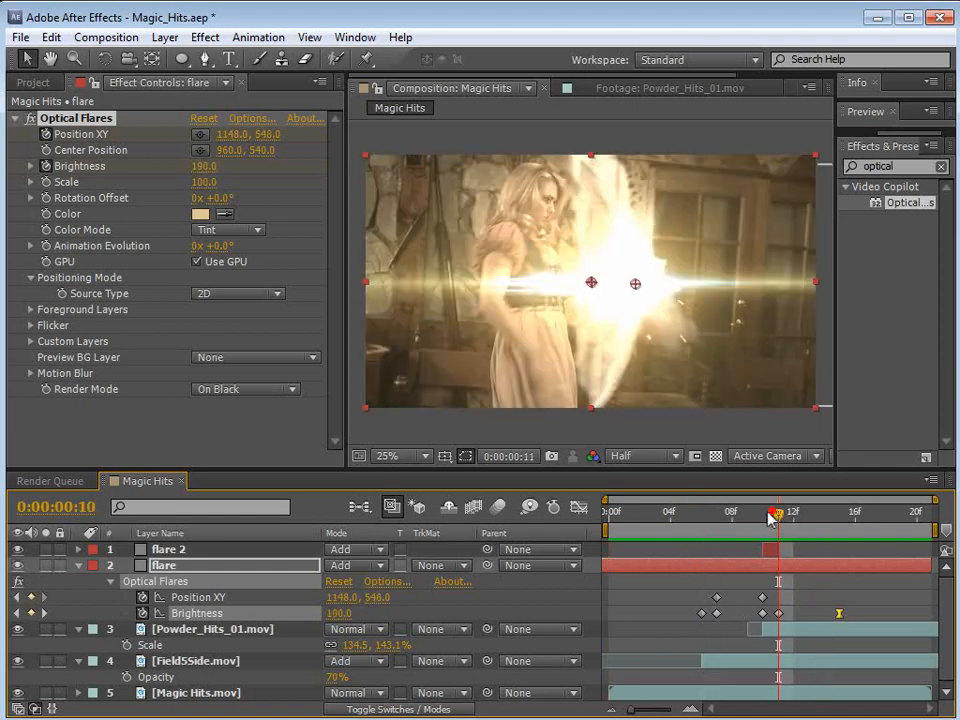
click(767, 551)
key(ctrl+d)
drag(767, 551, 800, 556)
drag(762, 513, 727, 543)
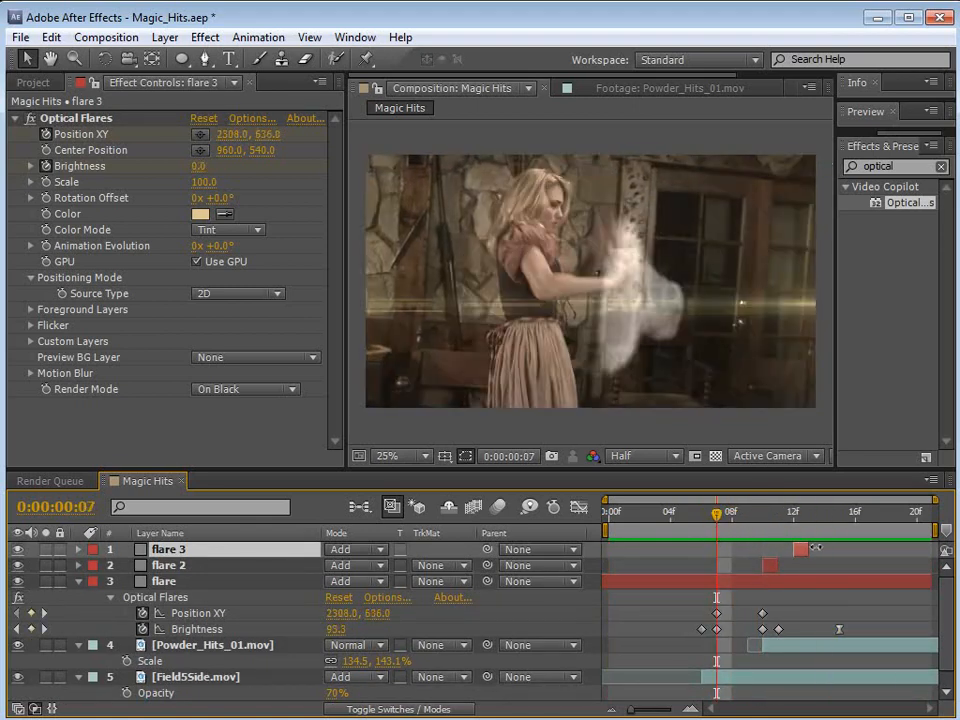
Step: At frame 12, set flare 3's Brightness to 130 and Scale to 20, and preview the flash sequence
click(793, 514)
mouse_move(200, 165)
mouse_down()
mouse_move(210, 165)
mouse_move(201, 182)
mouse_up()
key(KP_0)
click(802, 553)
drag(810, 516, 793, 530)
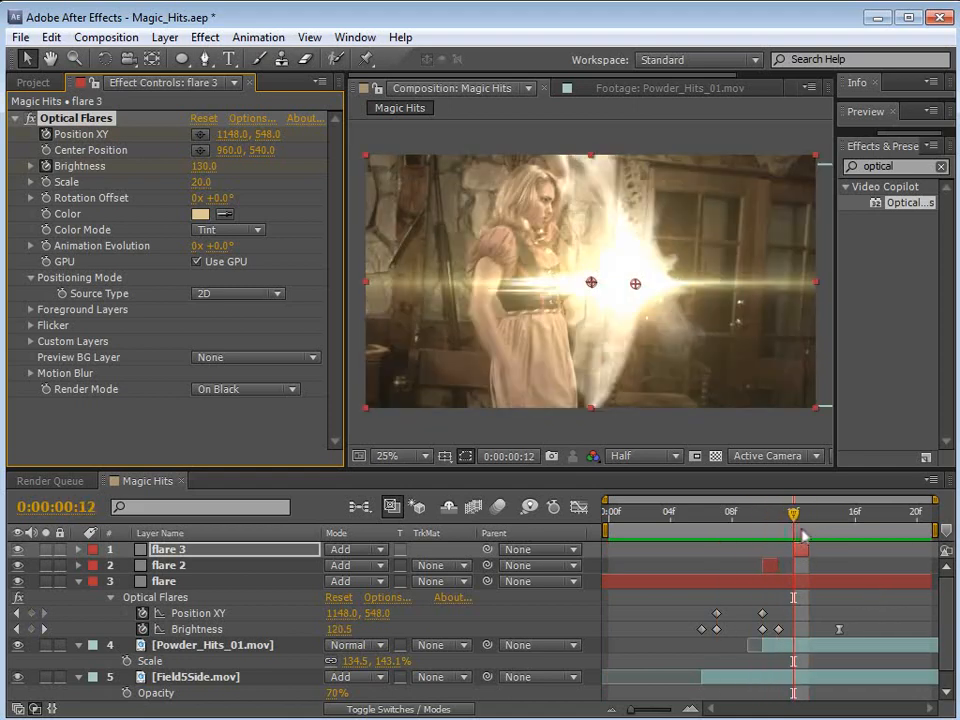
key(KP_0)
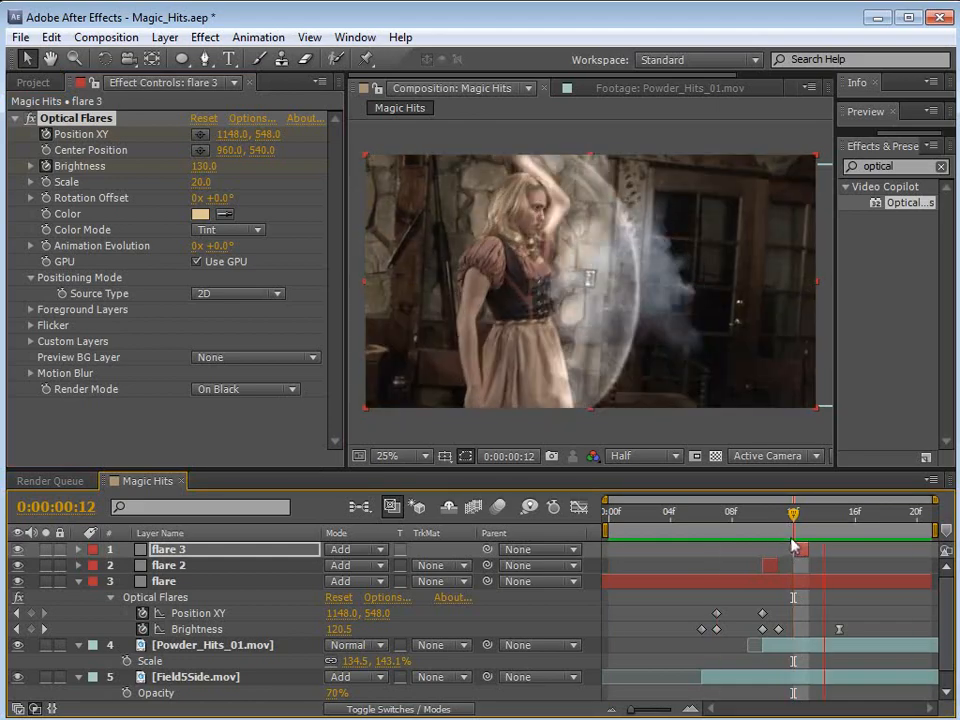
click(764, 514)
drag(764, 514, 806, 524)
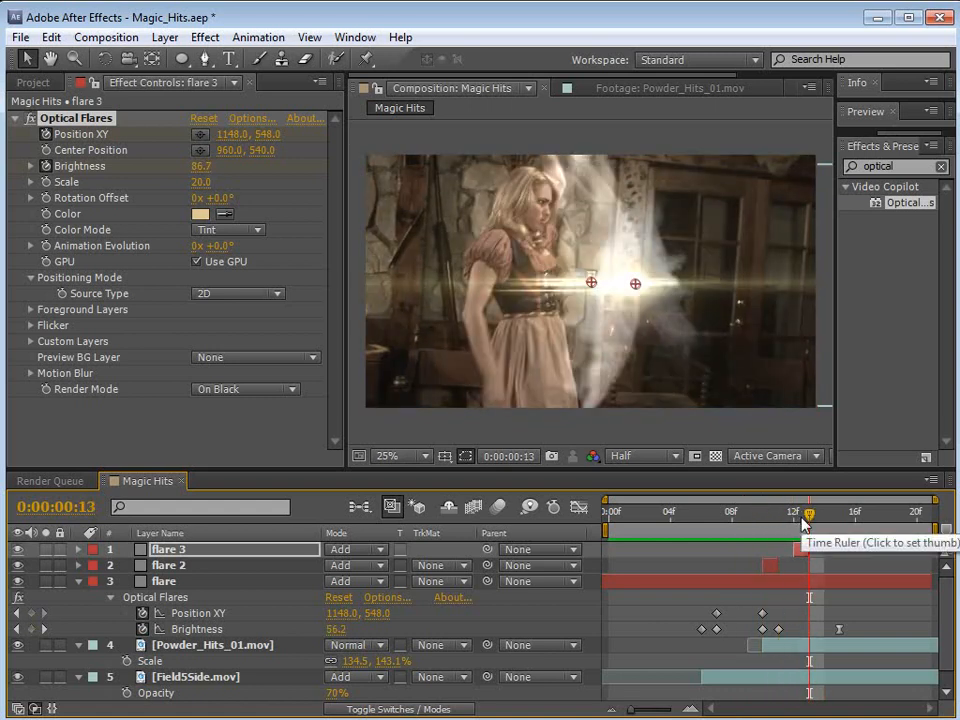
drag(808, 520, 853, 516)
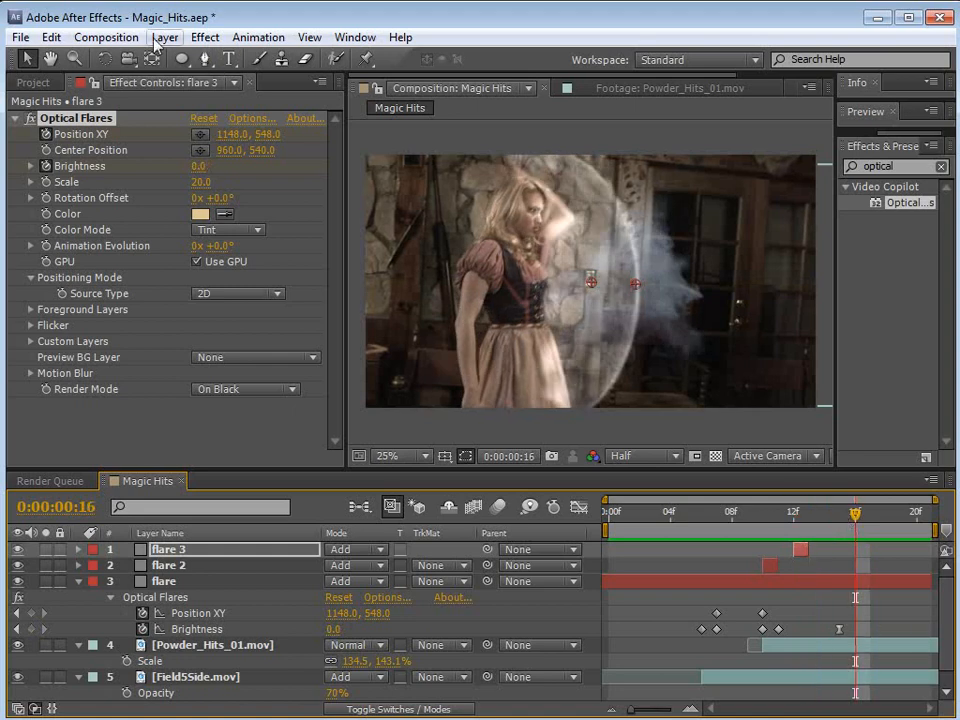
click(165, 37)
mouse_move(200, 59)
click(515, 80)
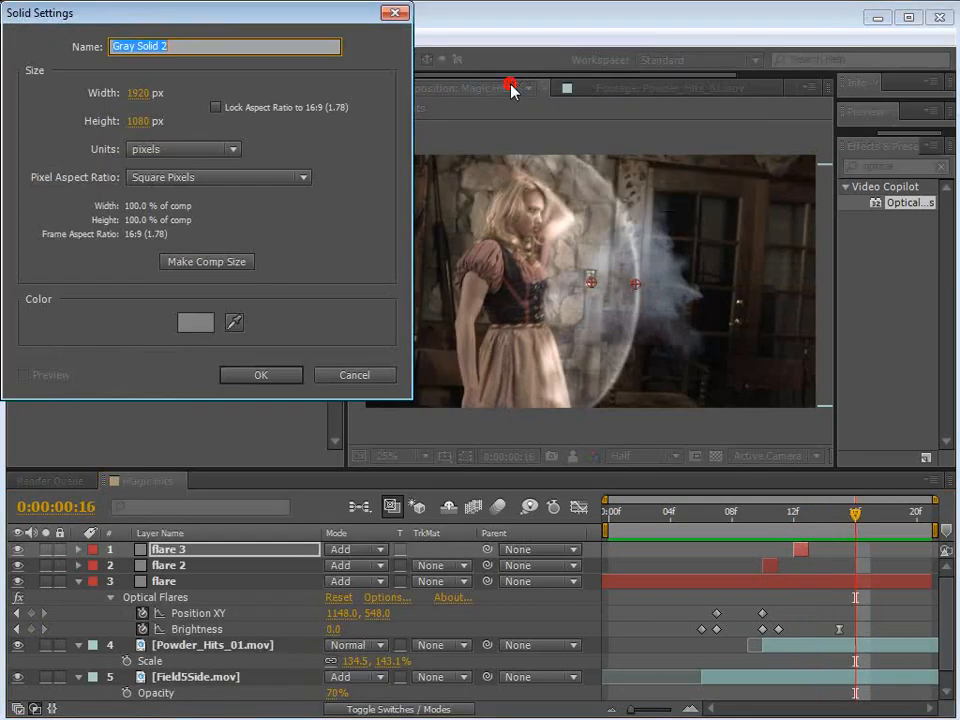
key(Escape)
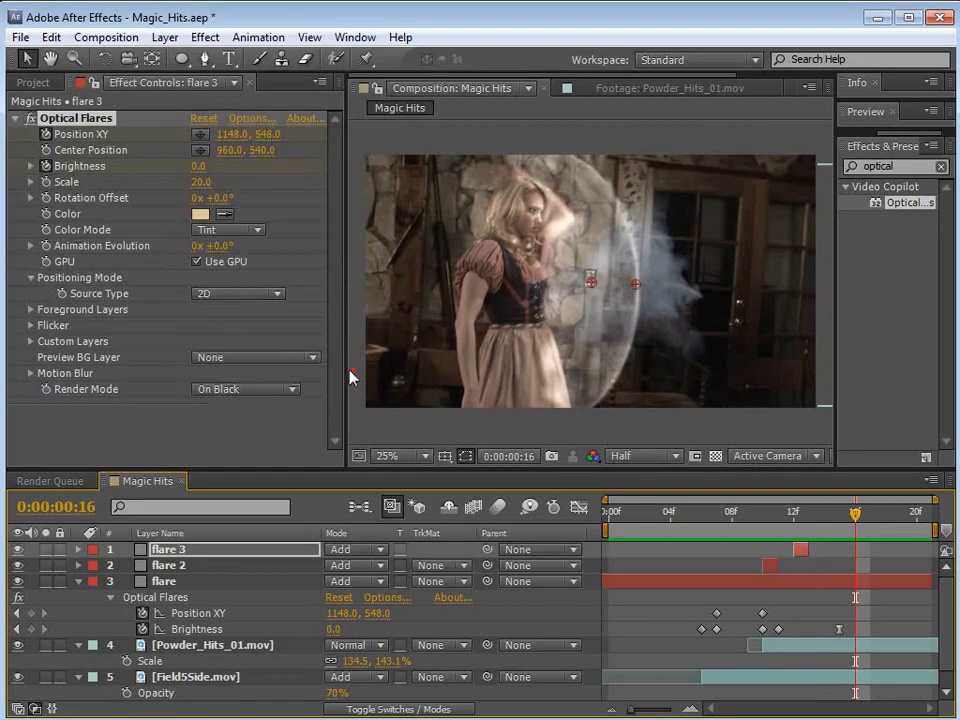
Step: Create an adjustment layer, find the Ripple distortion effect, and apply it to that layer
click(165, 37)
mouse_move(176, 63)
click(540, 183)
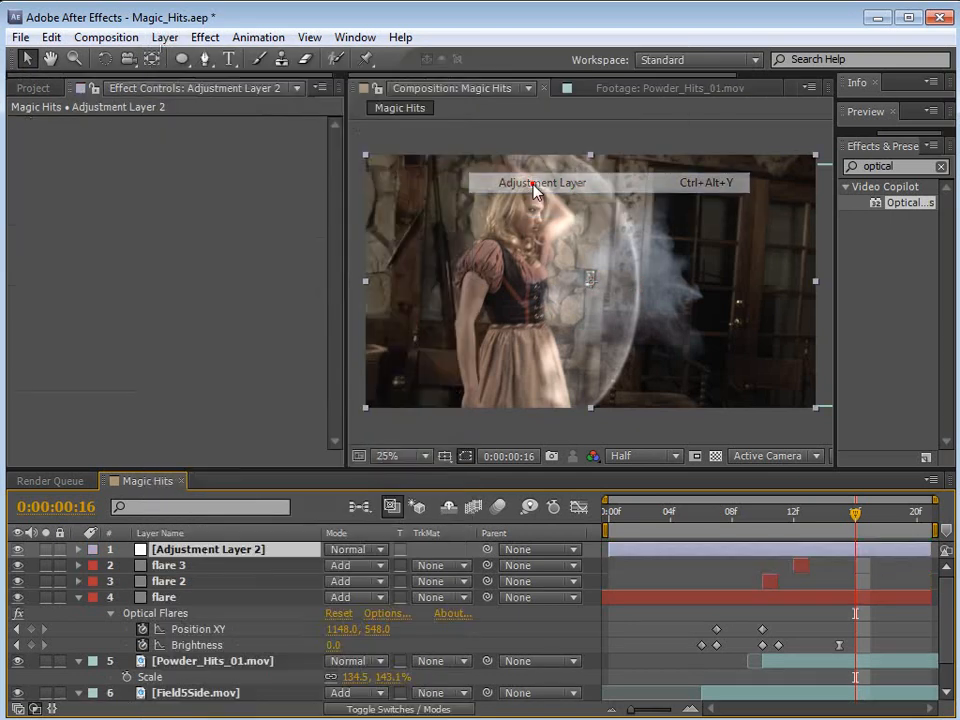
drag(835, 198, 793, 199)
drag(867, 168, 776, 176)
text(ripple)
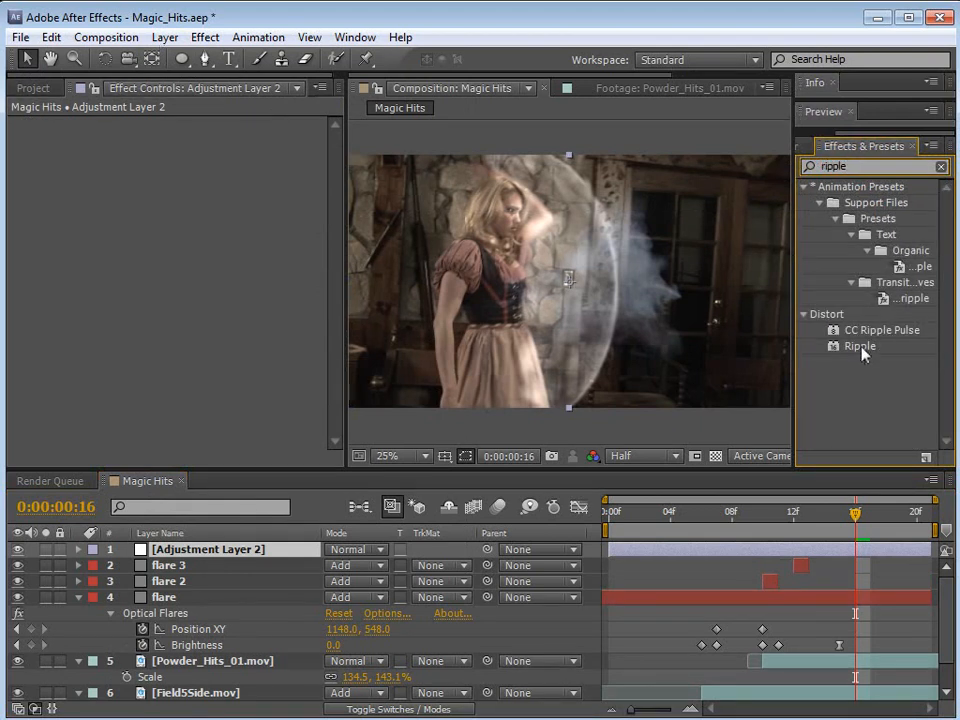
drag(860, 347, 822, 558)
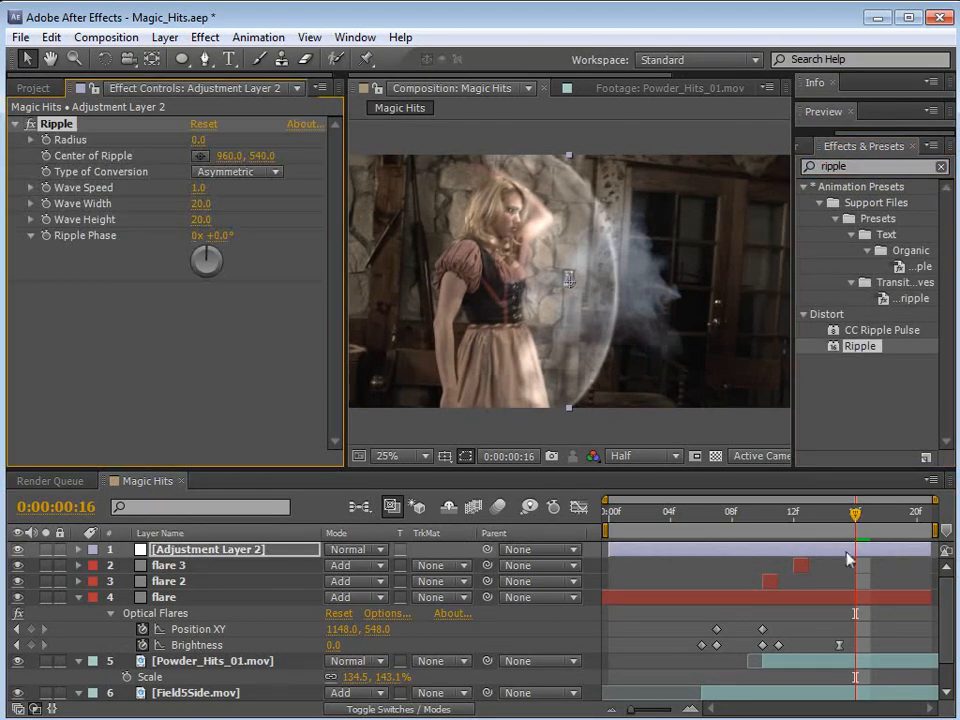
Step: Collapse the flare layer's properties and move the adjustment layer directly above Magic Hits.mov
click(78, 597)
click(163, 580)
click(170, 565)
drag(175, 557, 183, 662)
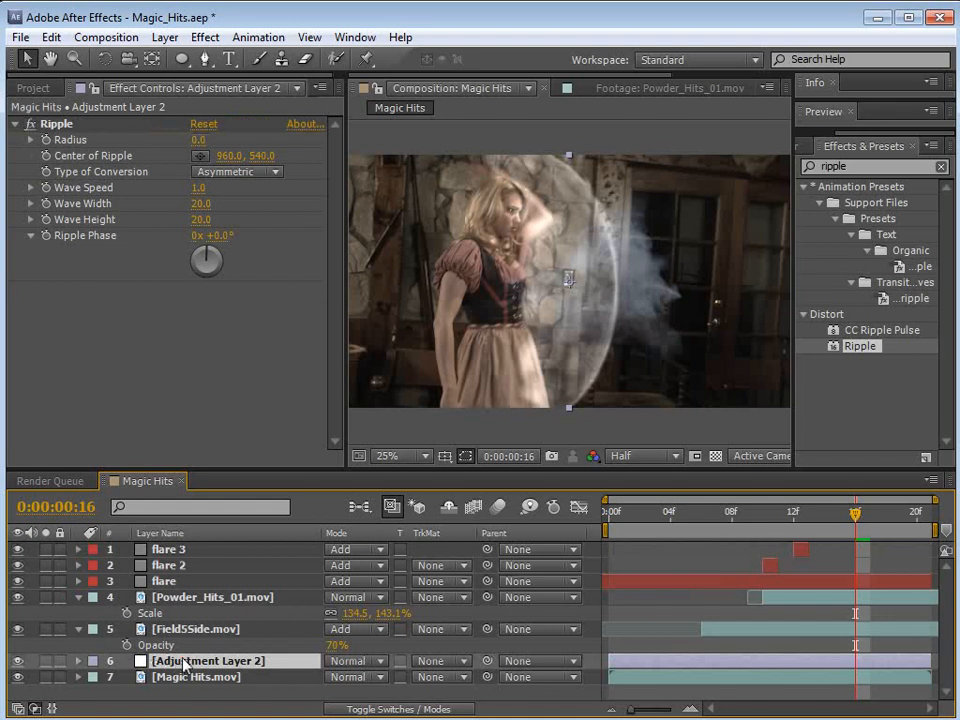
Step: Rename the adjustment layer Ripple and solo it together with the Magic Hits.mov footage
key(Return)
text(Ripple)
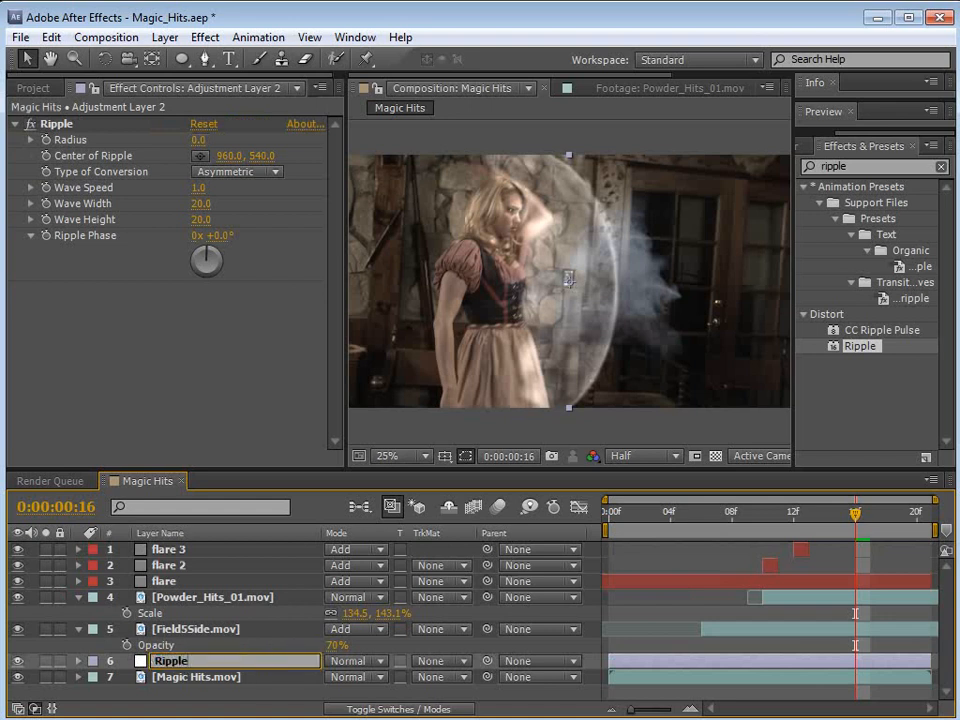
key(Return)
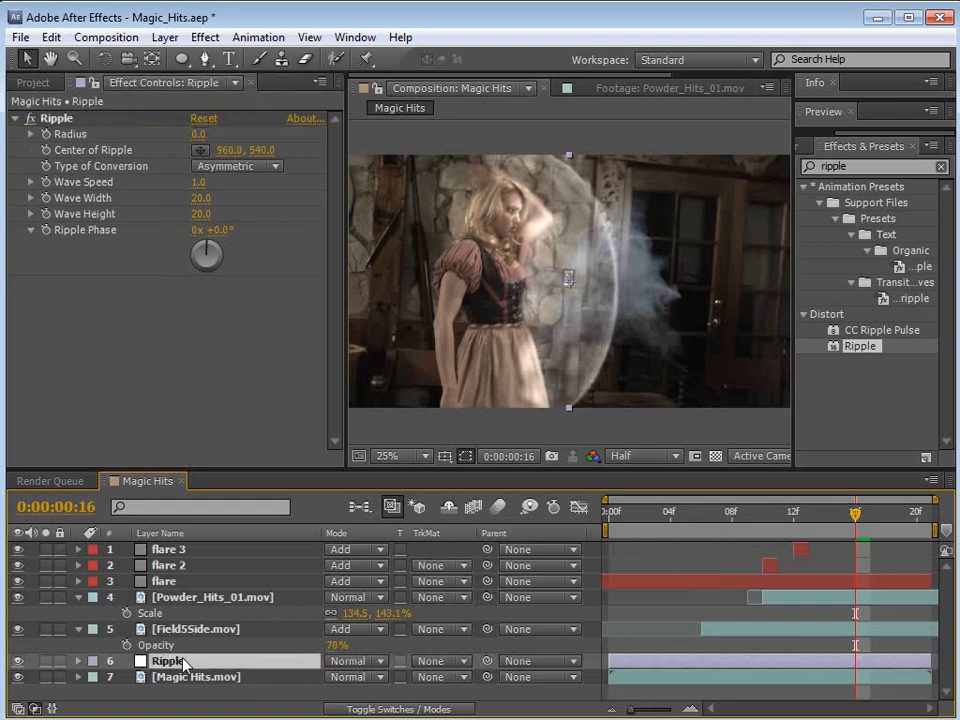
click(45, 661)
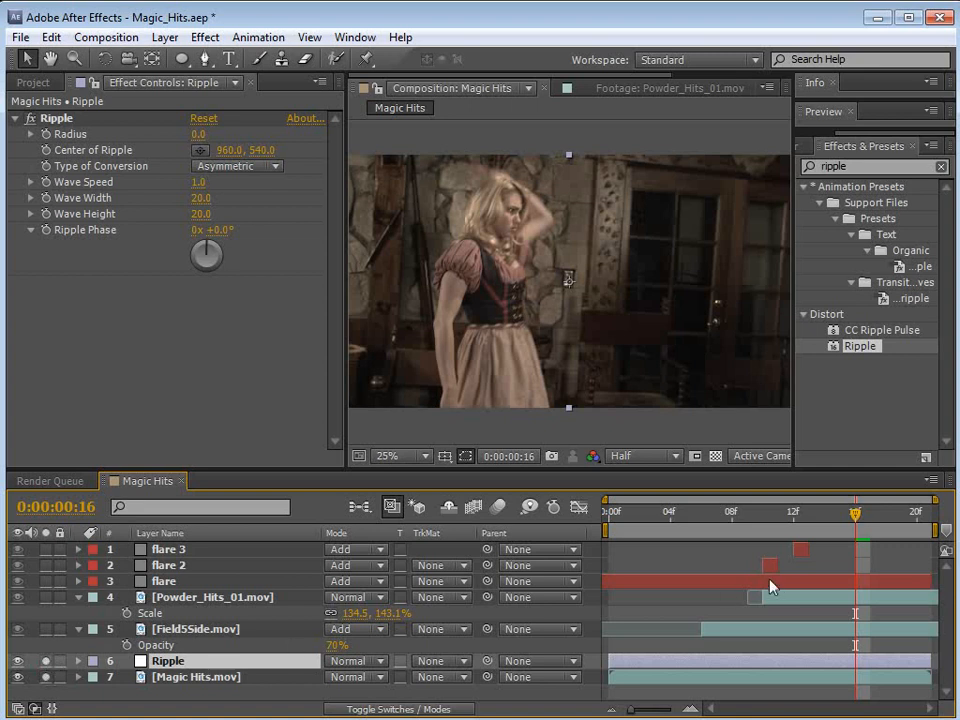
Step: Try the Ripple at Radius 21 with its center at about 838, 412 and a greater Wave Height
drag(199, 137, 222, 146)
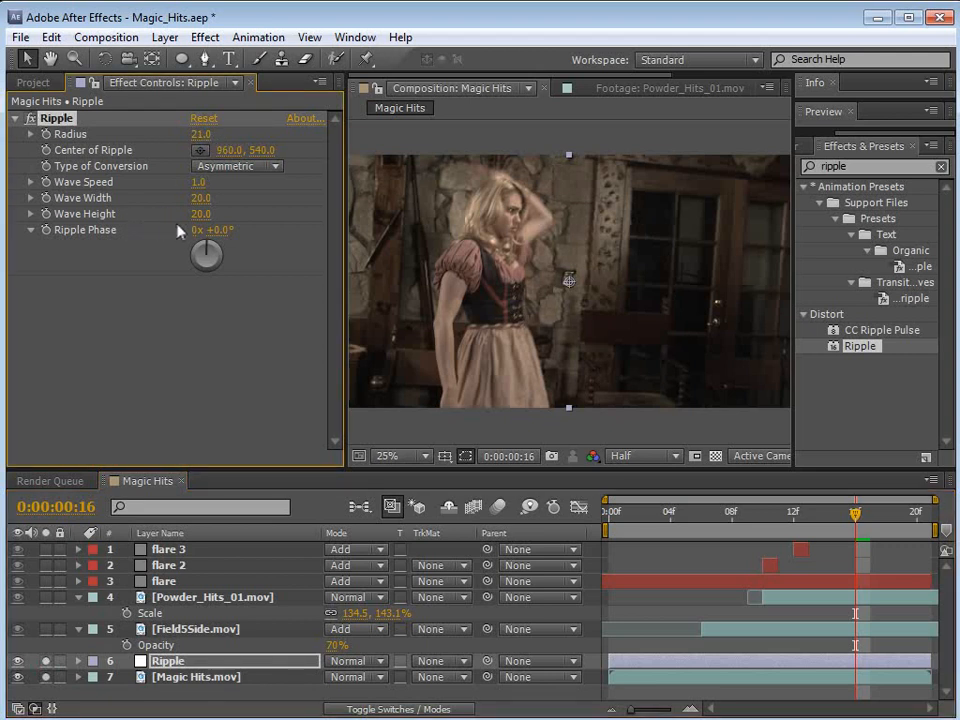
drag(570, 287, 617, 289)
key(period)
key(space)
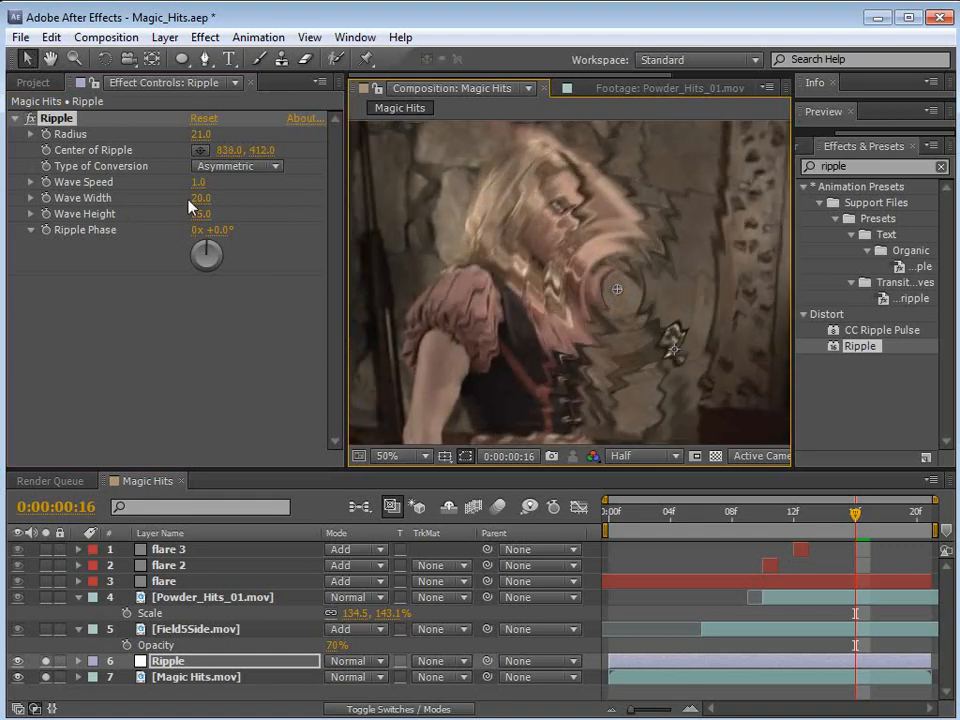
Step: At frame 10, center the Ripple at about 1020, 558 with Radius 40, Wave Width 51.7 and Wave Height 160
drag(198, 198, 503, 222)
drag(620, 300, 628, 326)
key(comma)
drag(841, 524, 762, 520)
drag(598, 311, 643, 332)
drag(201, 198, 283, 214)
mouse_move(205, 140)
mouse_down()
mouse_move(200, 134)
mouse_move(218, 130)
mouse_up()
Step: Keyframe Ripple Phase at -1° on frame 10 and turn it backward by more than a full revolution at frame 15
drag(221, 231, 258, 270)
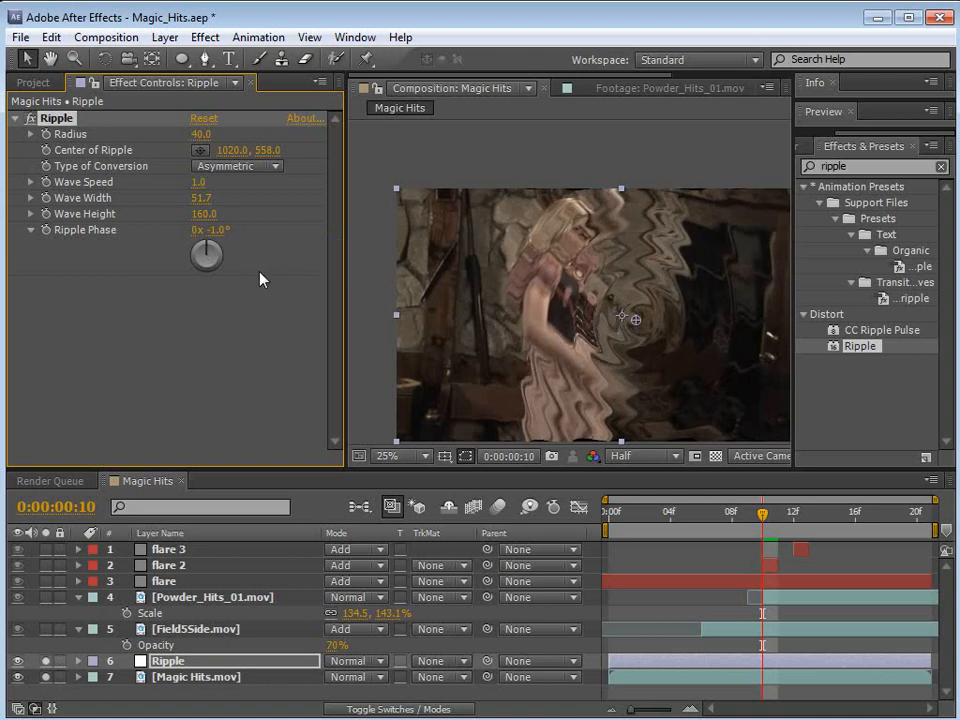
click(46, 230)
key(u)
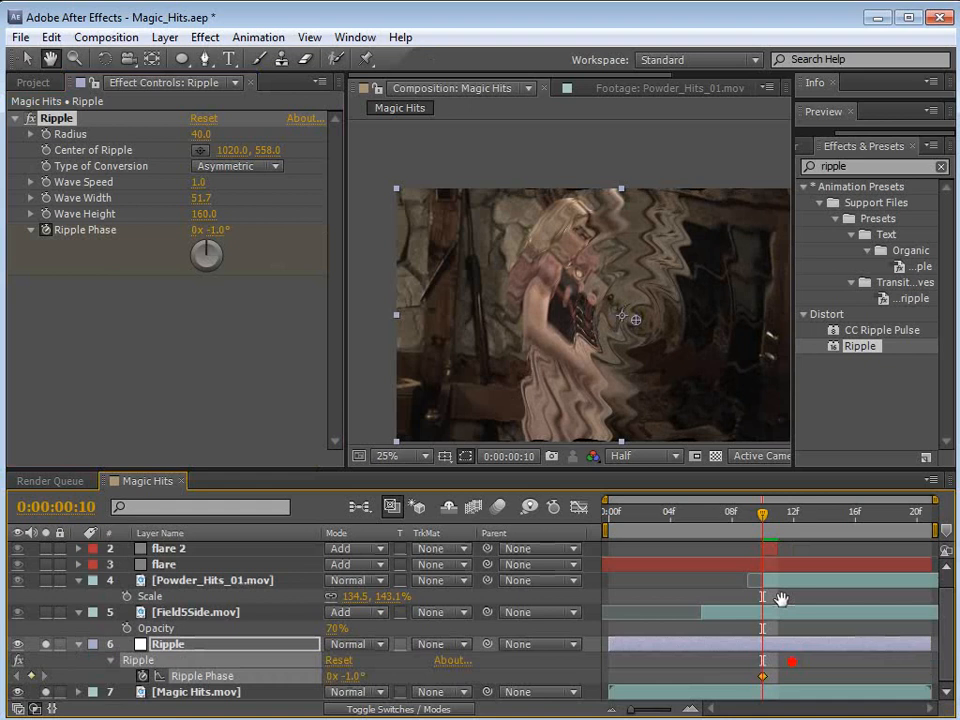
drag(769, 528, 840, 525)
drag(209, 230, 20, 235)
drag(220, 232, 179, 230)
Step: Reduce the Ripple's Radius to 27 and slow the motion by moving the last Ripple Phase keyframe to frame 18
drag(199, 134, 183, 133)
drag(765, 515, 810, 543)
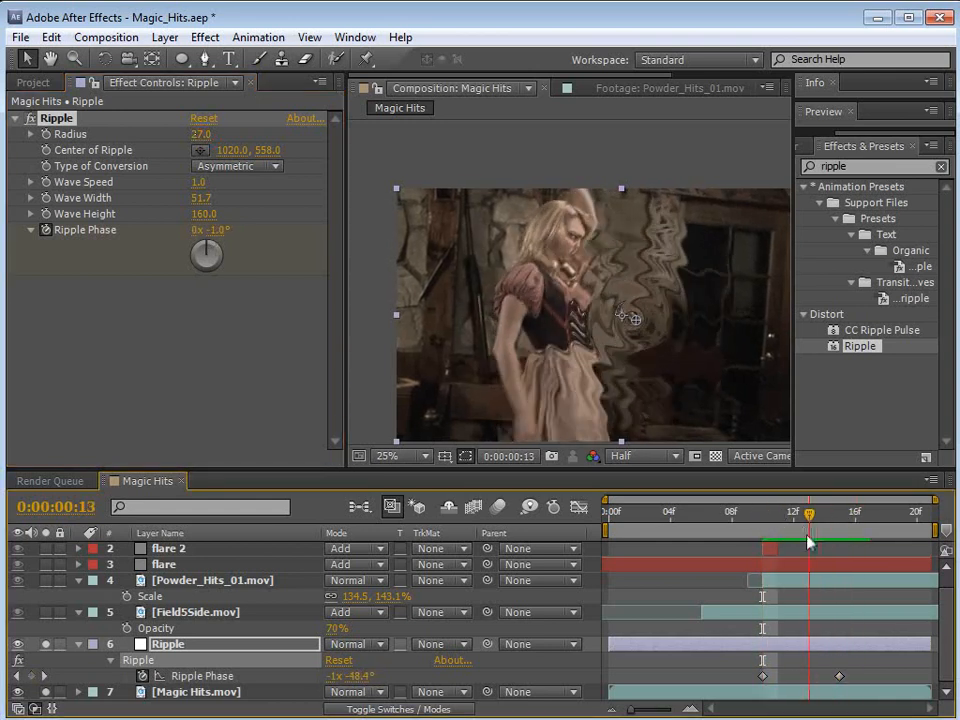
key(Page_Up)
drag(840, 683, 885, 681)
Step: Keyframe the Ripple's Wave Height at 160 on frame 9 and at 0 on frame 7
drag(830, 515, 747, 528)
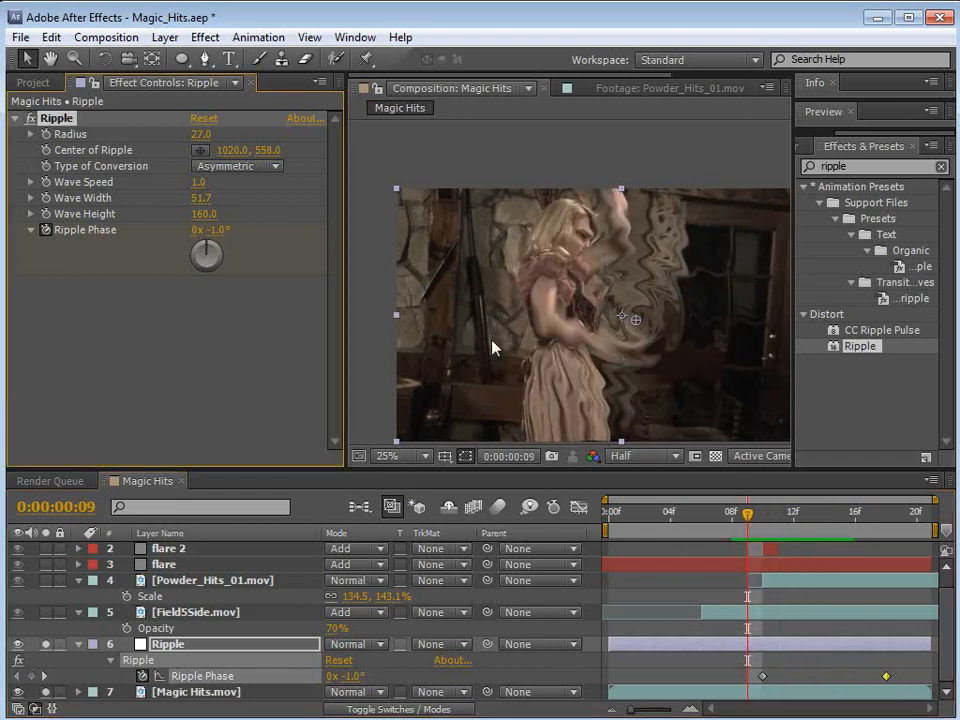
click(46, 215)
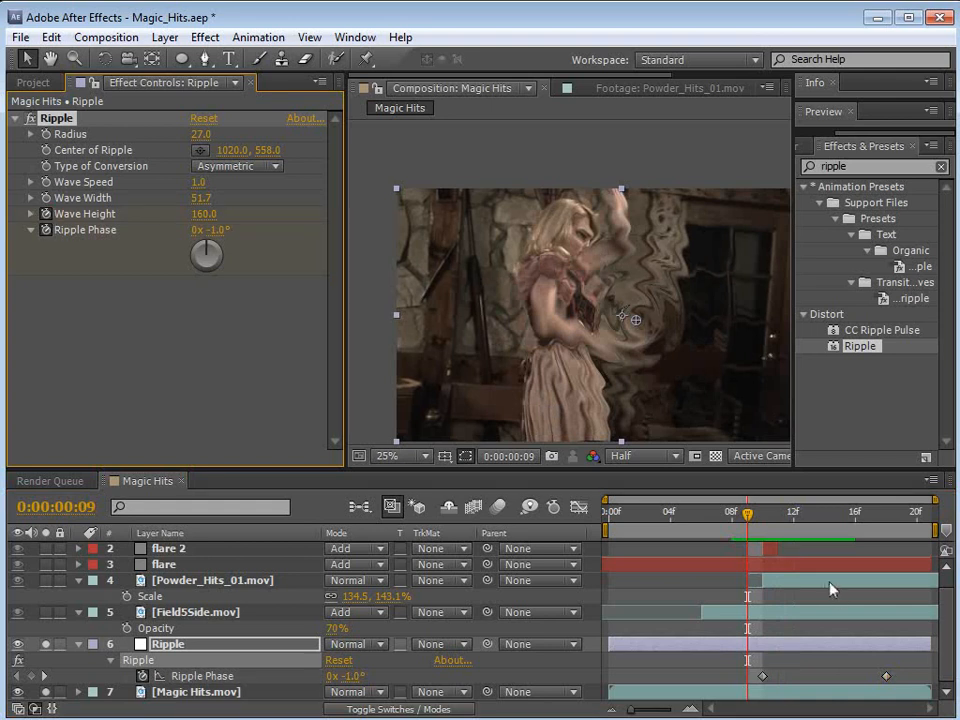
click(719, 517)
click(205, 215)
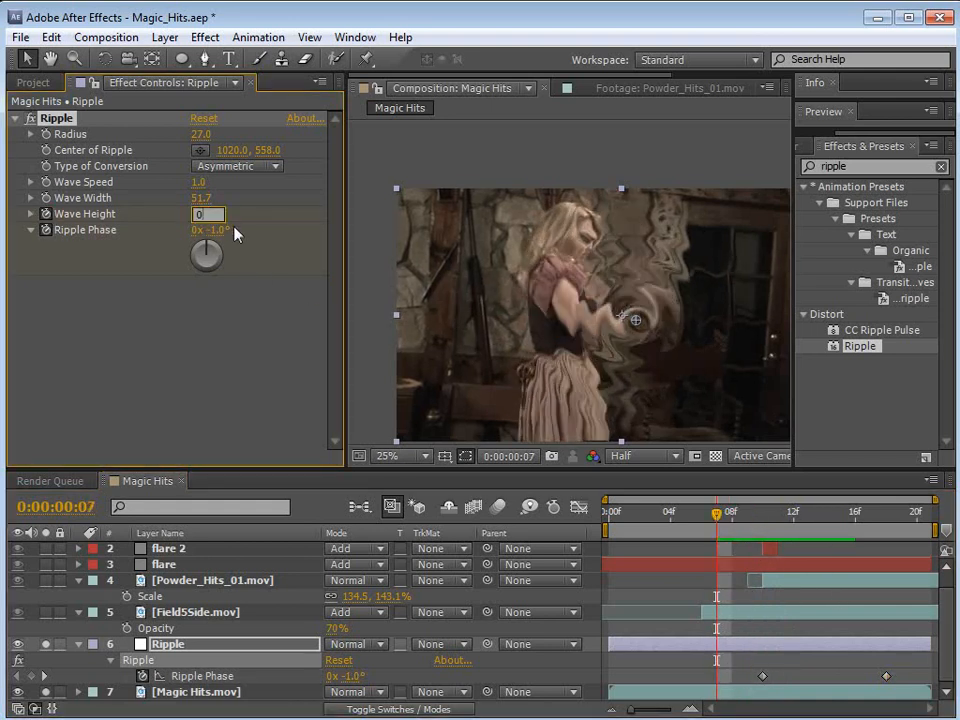
text(0)
key(Return)
Step: Keyframe Wave Height back to 0 at frame 18 and move the first Ripple Phase keyframe to frame 7
drag(726, 527, 836, 523)
key(u)
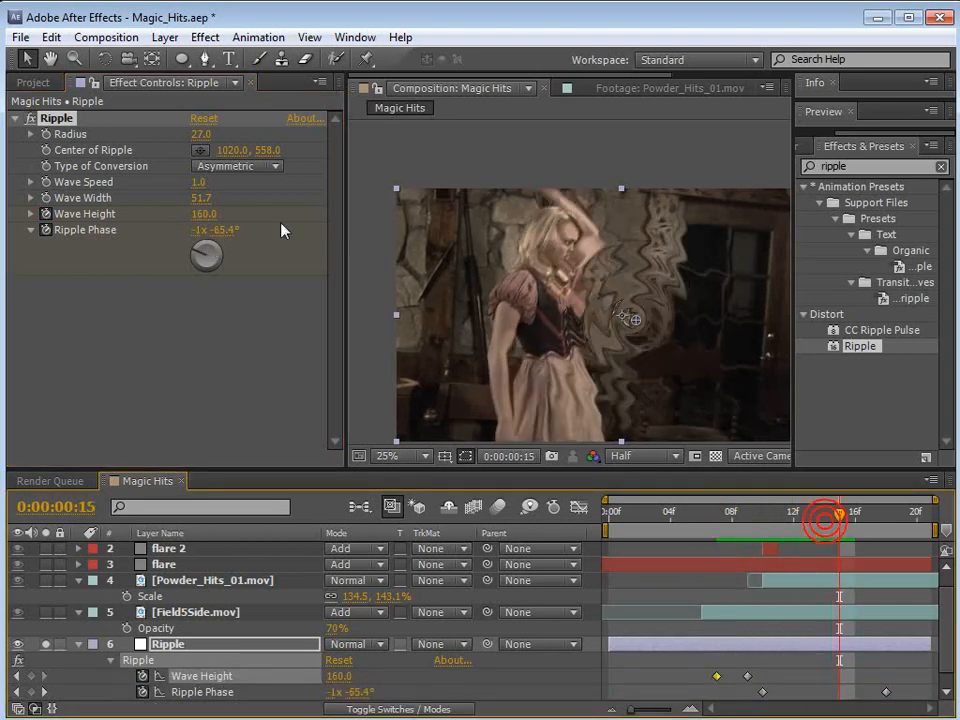
click(205, 214)
text(0)
key(Return)
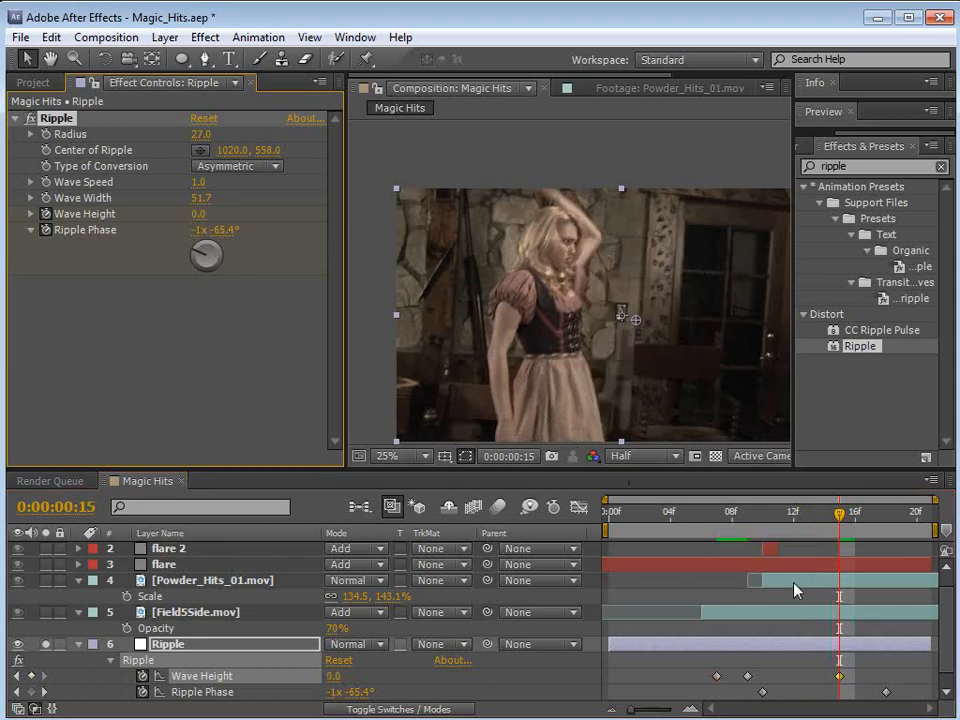
drag(839, 678, 880, 688)
drag(762, 692, 719, 693)
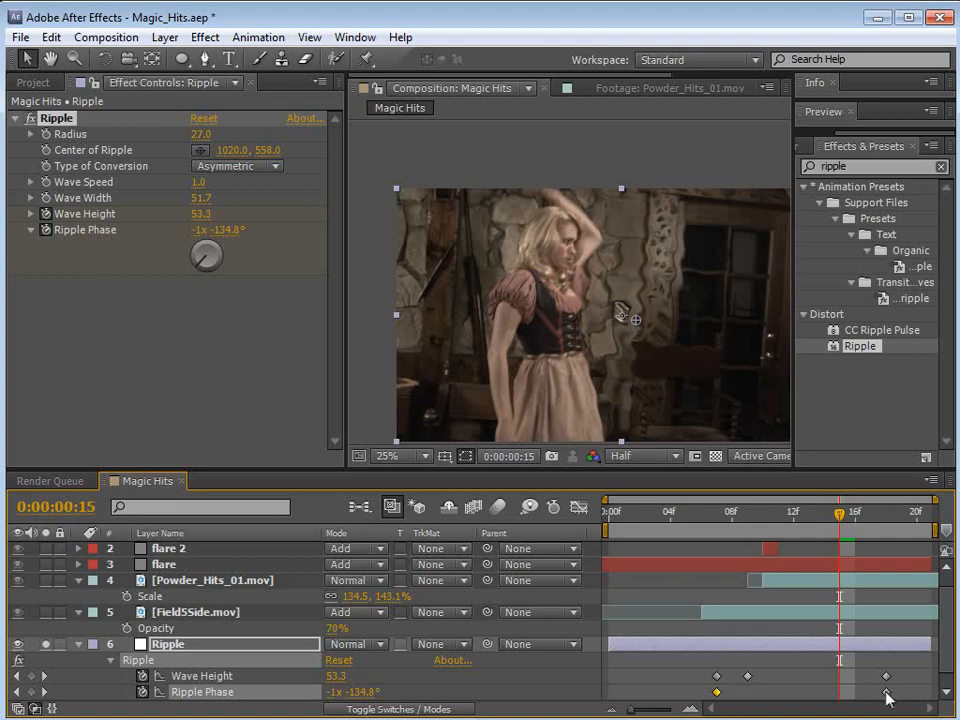
Step: Scrub through the soloed ripple animation and examine how the distortion builds up and fades out around the woman
drag(700, 517, 794, 559)
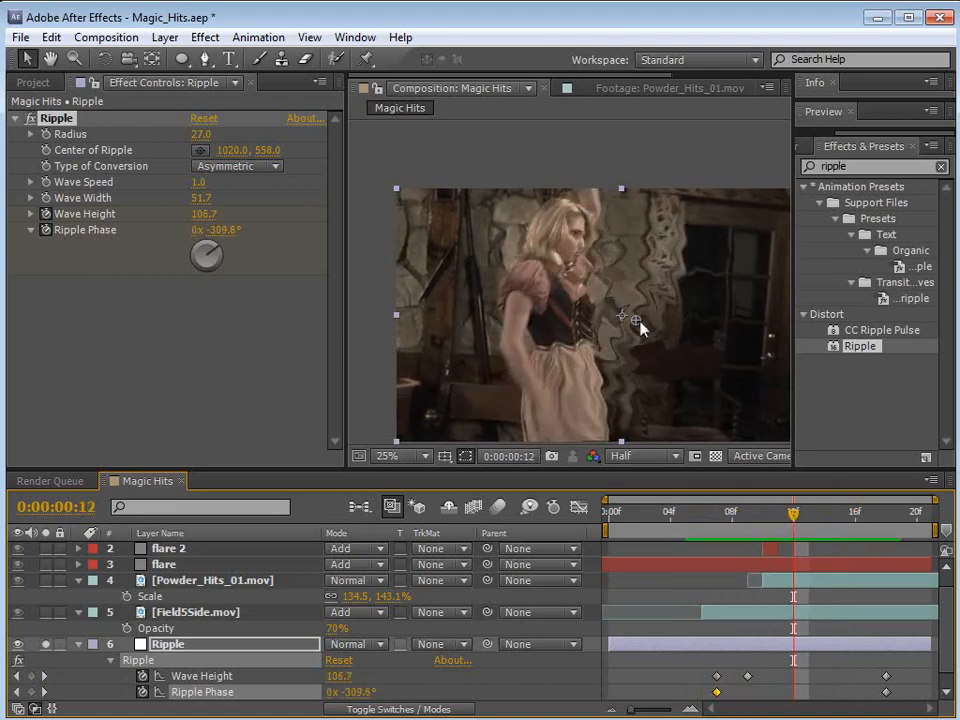
scroll(641, 328, up, 2)
drag(788, 513, 747, 570)
scroll(625, 310, down, 2)
scroll(616, 313, up, 1)
scroll(625, 322, down, 1)
key(space)
drag(680, 375, 636, 335)
mouse_move(755, 522)
mouse_down()
mouse_move(810, 529)
mouse_move(762, 520)
mouse_up()
Step: Turn off solo so all layers show, and collapse the properties of every layer
click(46, 646)
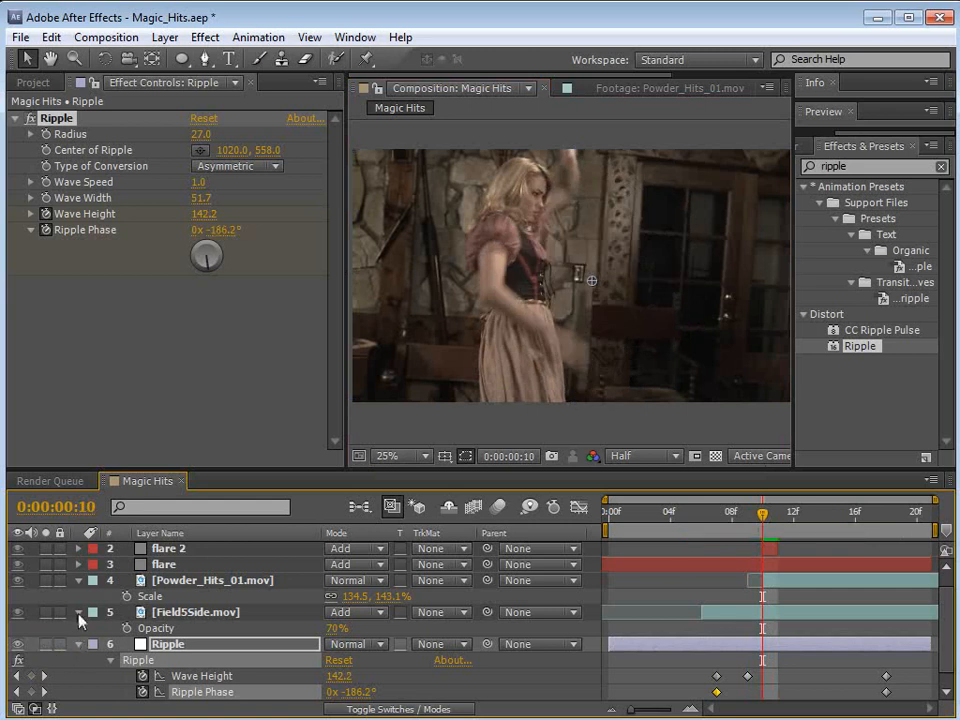
key(ctrl+a)
key(u)
click(90, 670)
click(750, 681)
drag(764, 516, 812, 520)
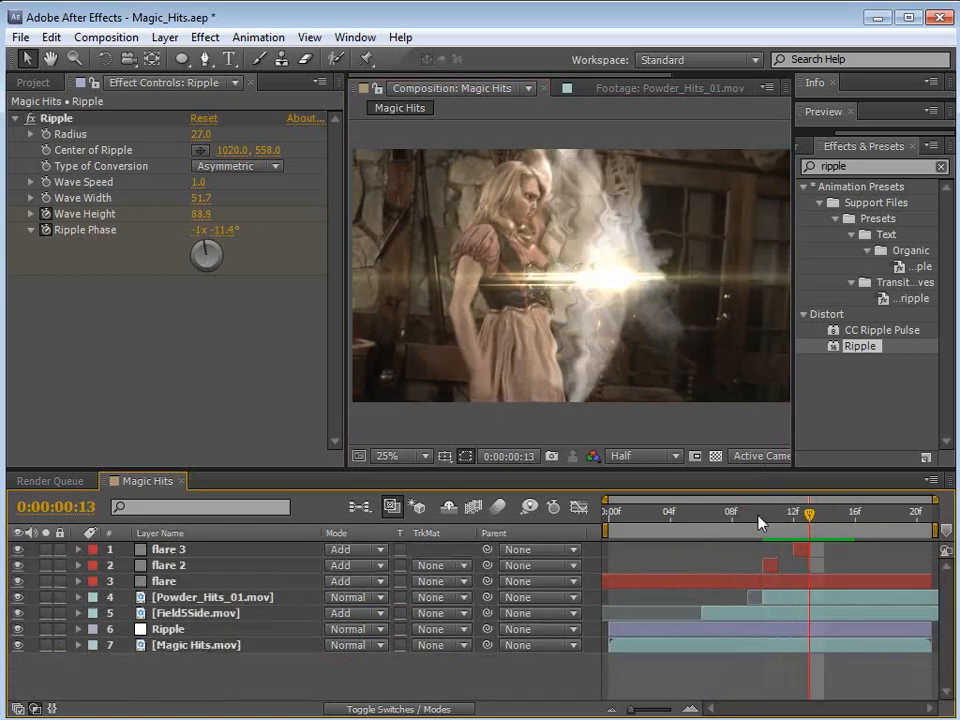
Step: Set the Ripple's Wave Speed to 0.4 and its Type of Conversion to Symmetric
click(165, 629)
key(u)
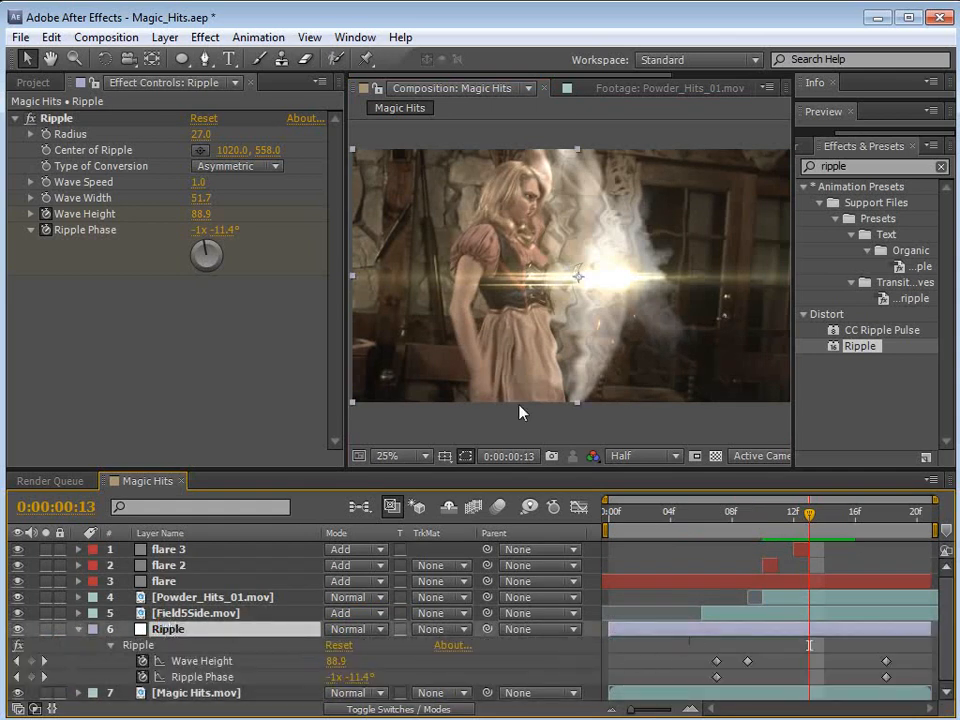
click(195, 183)
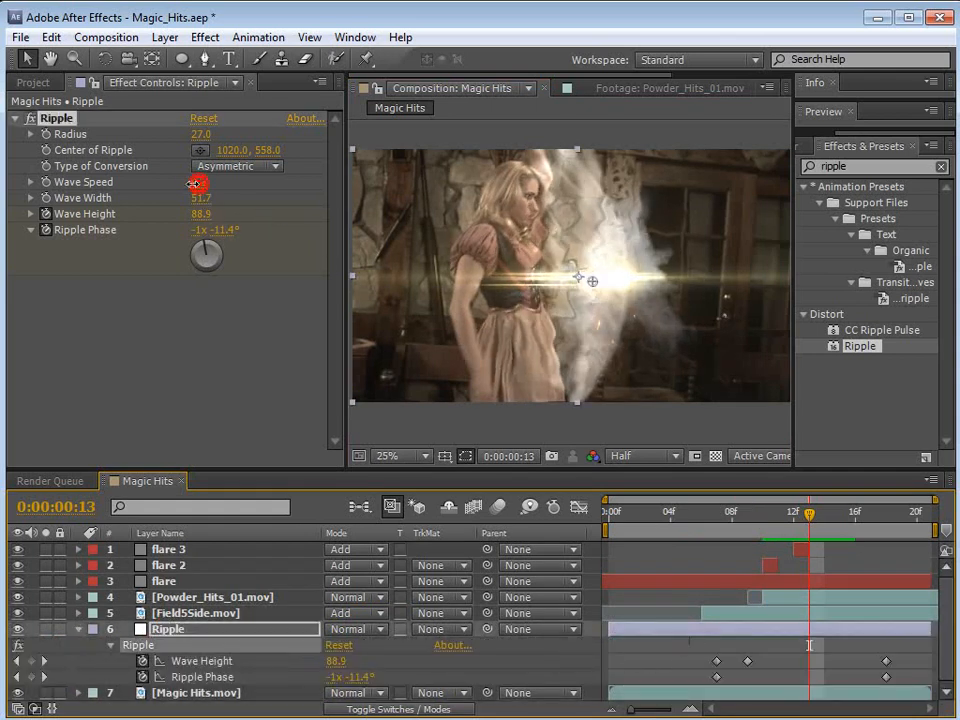
drag(194, 183, 197, 184)
click(238, 166)
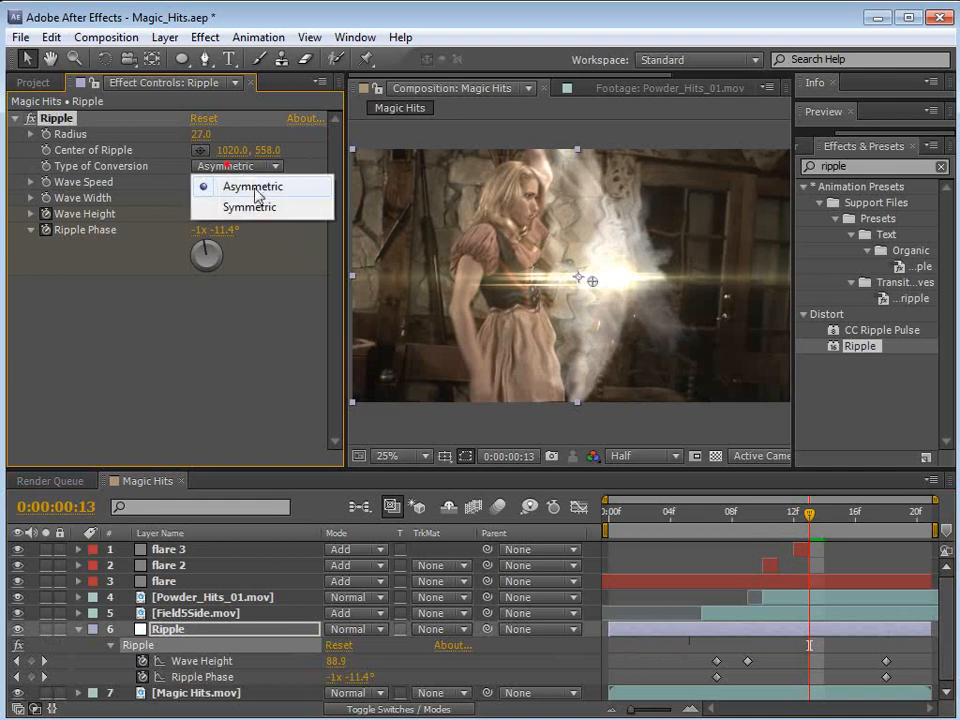
click(270, 206)
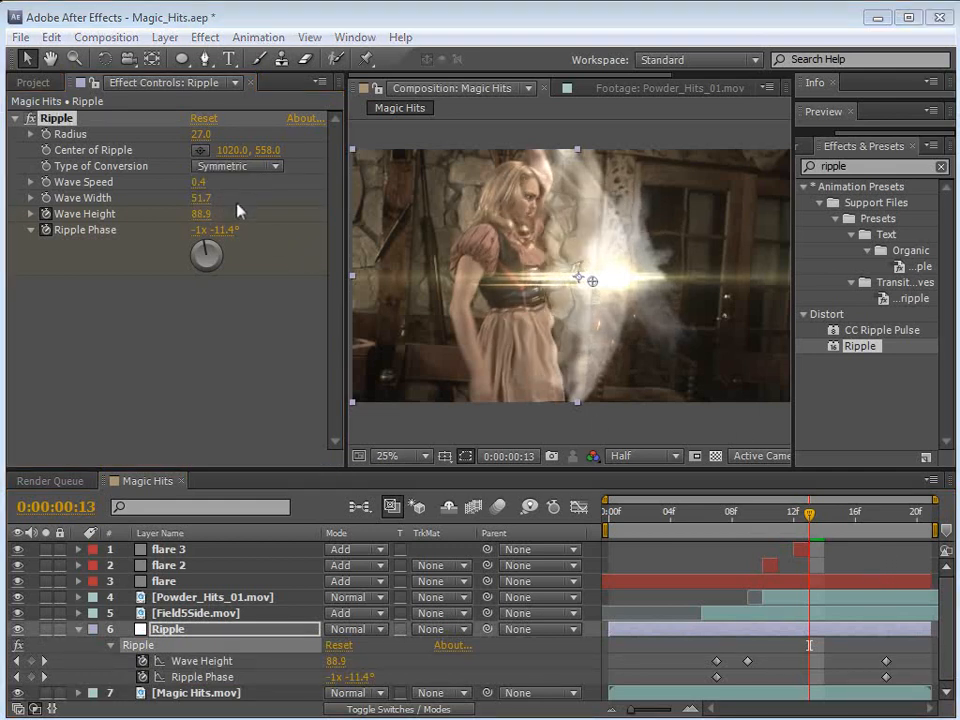
Step: Raise the Wave Height keyframe at frame 9 to 293, widen Wave Width to 74.3, and preview the result
mouse_move(810, 516)
mouse_down()
mouse_move(762, 516)
mouse_move(810, 517)
mouse_up()
drag(861, 523, 745, 553)
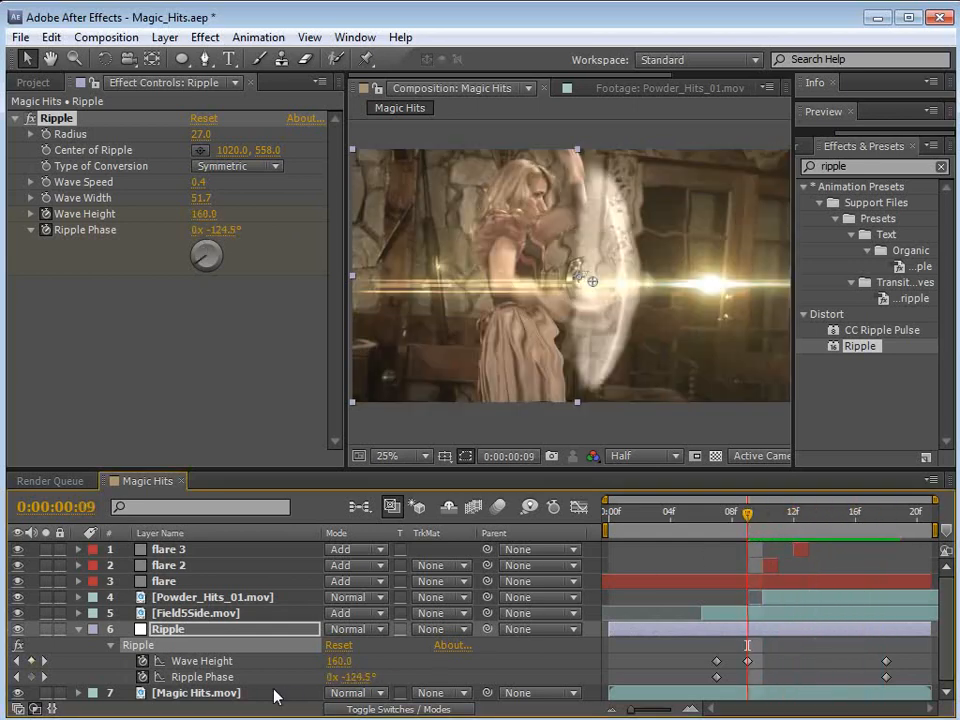
drag(338, 663, 424, 656)
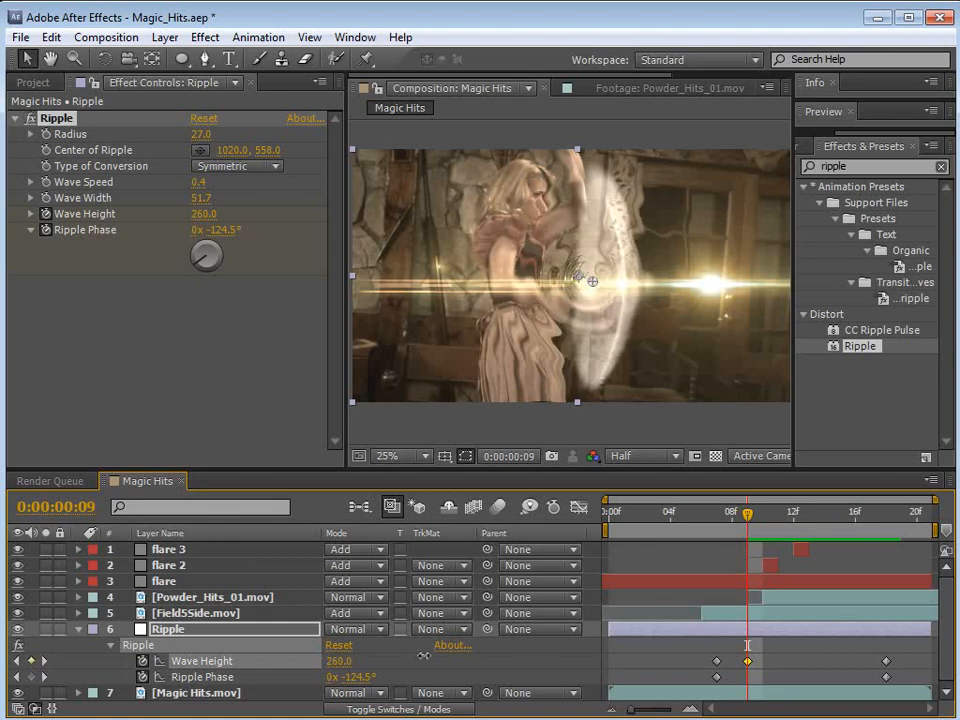
drag(205, 198, 420, 208)
key(KP_0)
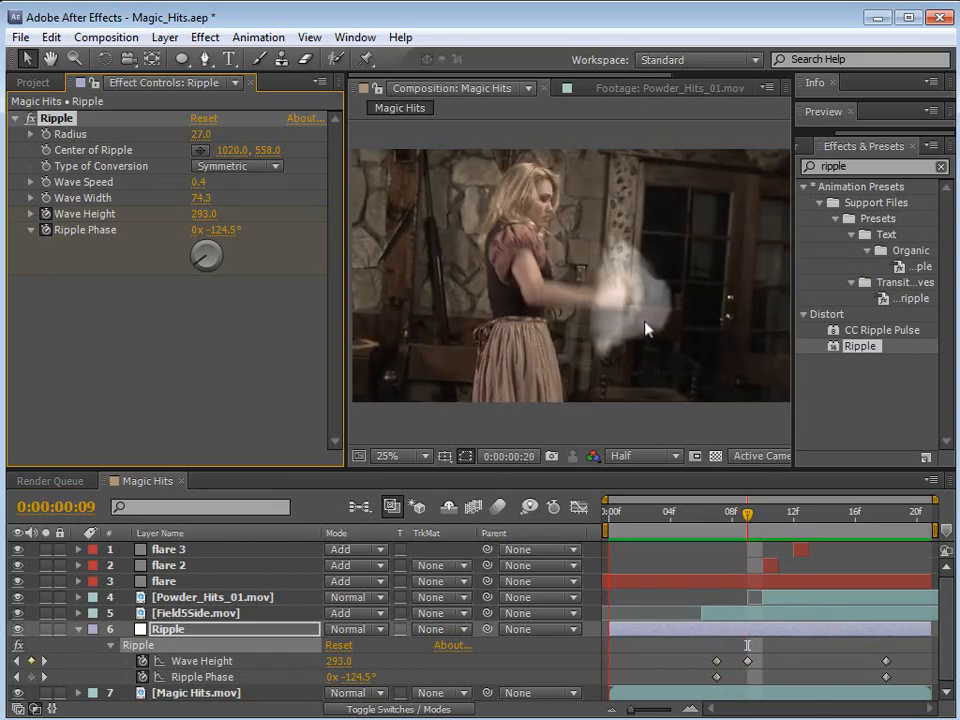
key(space)
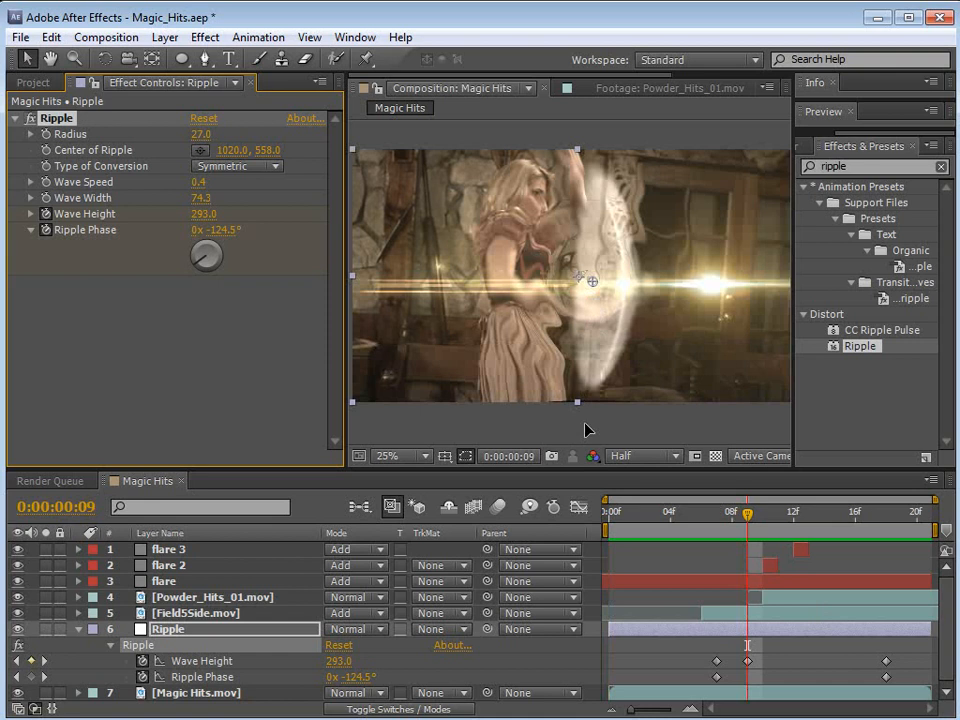
Step: Try Asymmetric conversion on the Ripple at frame 13, viewed close up
click(582, 335)
scroll(579, 326, up, 2)
key(space)
drag(614, 295, 657, 341)
drag(748, 522, 810, 532)
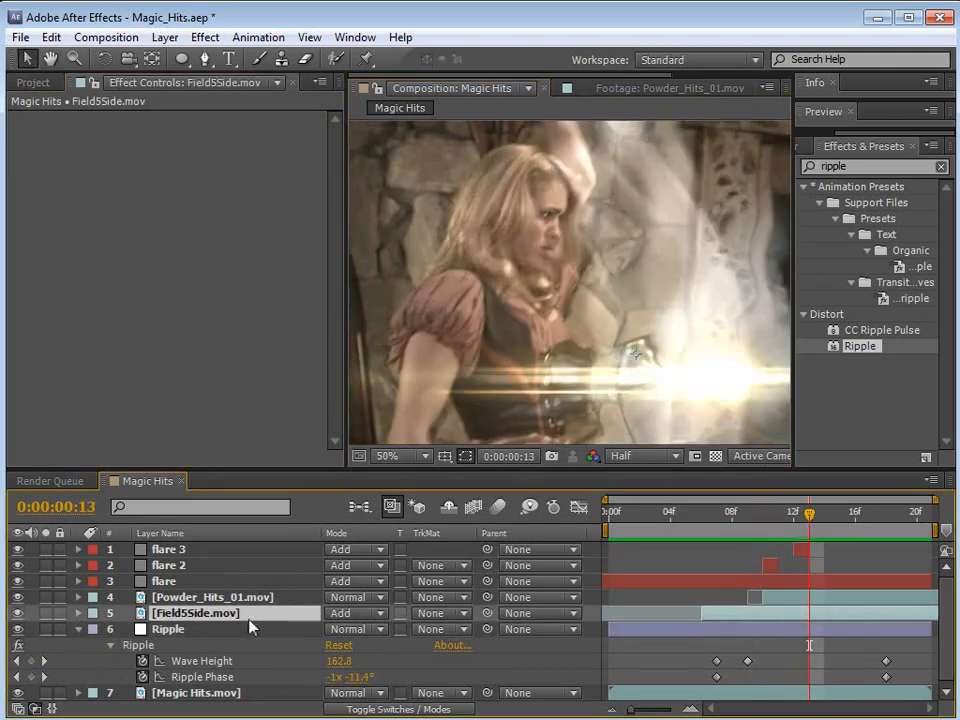
click(190, 629)
click(237, 166)
click(236, 186)
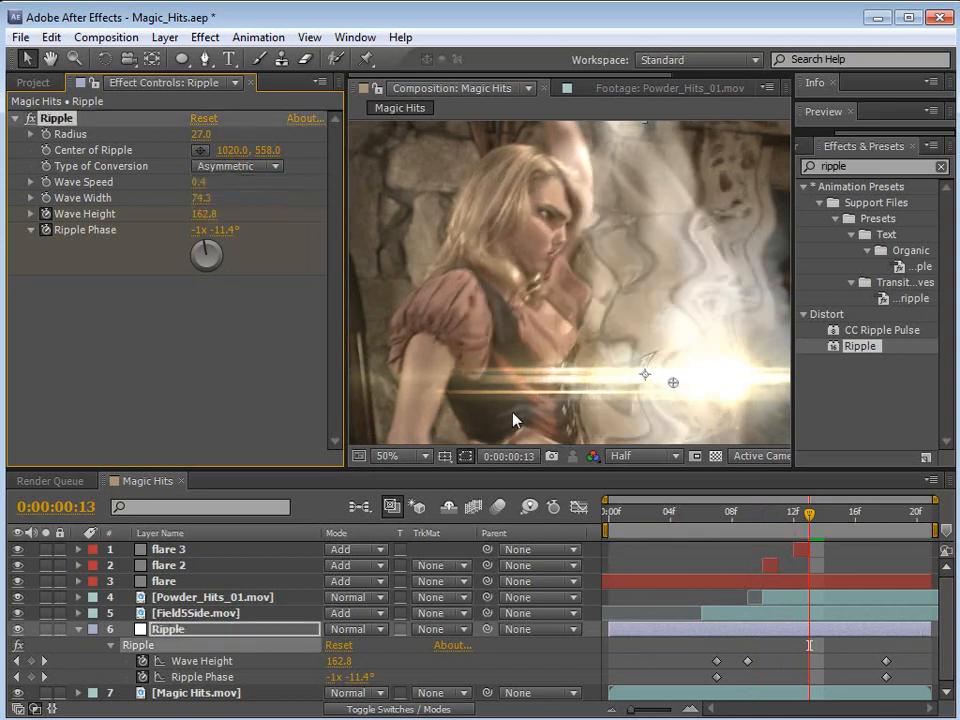
Step: Compare Symmetric against Asymmetric conversion at frame 13 and preview the Asymmetric version of the whole shot
scroll(606, 343, down, 2)
key(space)
drag(618, 338, 615, 369)
scroll(602, 308, up, 2)
click(249, 168)
click(246, 206)
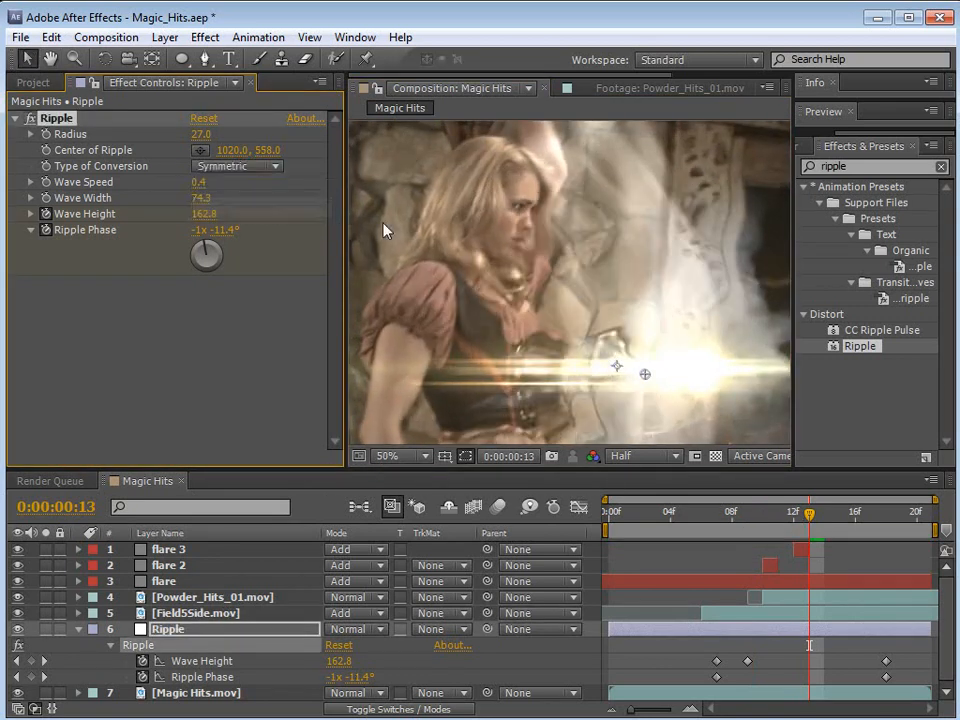
click(243, 168)
click(245, 184)
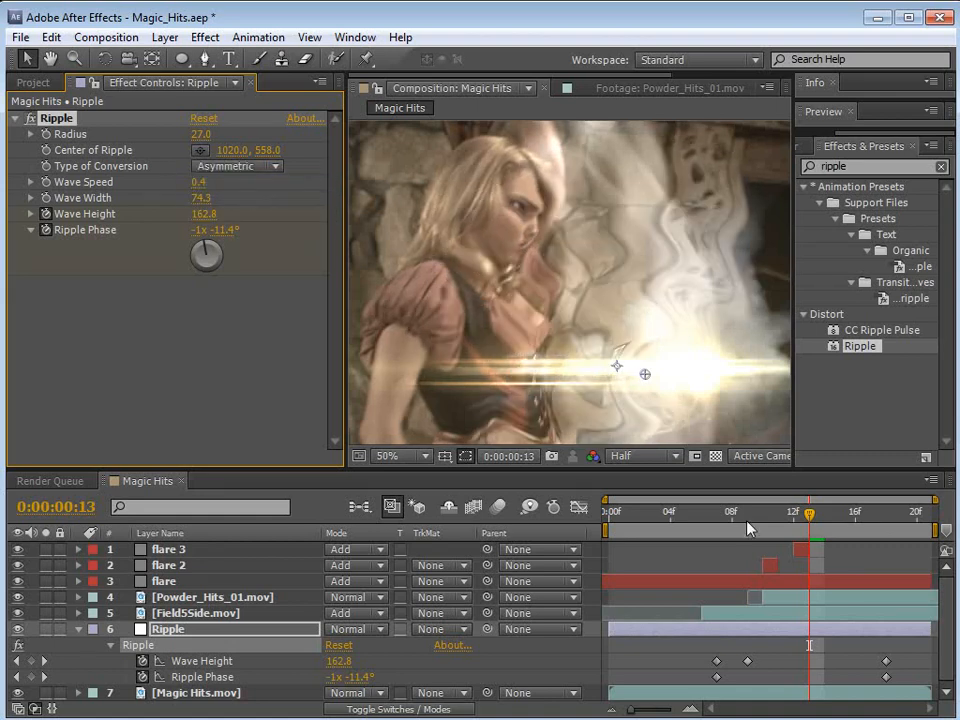
drag(819, 517, 718, 518)
scroll(615, 308, down, 2)
drag(642, 329, 615, 291)
key(KP_0)
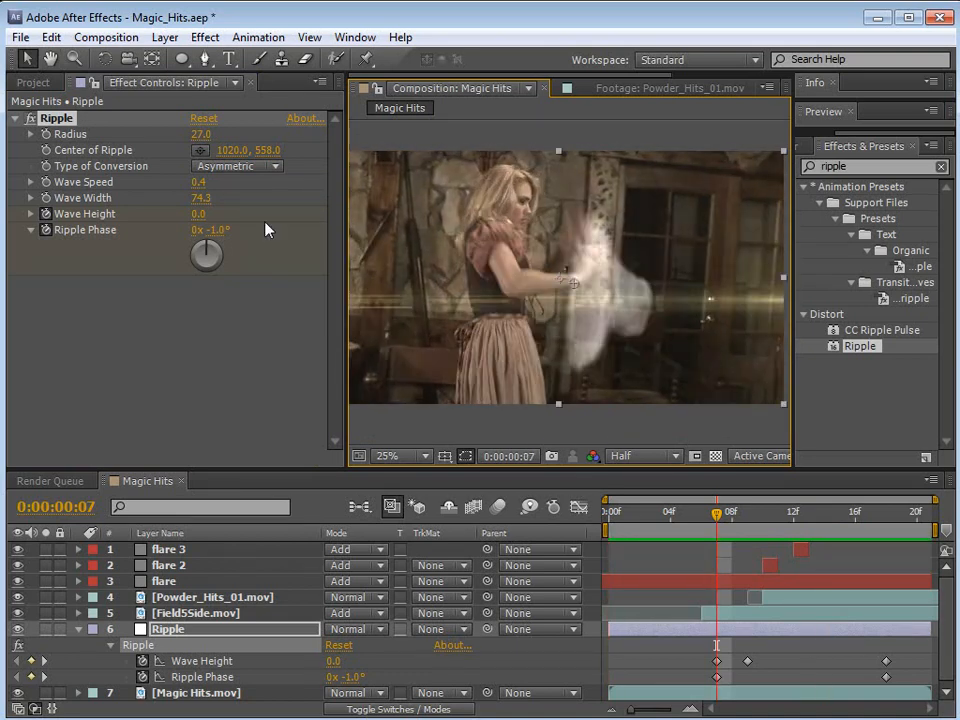
Step: Set the Ripple's conversion to Symmetric, shift the Ripple layer one frame later, and preview the timing
click(238, 166)
click(240, 208)
drag(724, 520, 755, 565)
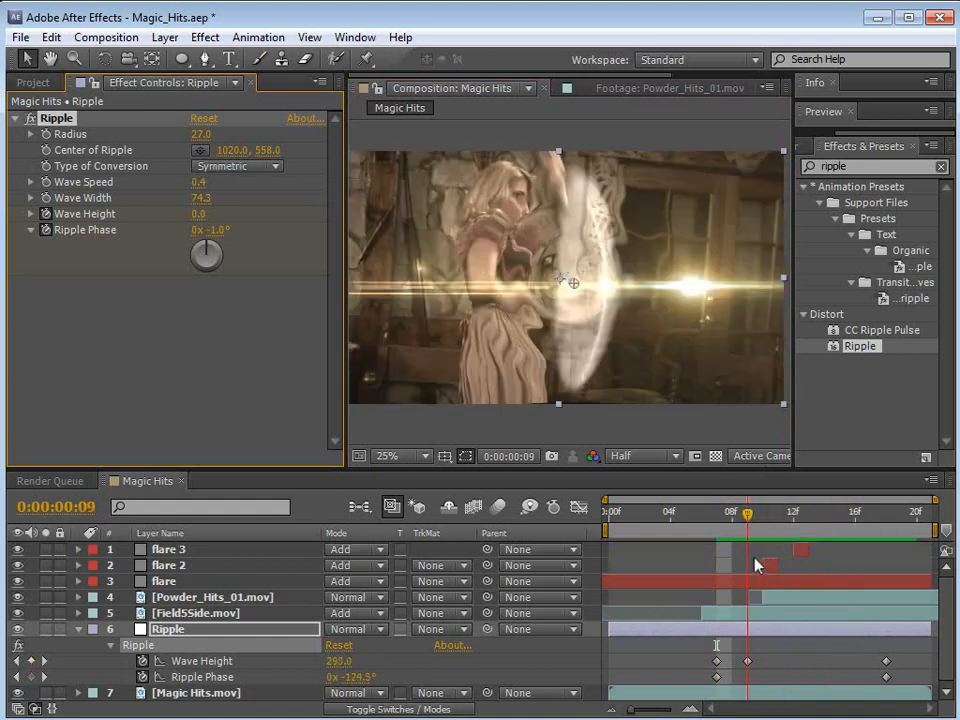
drag(768, 630, 783, 633)
drag(748, 522, 670, 520)
key(space)
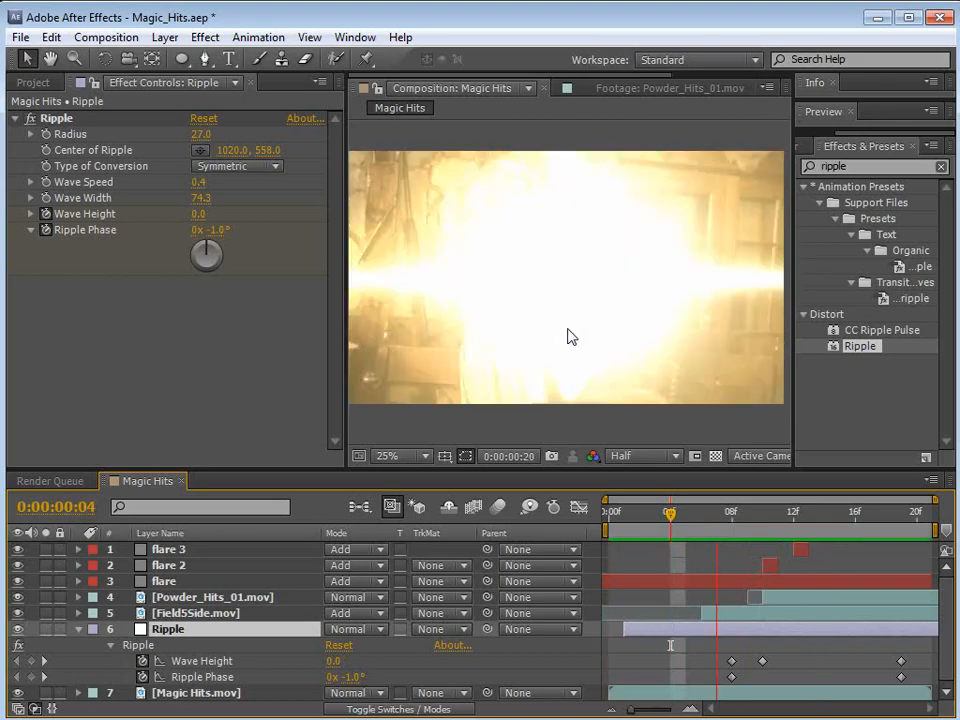
key(space)
Step: At frame 15, apply Curves to the Powder_Hits_01.mov layer and lower the Blue channel's midtones to warm the powder
drag(726, 533, 838, 546)
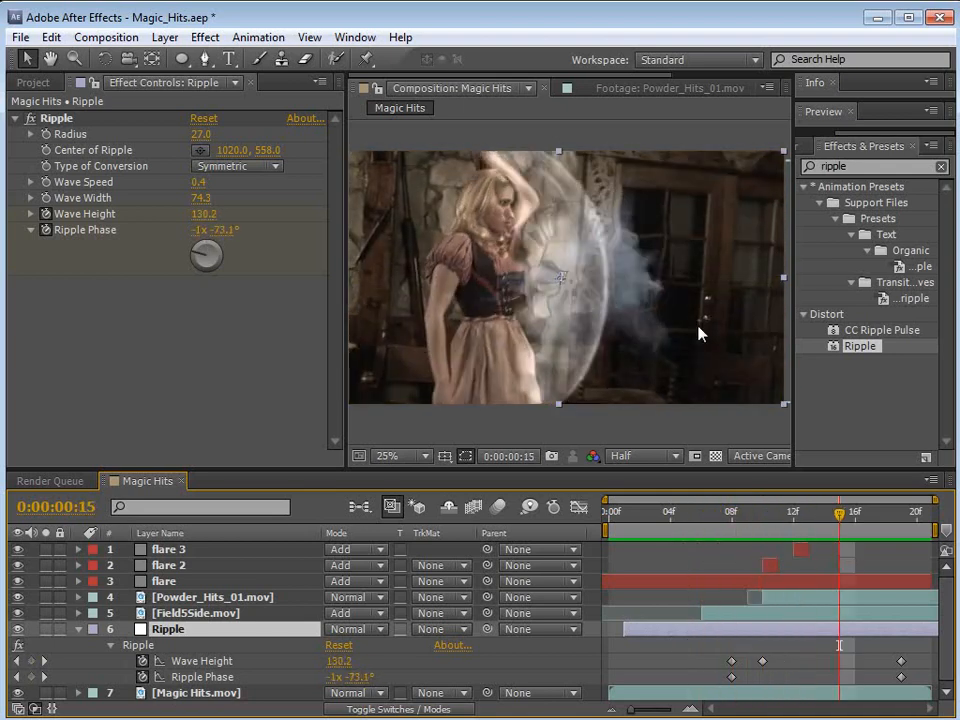
click(206, 598)
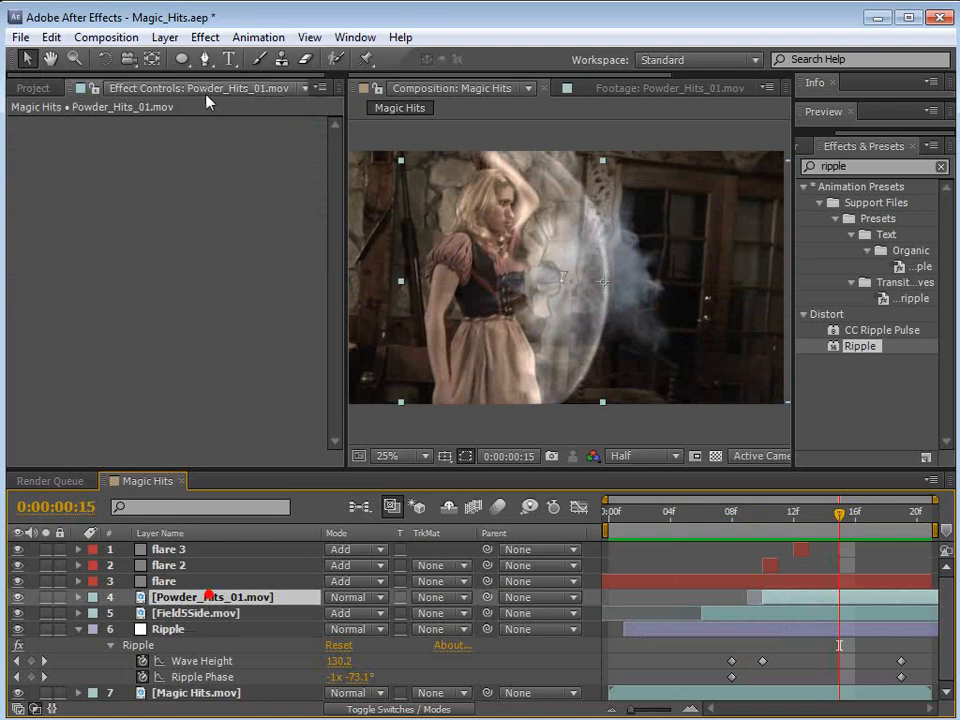
click(208, 44)
mouse_move(230, 210)
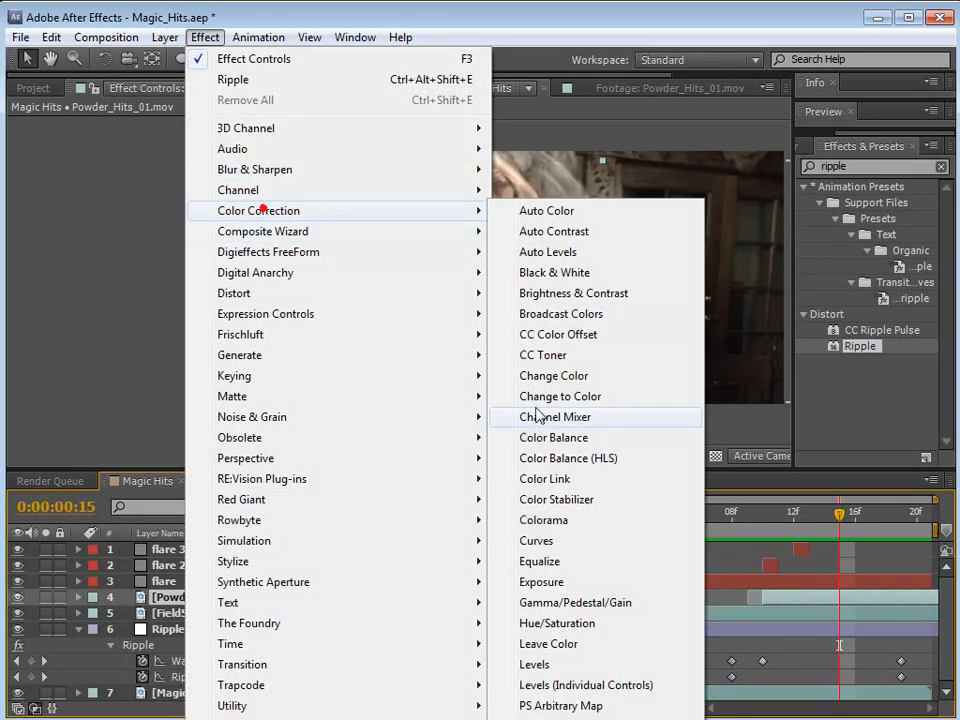
click(544, 540)
click(224, 146)
click(215, 180)
drag(128, 254, 155, 265)
click(224, 140)
click(224, 223)
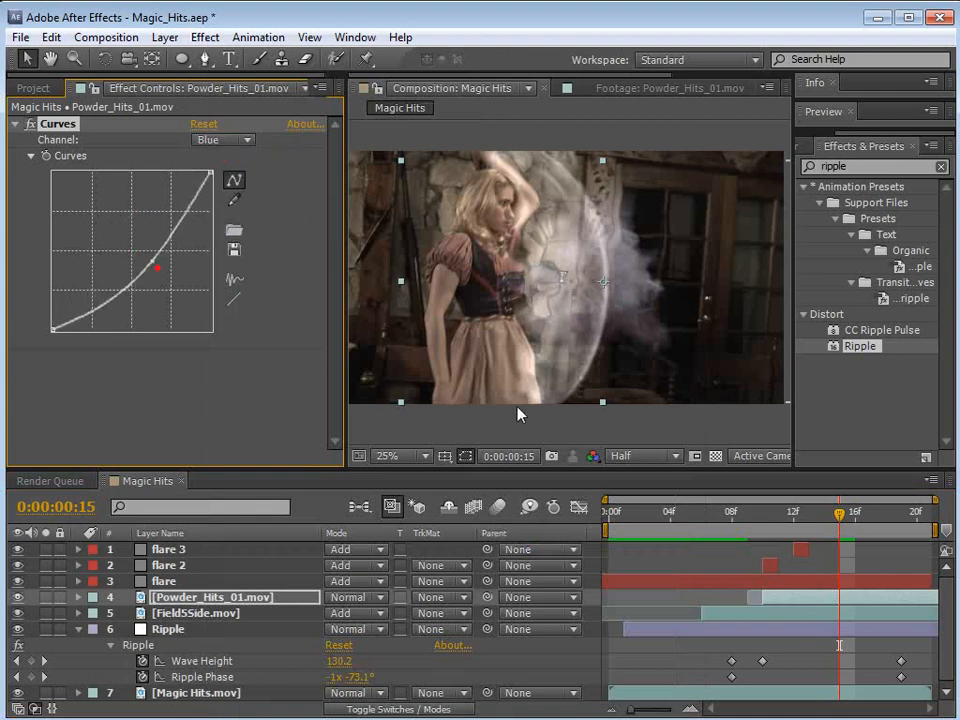
Step: Apply Tint to the powder layer and map white to a light red
click(205, 37)
mouse_move(260, 210)
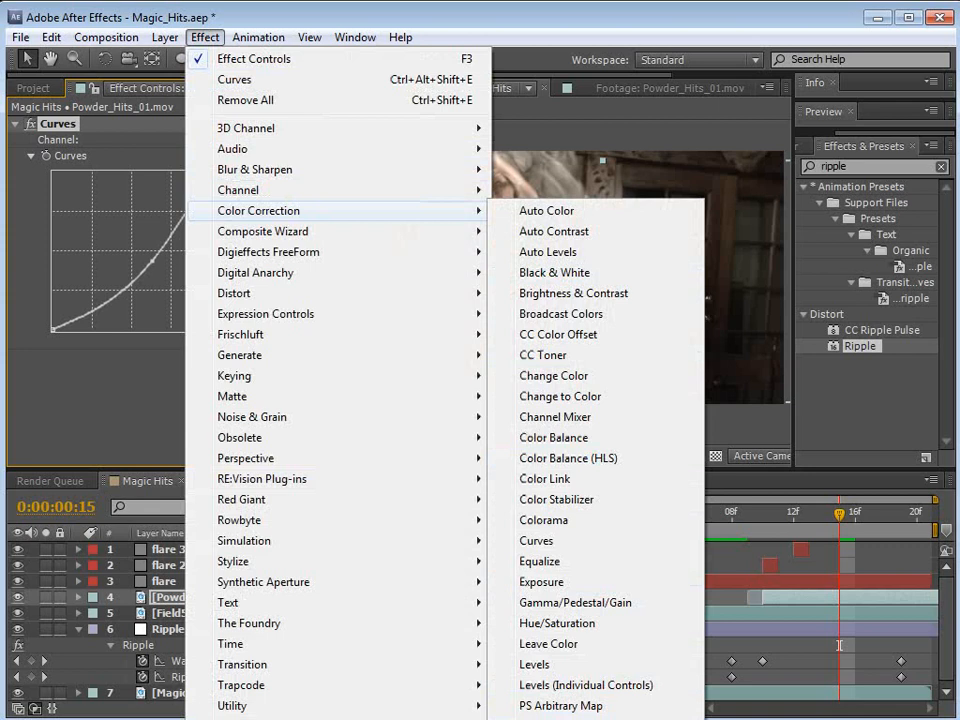
click(540, 719)
click(199, 388)
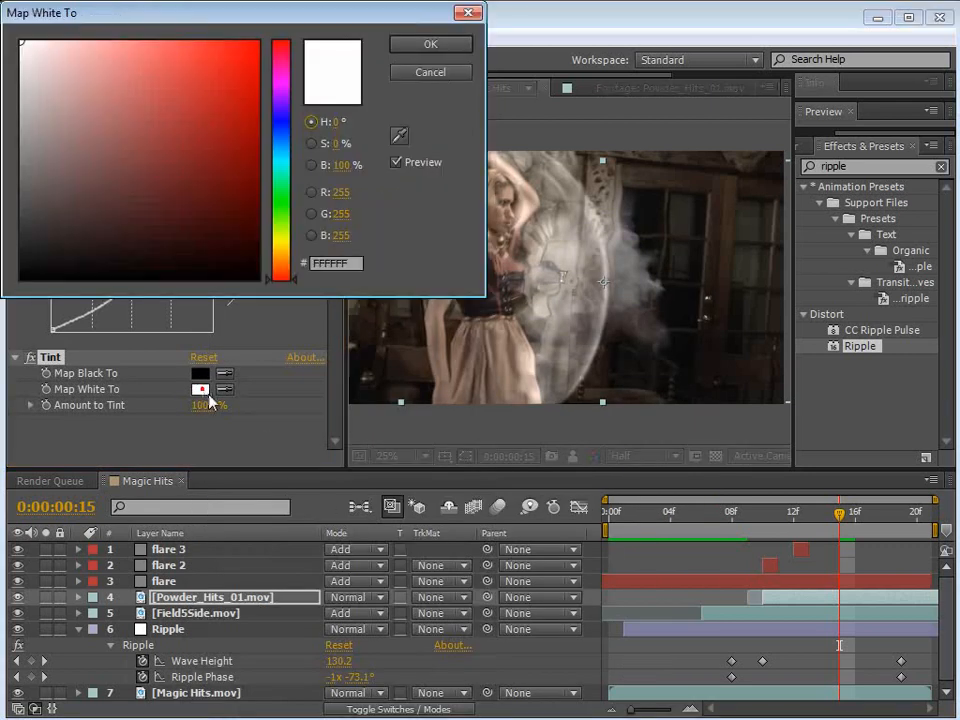
click(160, 34)
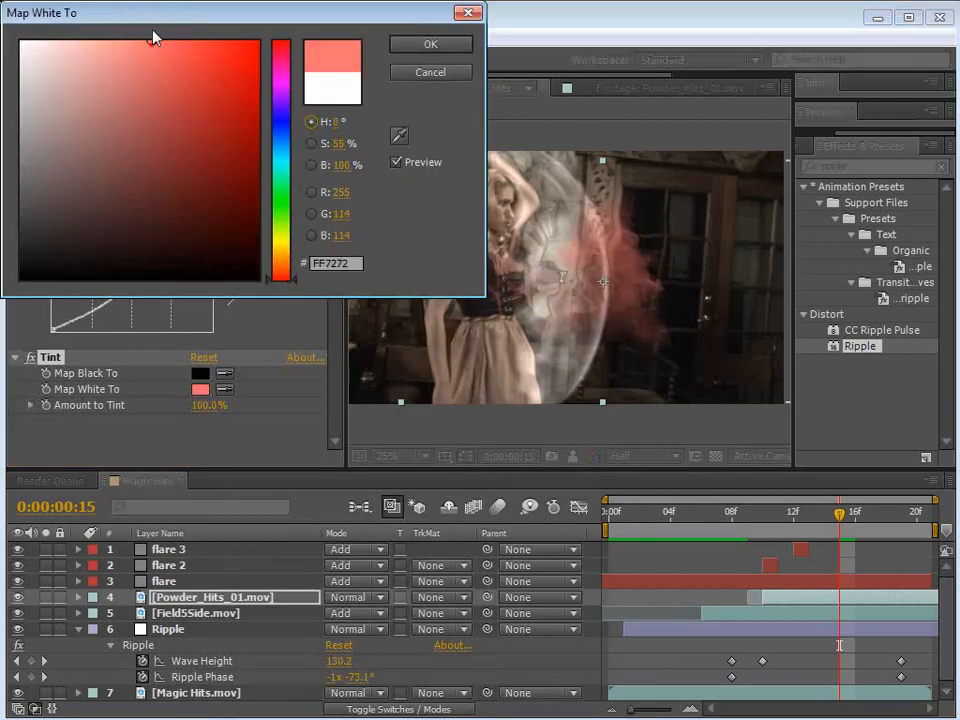
click(133, 41)
click(431, 45)
Step: Set the Powder_Hits_01.mov layer's blending mode to Add and reorder its effects so Curves comes after Tint
click(355, 597)
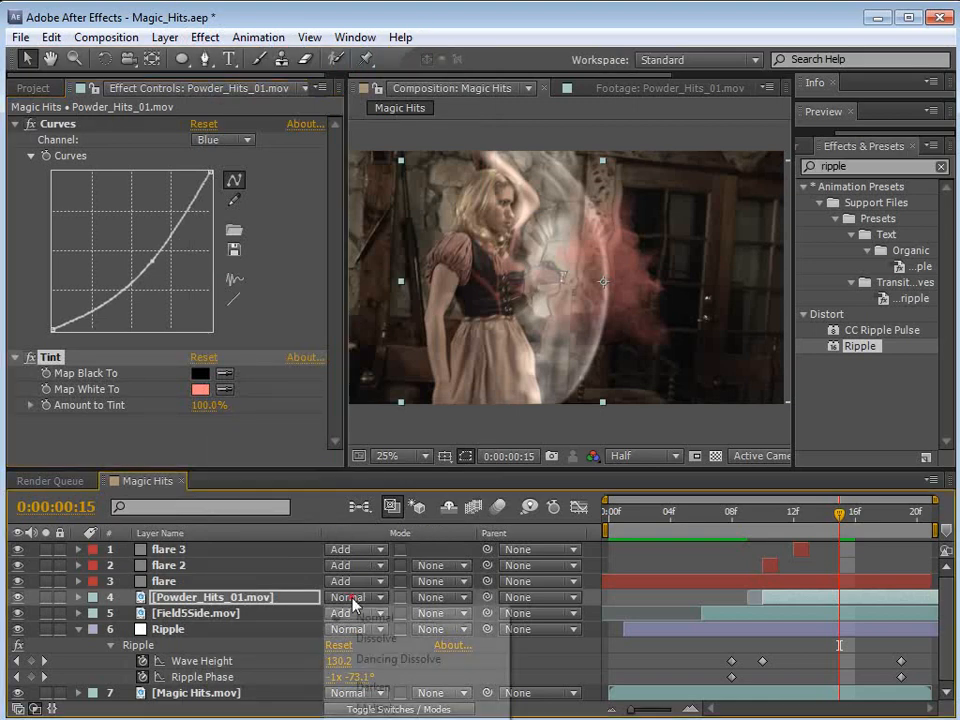
click(366, 718)
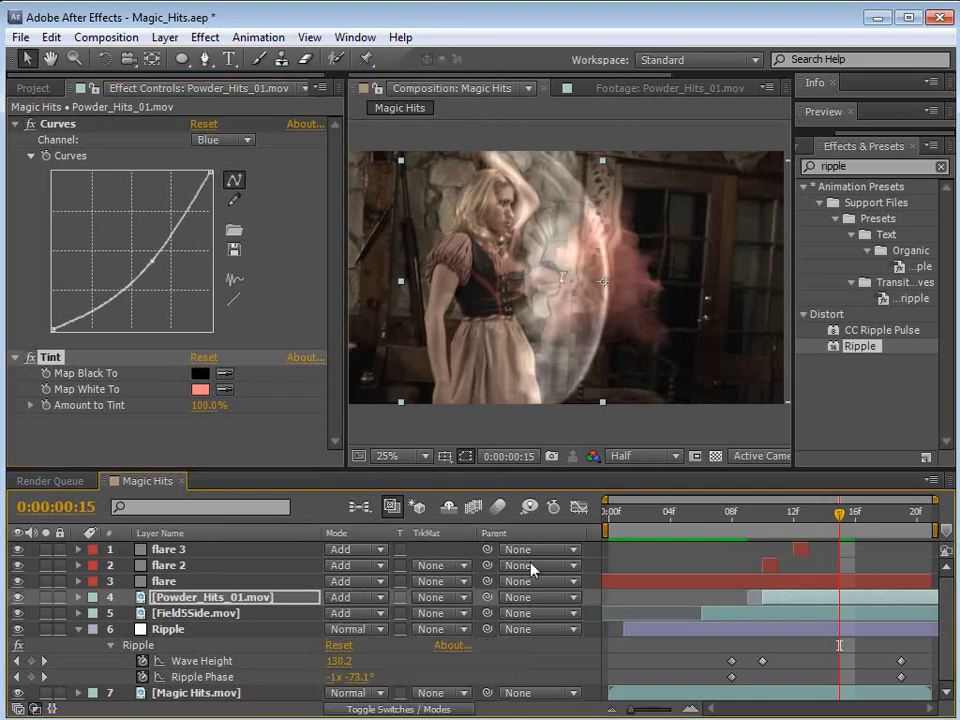
drag(816, 524, 840, 539)
drag(49, 124, 88, 418)
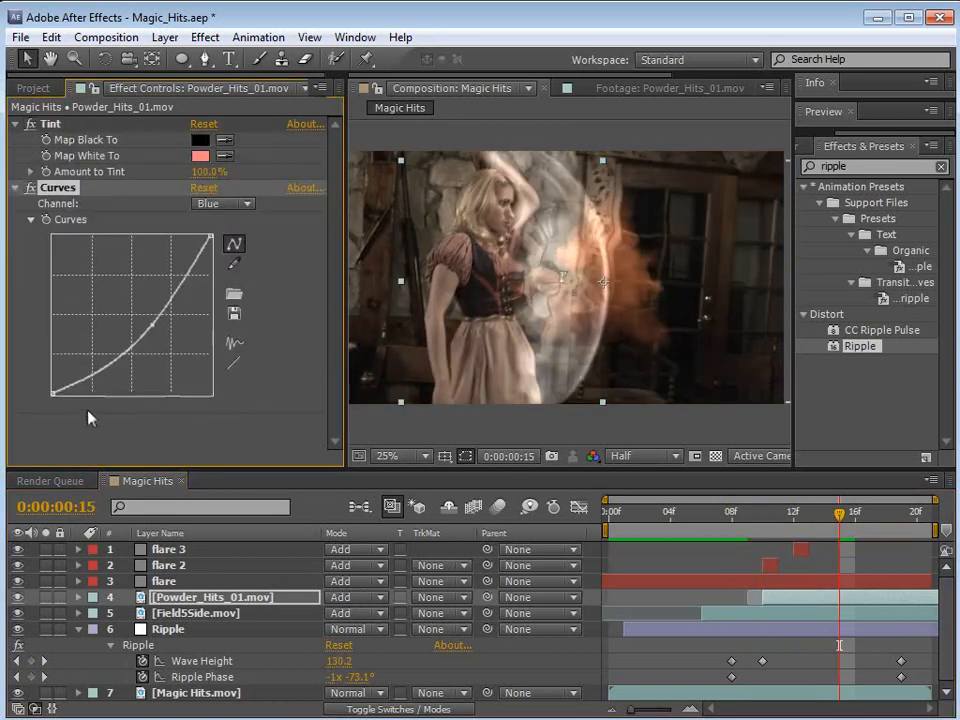
Step: Lower the midtones of the powder's RGB curve and preview the composite
click(222, 203)
click(232, 221)
drag(128, 317, 150, 323)
key(KP_0)
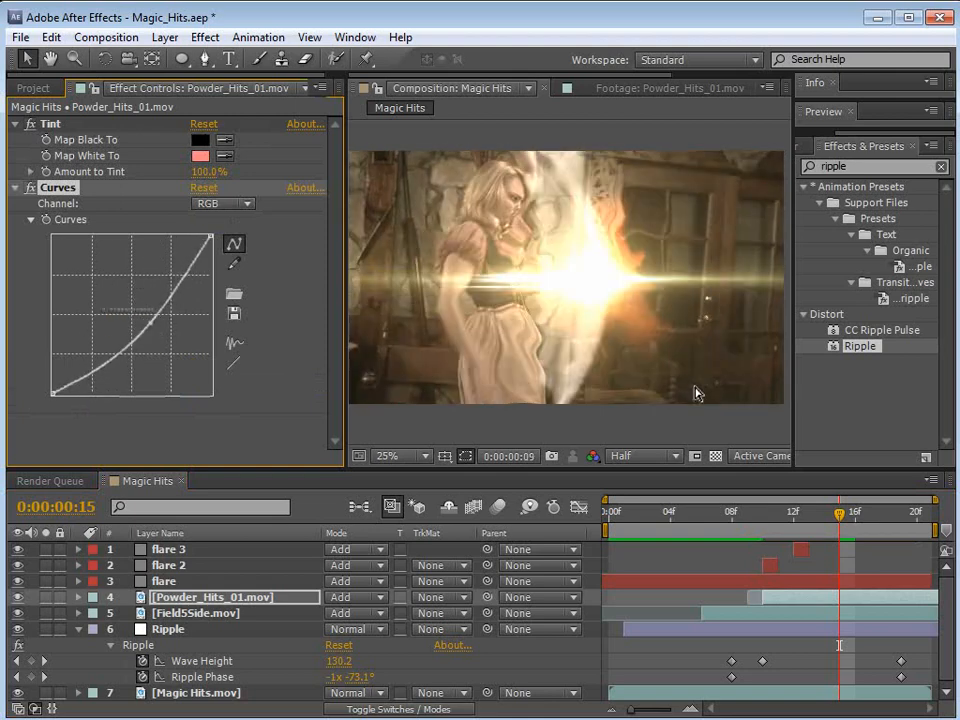
Step: Raise the midtones of the powder's RGB curve until the curve is nearly straight and preview the composite
key(space)
drag(148, 328, 134, 317)
key(KP_0)
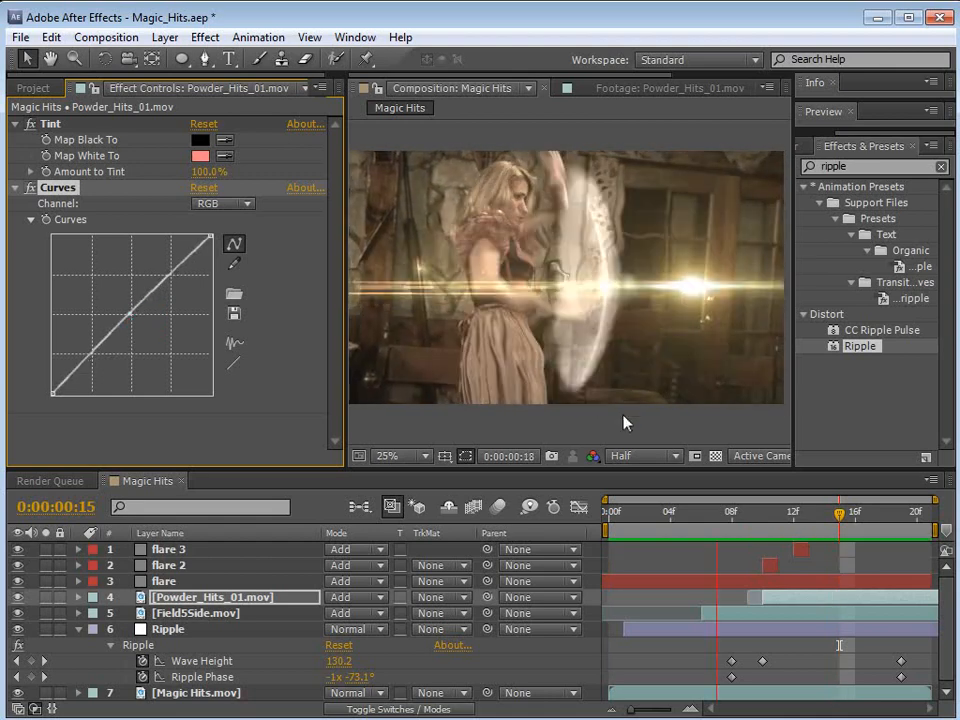
Step: Duplicate the Powder_Hits_01.mov layer, enlarge the copy to about 448.4, 477.1% and shift it slightly up and to the right
click(190, 599)
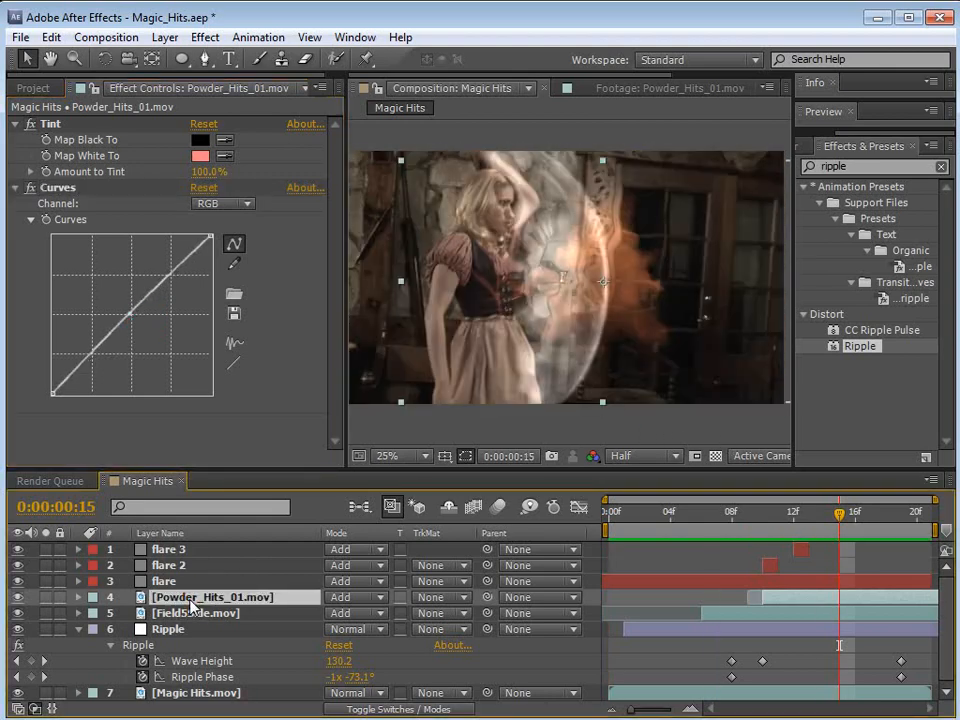
key(ctrl+d)
key(s)
drag(365, 612, 690, 598)
drag(617, 277, 639, 263)
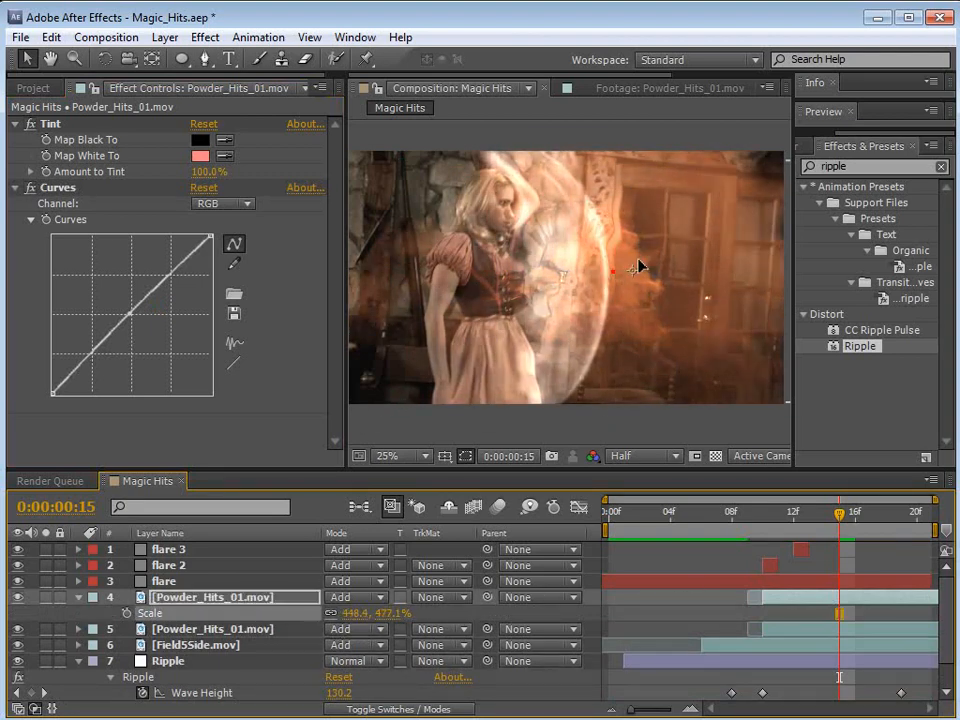
Step: Lower the upper powder layer's opacity to 62% and reduce its scale to about 388.3, 413.1%
key(t)
drag(339, 616, 303, 615)
key(KP_0)
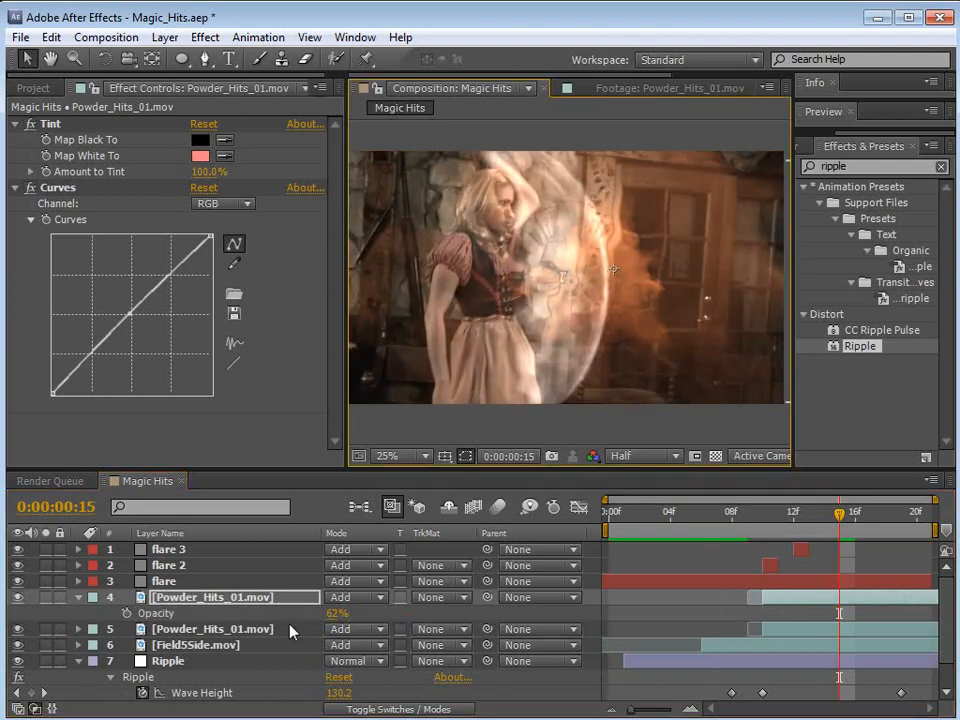
drag(390, 620, 345, 620)
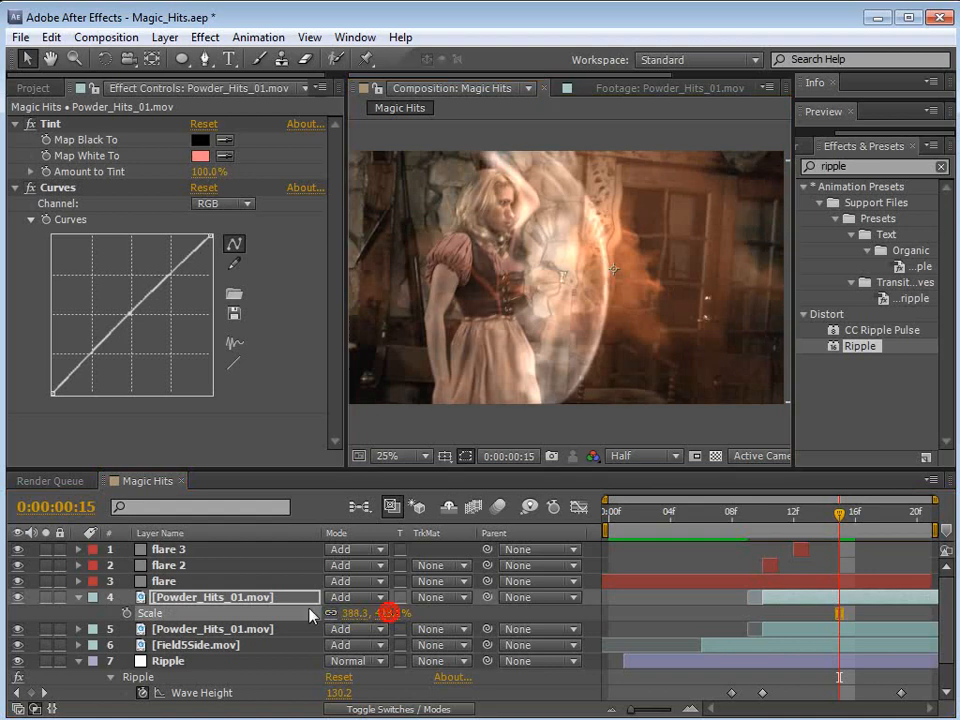
Step: Nudge the original, smaller powder layer slightly to the right and preview the animation
click(213, 629)
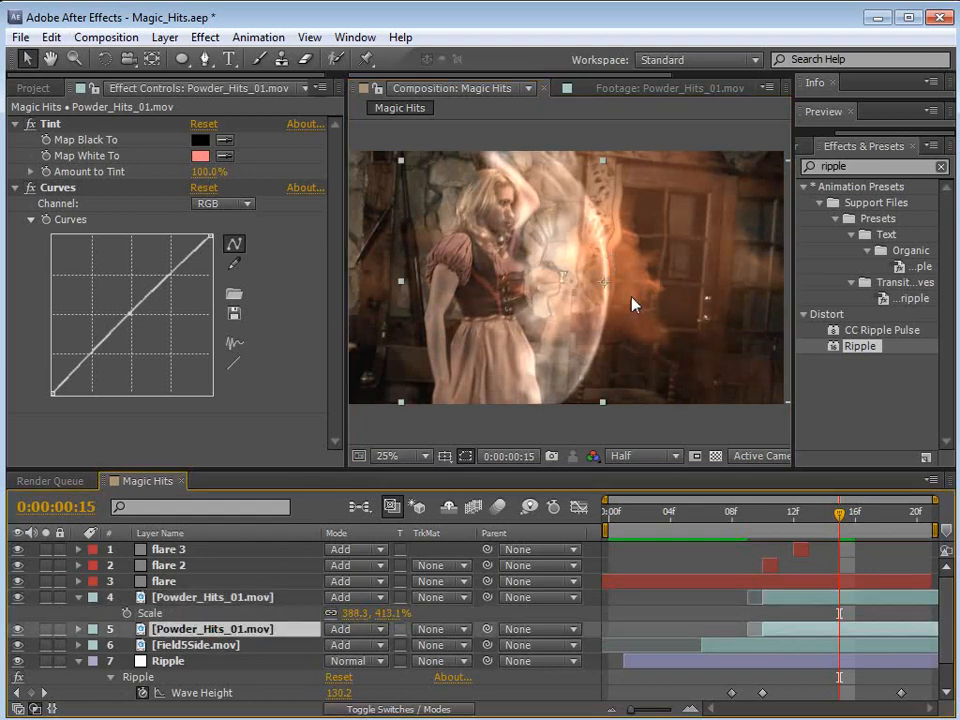
key(KP_0)
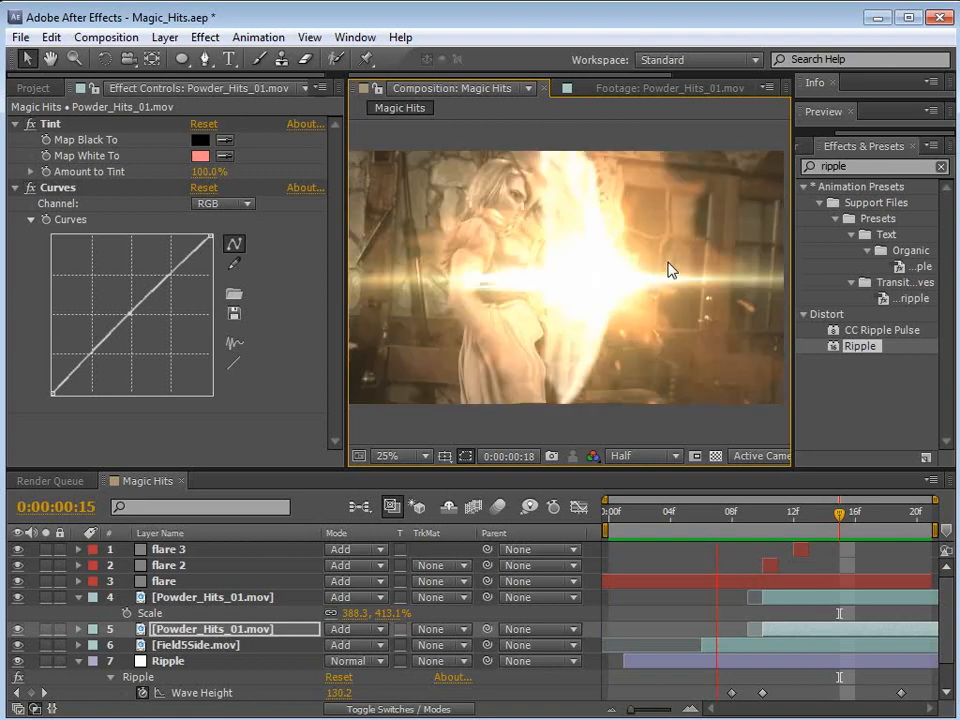
key(space)
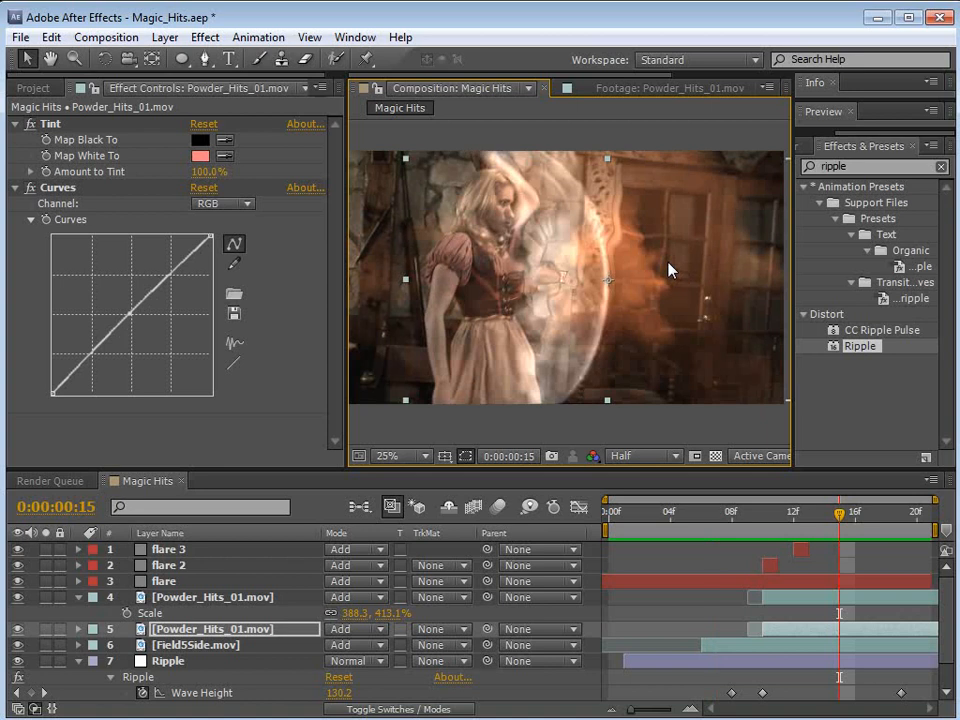
Step: Collapse the properties of all layers in the timeline and deselect the layers
click(212, 597)
key(ctrl+a)
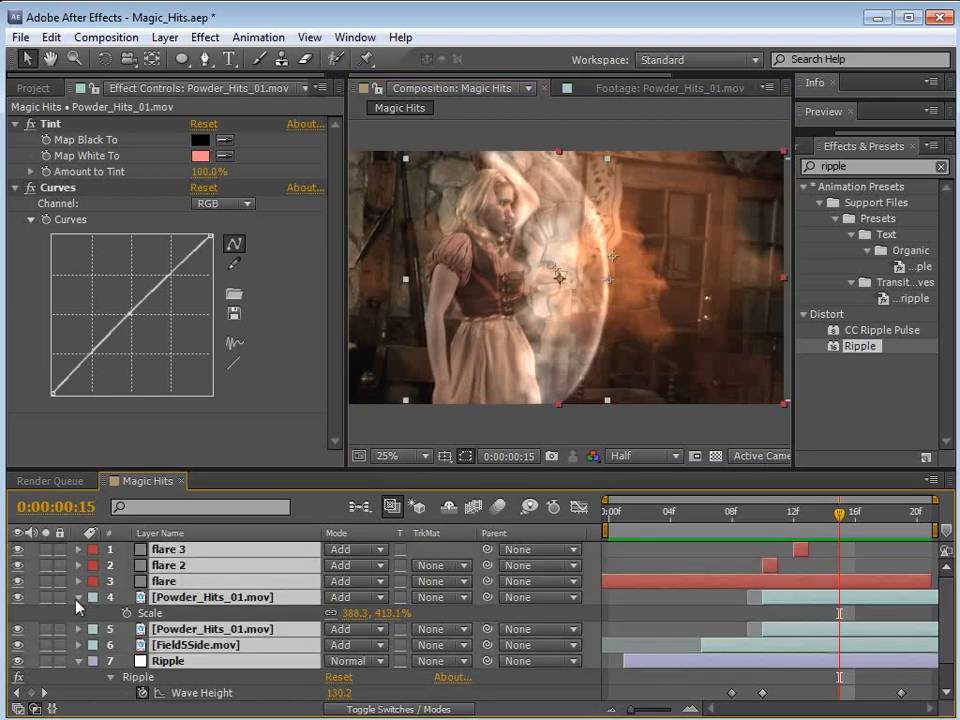
click(77, 598)
click(672, 698)
Step: Scrub the composite from the start through the impact to frame 18 and look over the project's footage items
drag(772, 520, 748, 527)
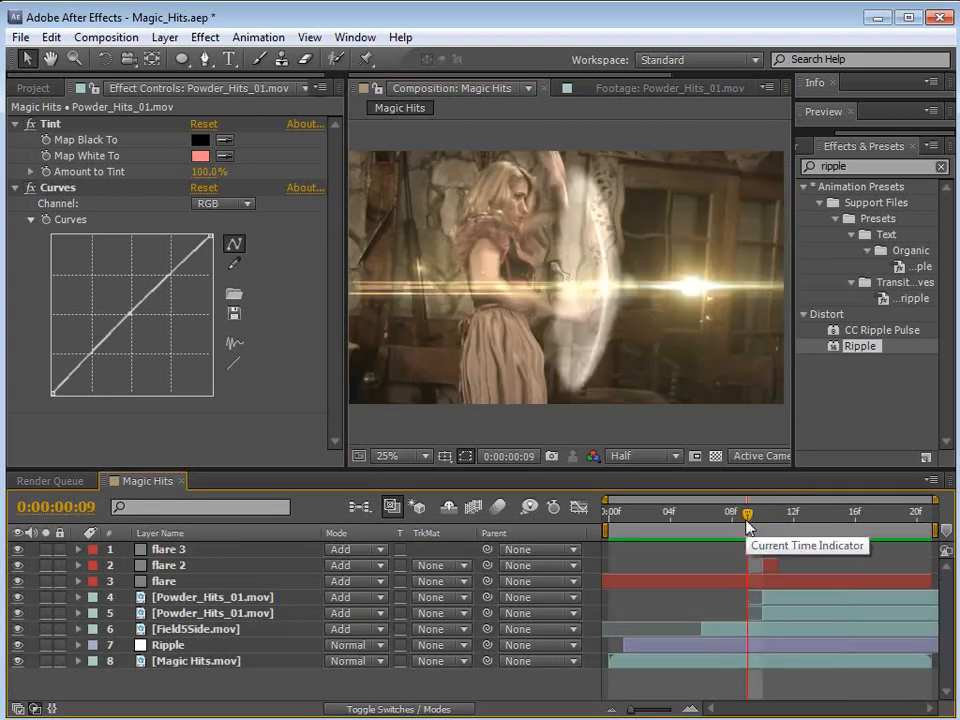
drag(748, 527, 505, 581)
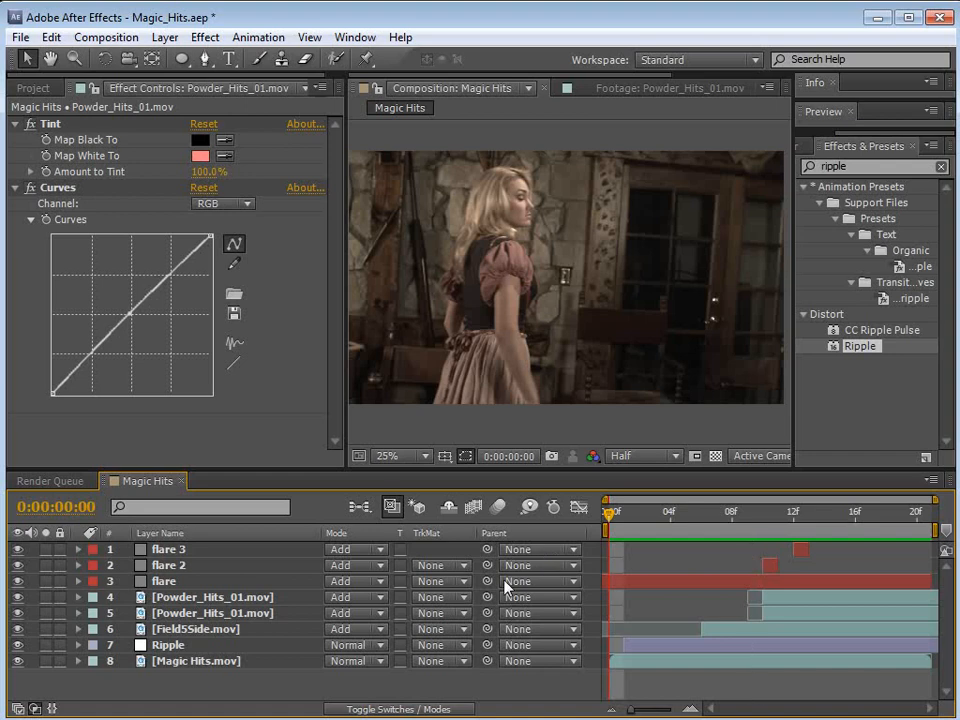
click(32, 88)
click(90, 360)
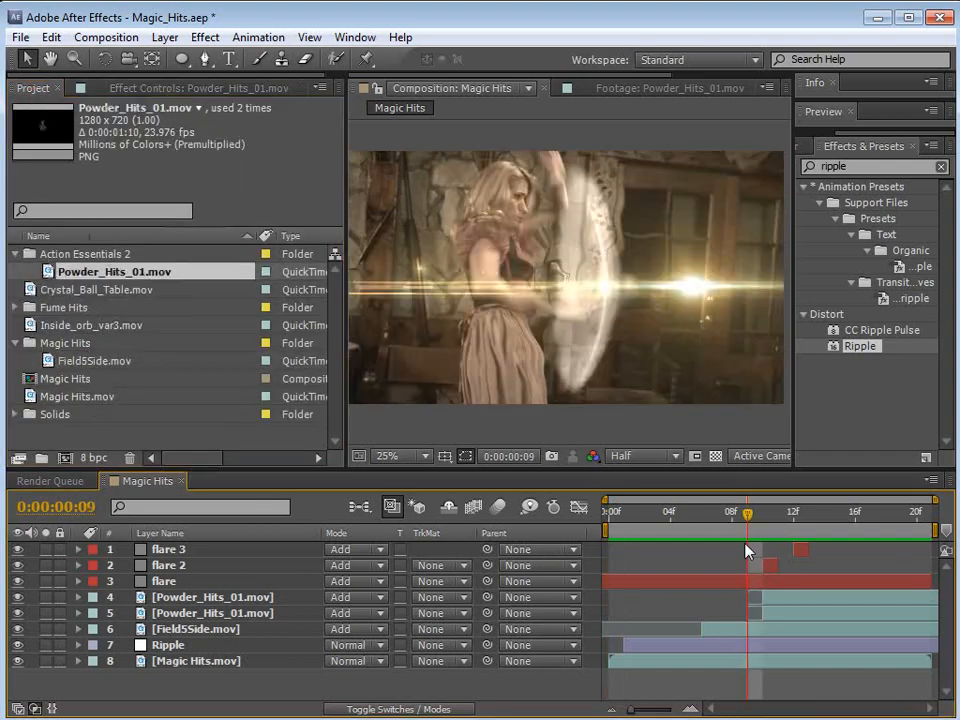
drag(722, 512, 885, 580)
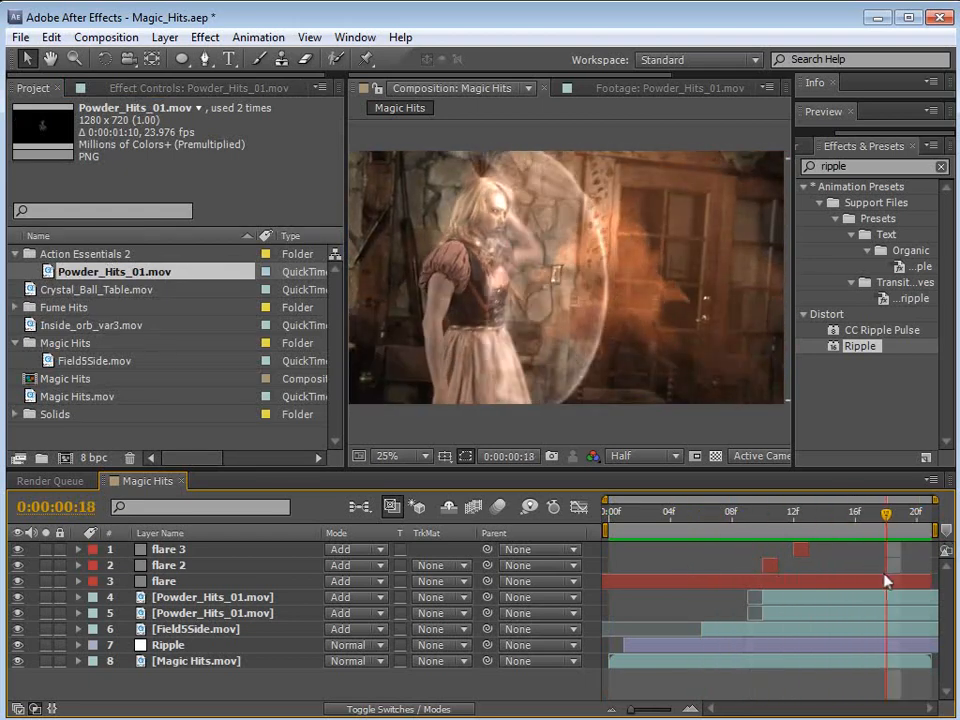
Step: Switch to Windows Explorer, browse the 01. Atmospheres folder of Action_Essentials_720p and open Atmosphere_02.mov for viewing
key(alt+Tab)
click(500, 170)
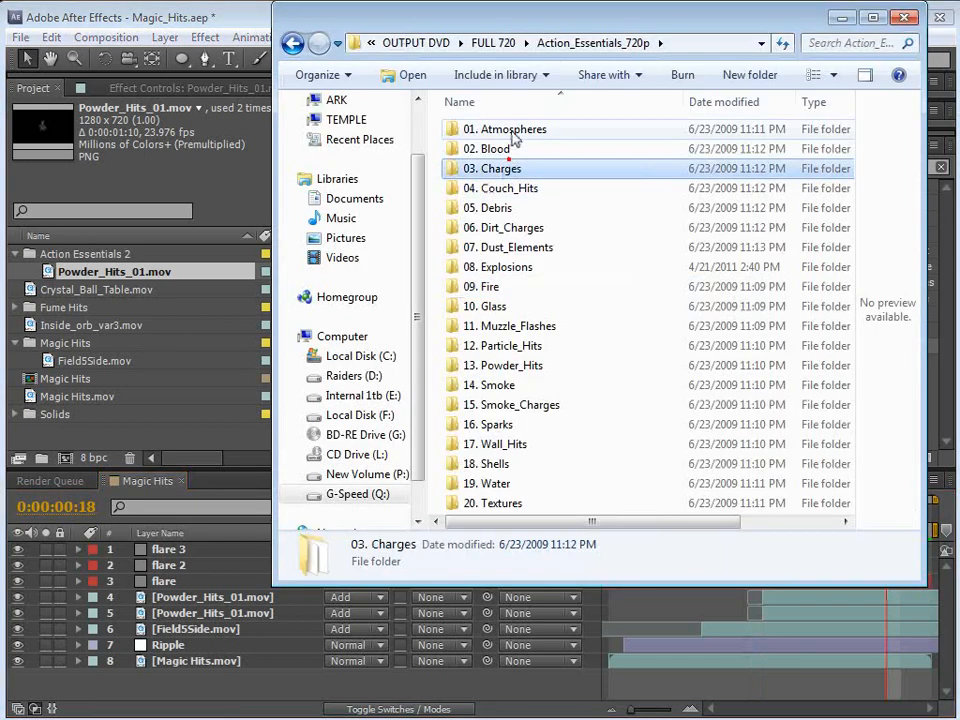
click(511, 130)
double_click(505, 130)
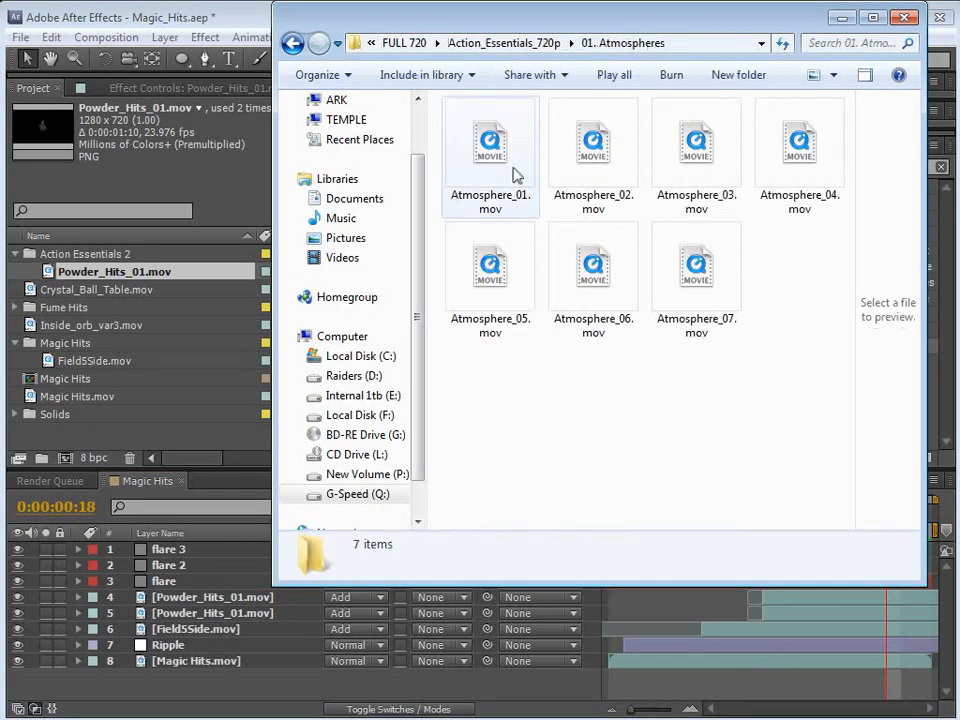
click(591, 160)
double_click(591, 160)
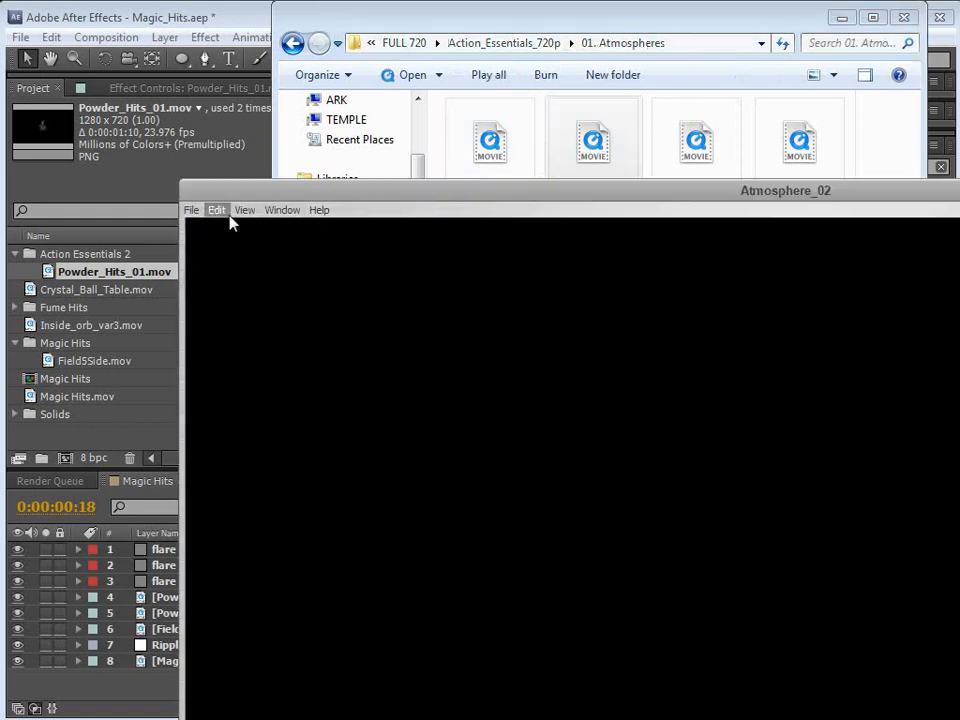
Step: Leave the atmosphere clip and examine the magic hit shot in the Demon Cam reference video
click(138, 78)
click(158, 110)
drag(158, 437, 453, 447)
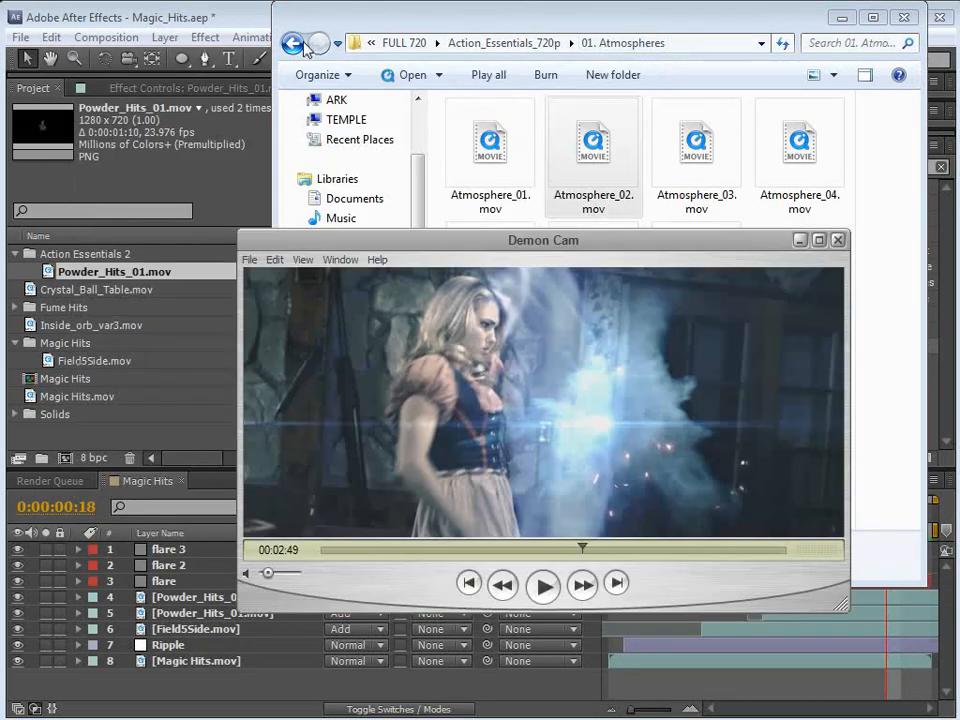
Step: Import Torch_Windy_01.mov from the 09. Fire folder of Action_Essentials_720p into the After Effects project
click(300, 45)
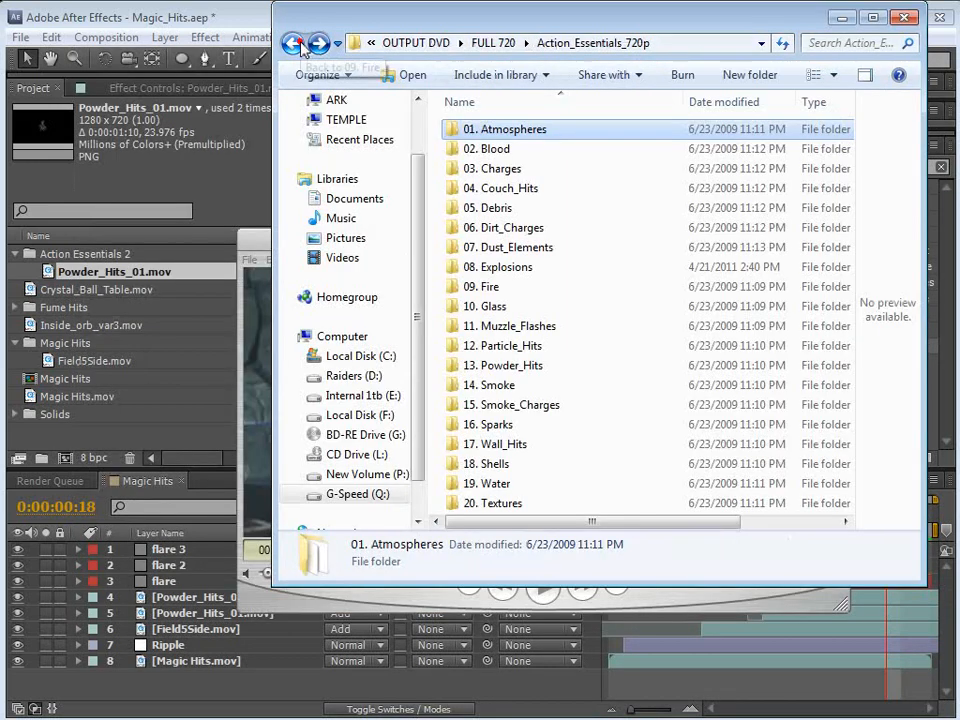
double_click(489, 287)
click(625, 290)
scroll(845, 390, down, 3)
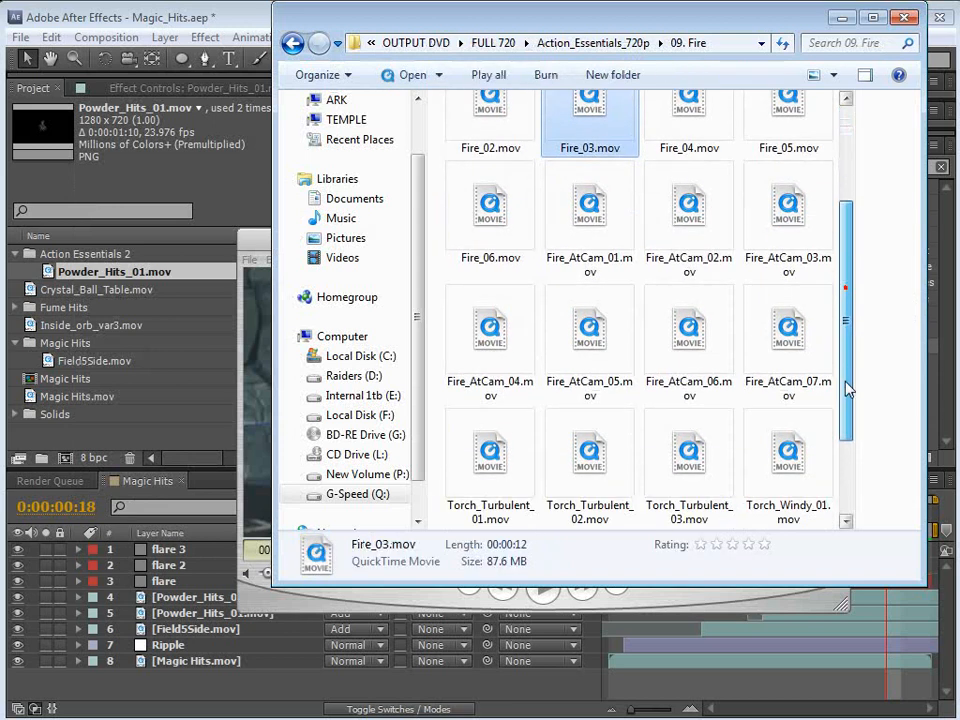
scroll(845, 390, down, 2)
click(722, 480)
click(760, 370)
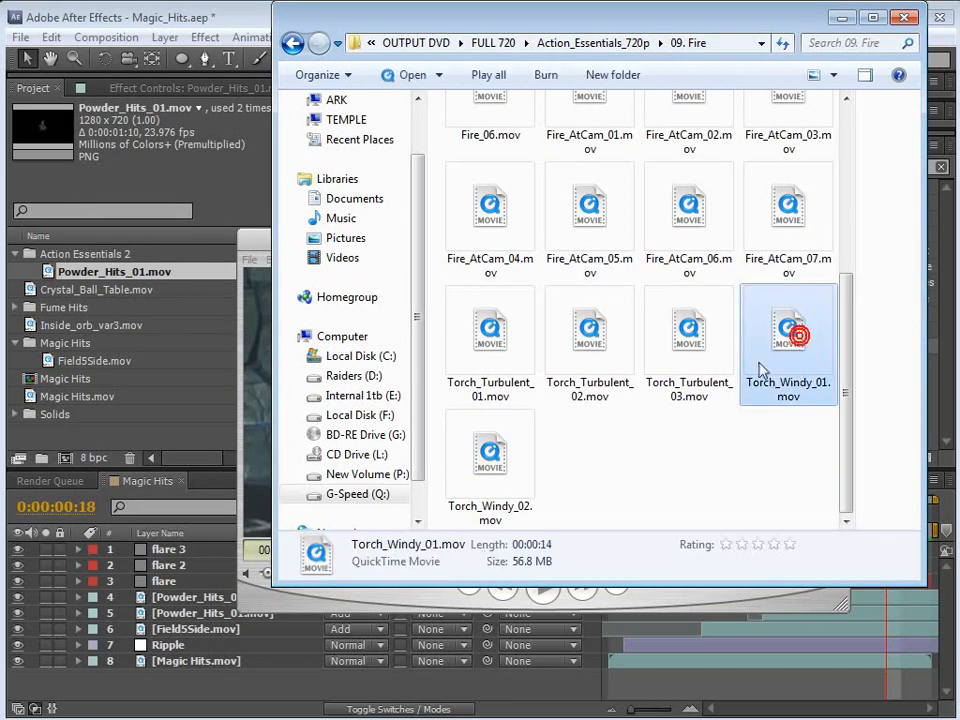
drag(790, 315, 115, 445)
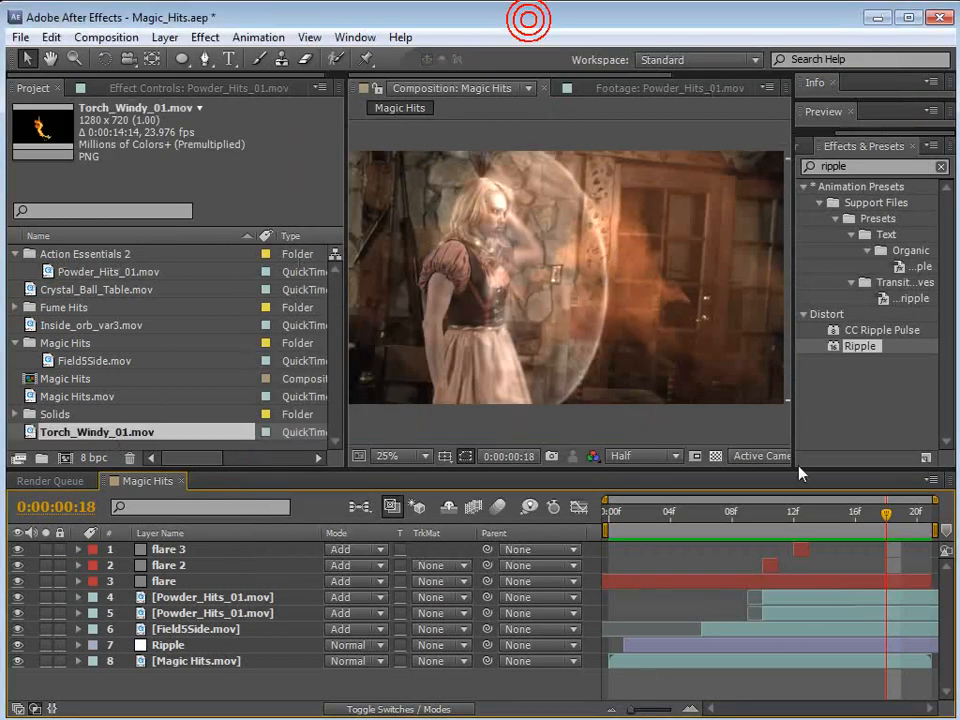
Step: After checking the torch shot in the Demon Cam video, place Torch_Windy_01.mov directly above the Magic Hits.mov layer and solo both
key(alt+Tab)
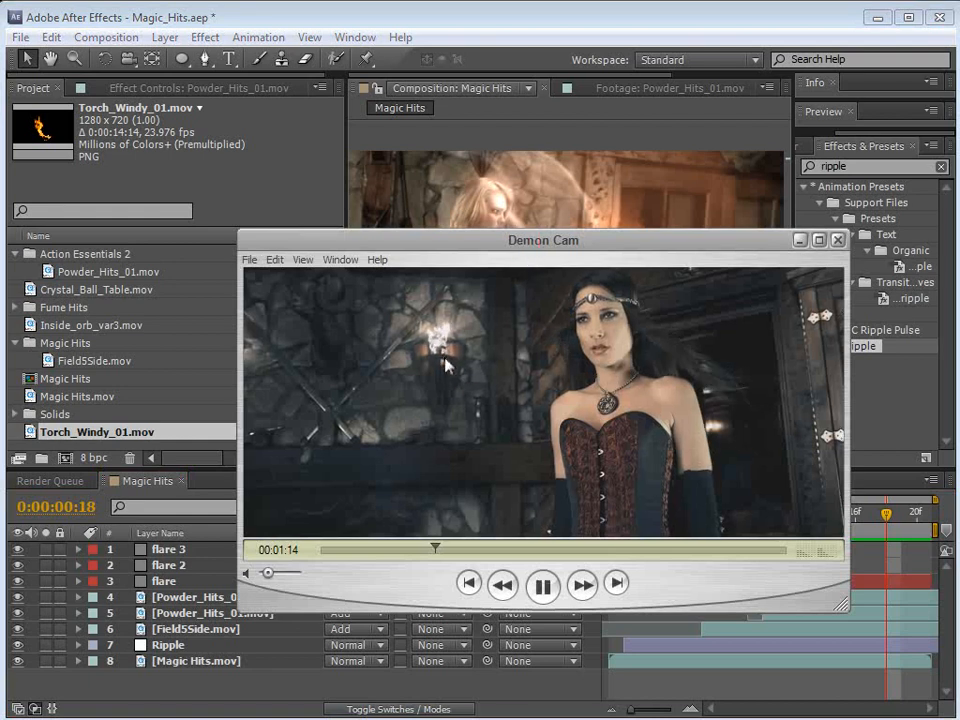
click(459, 19)
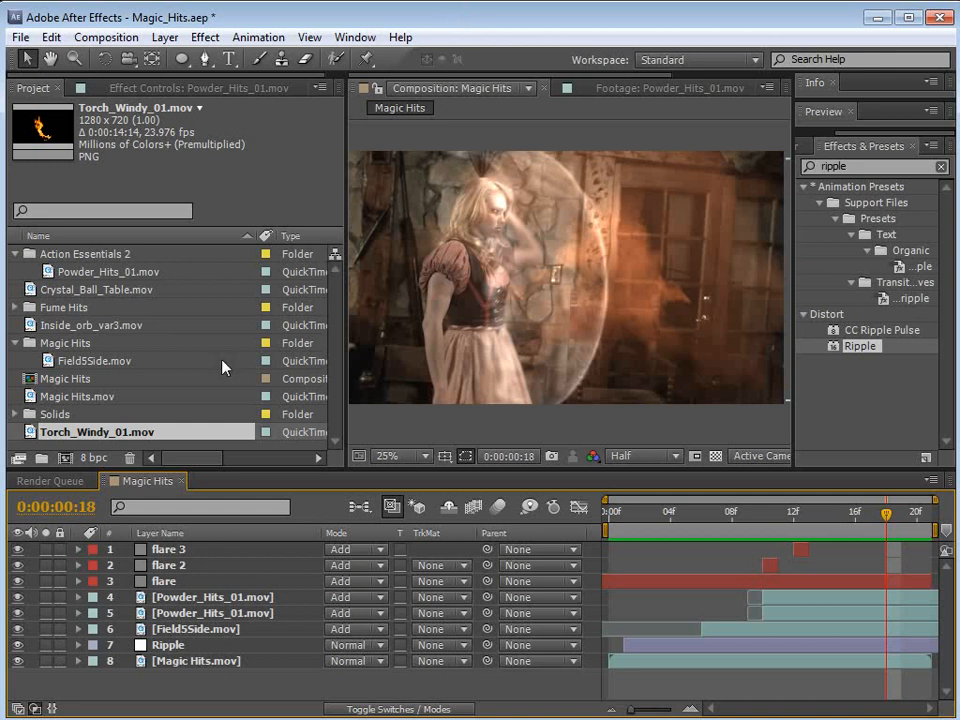
drag(92, 440, 180, 656)
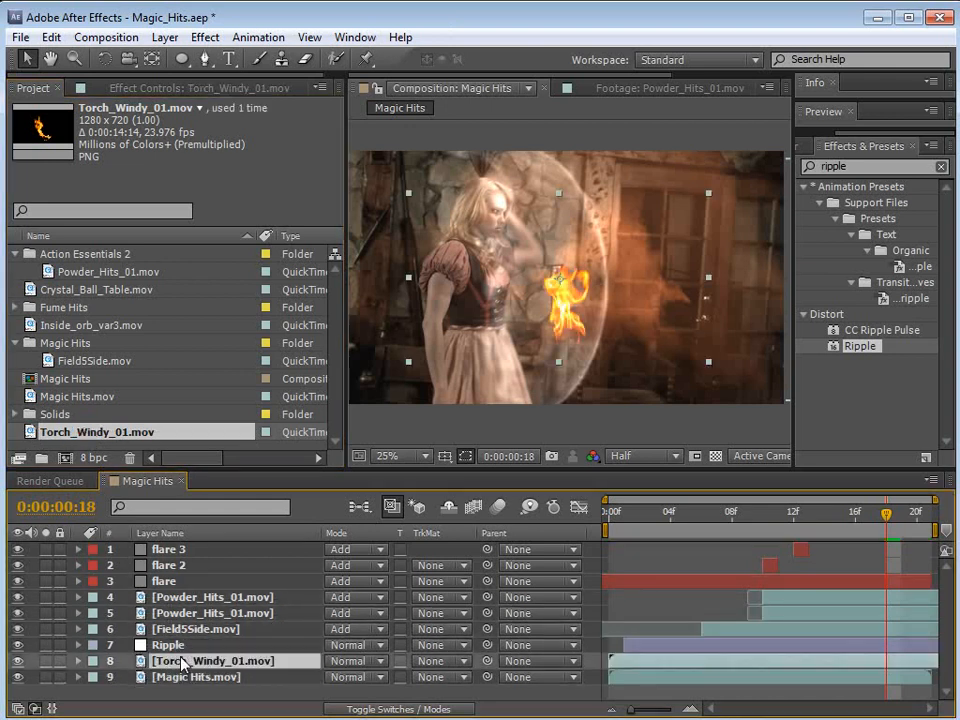
click(45, 677)
click(45, 661)
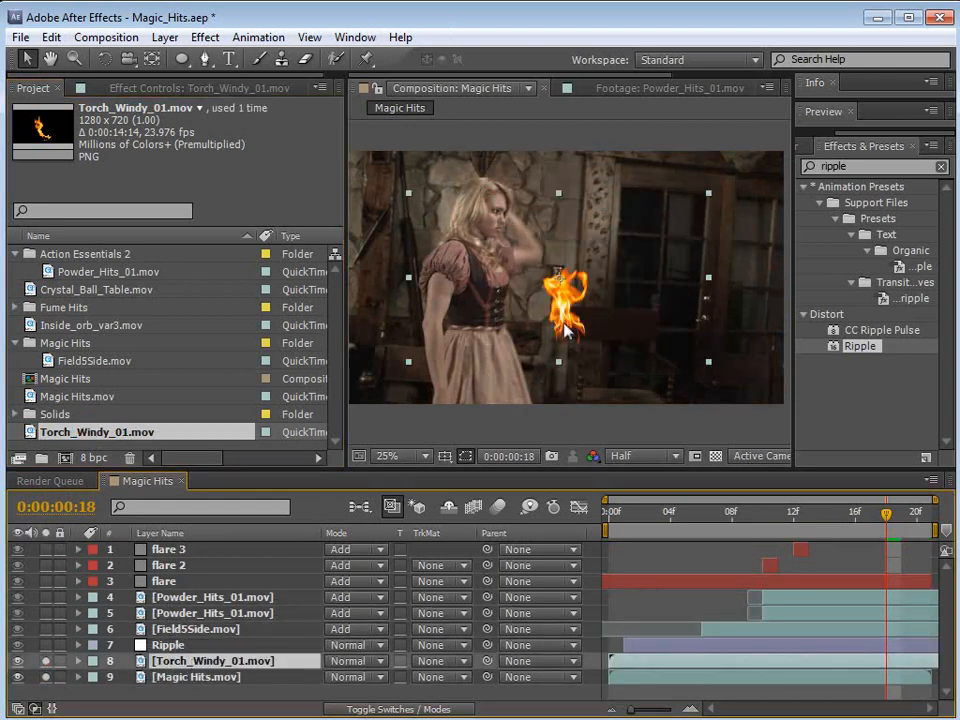
Step: Move the torch flame onto the woman's head and apply Tint to it with the amount at 39%
drag(565, 316, 488, 203)
key(s)
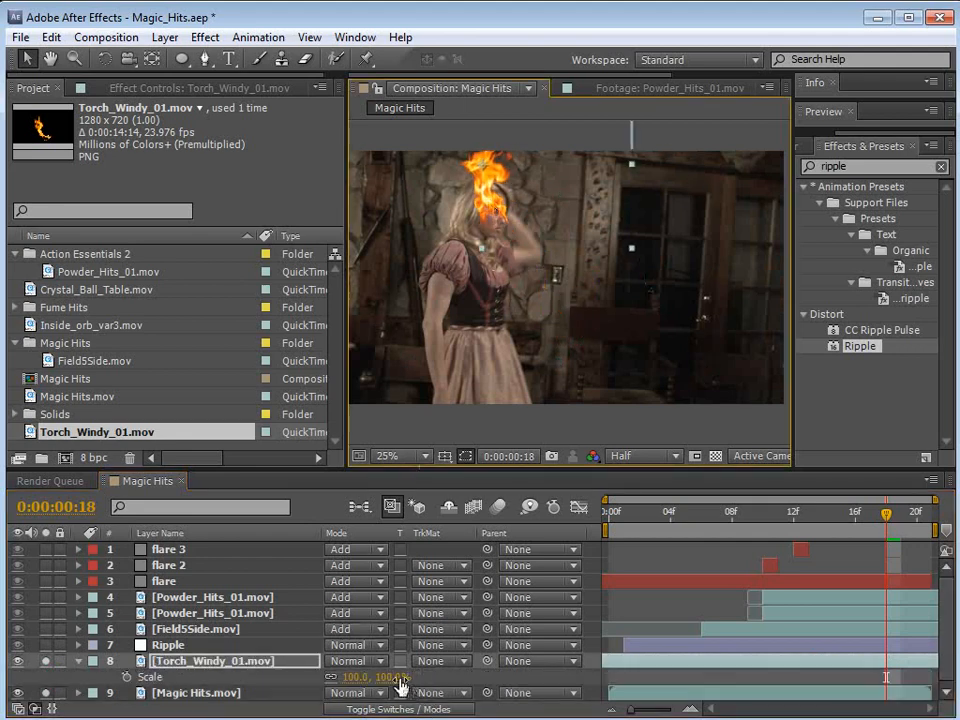
click(205, 37)
mouse_move(300, 210)
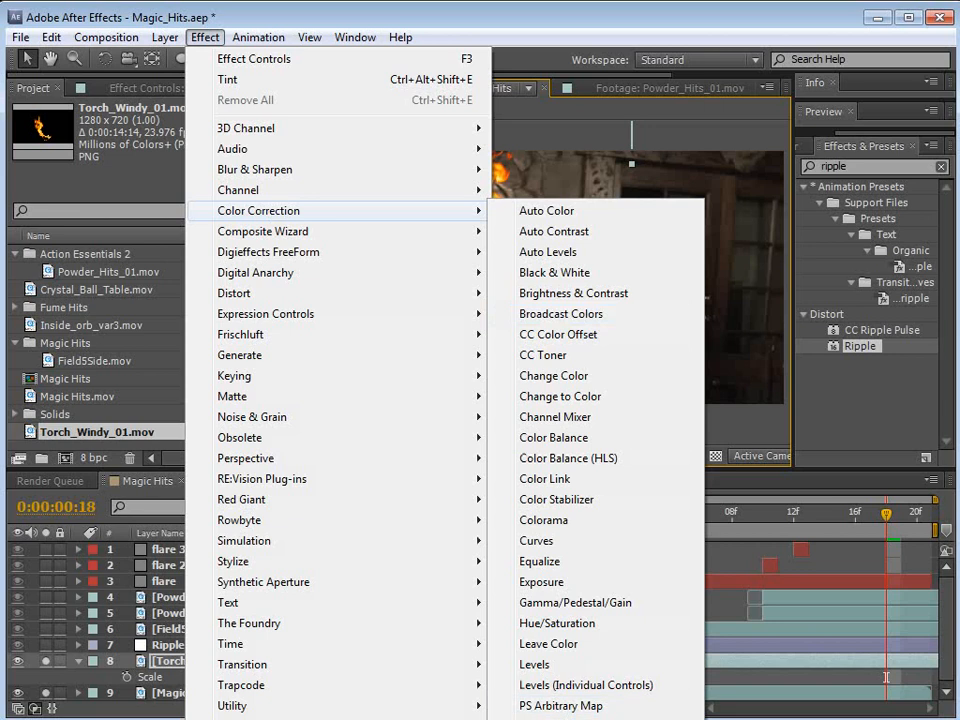
click(228, 79)
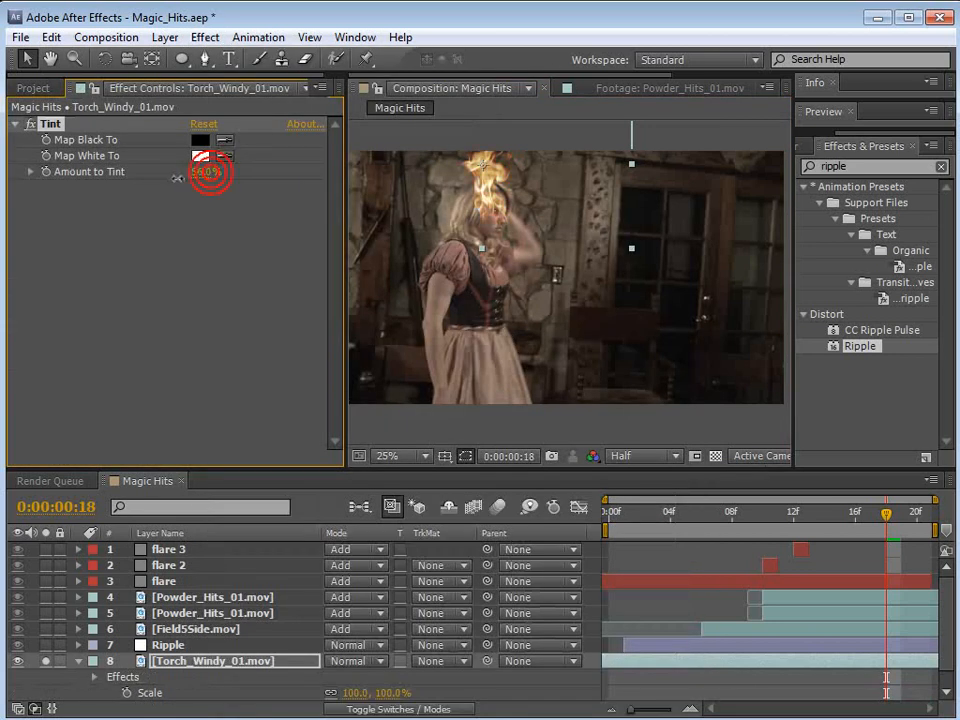
Step: Set the torch layer's blending mode to Add and its Amount to Tint to 47%
click(362, 662)
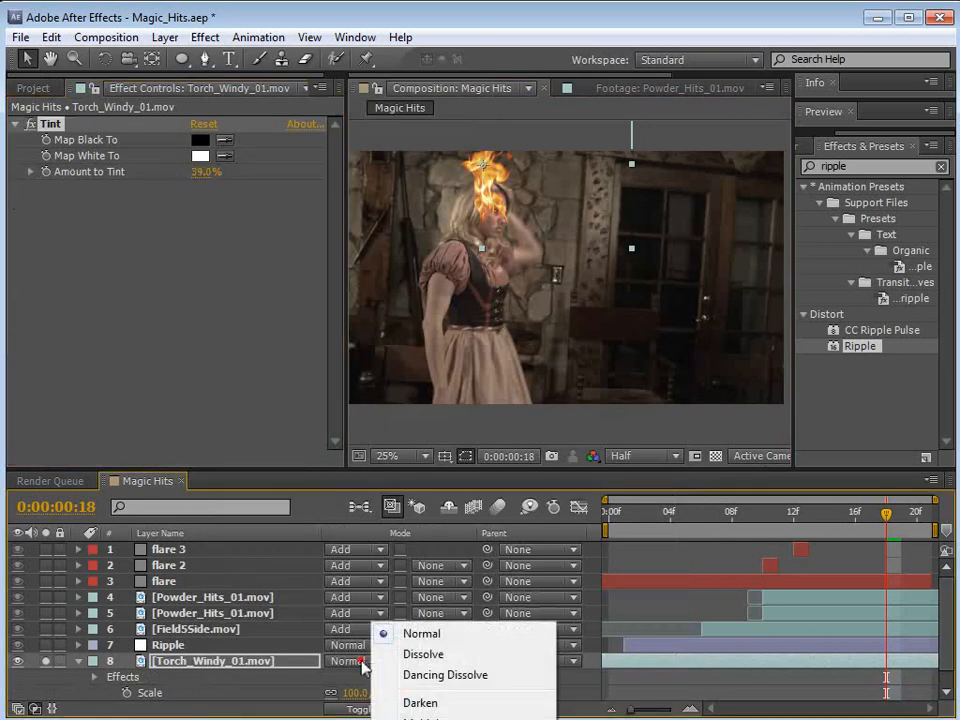
click(420, 719)
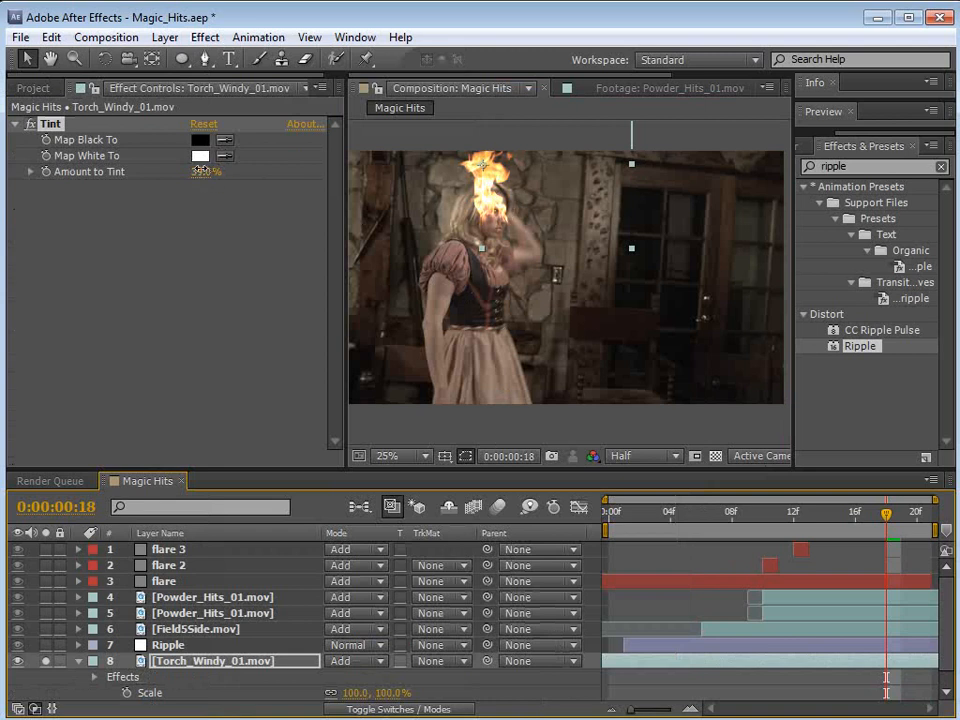
drag(205, 171, 481, 238)
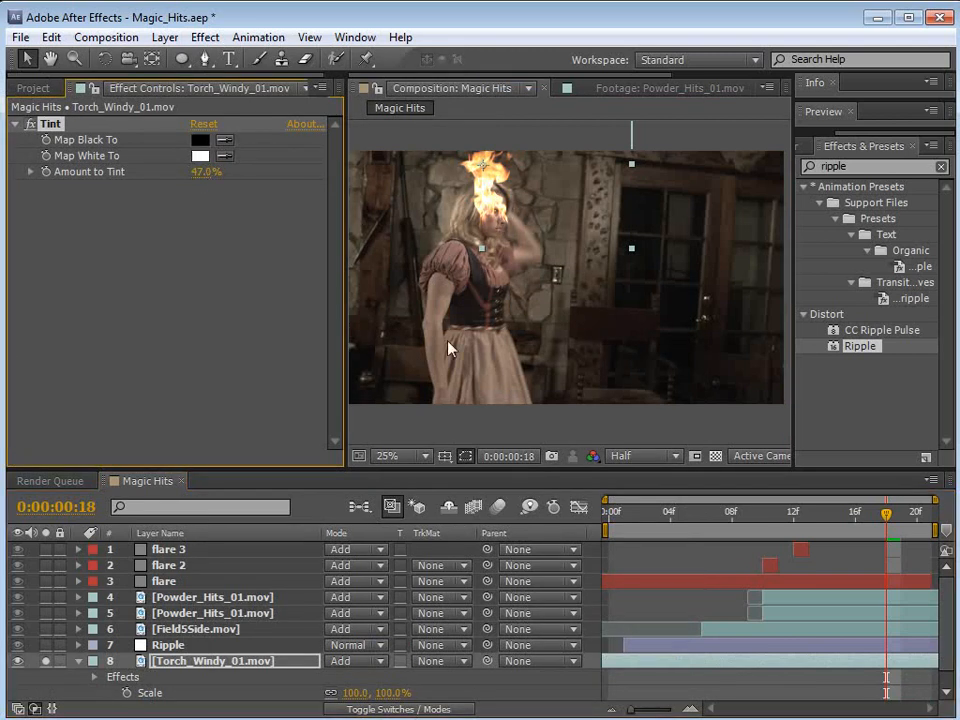
Step: Move the flame beside the woman's head, above the wall post, and scale the torch layer to 172%
scroll(388, 692, down, 1)
drag(516, 201, 563, 199)
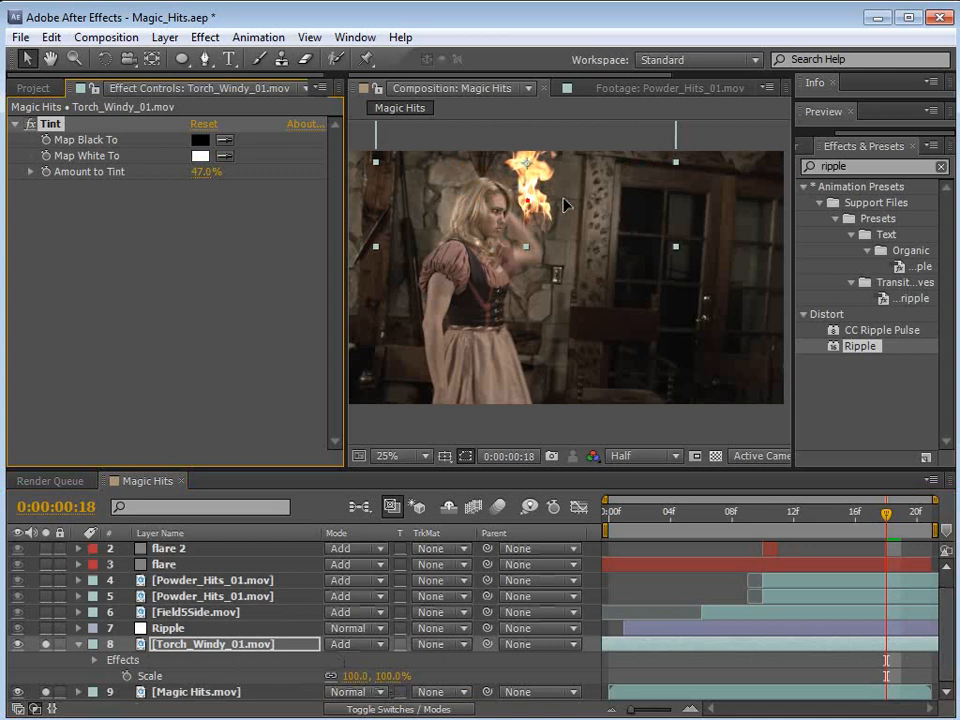
drag(389, 677, 441, 658)
drag(557, 251, 578, 275)
scroll(603, 251, up, 1)
key(space)
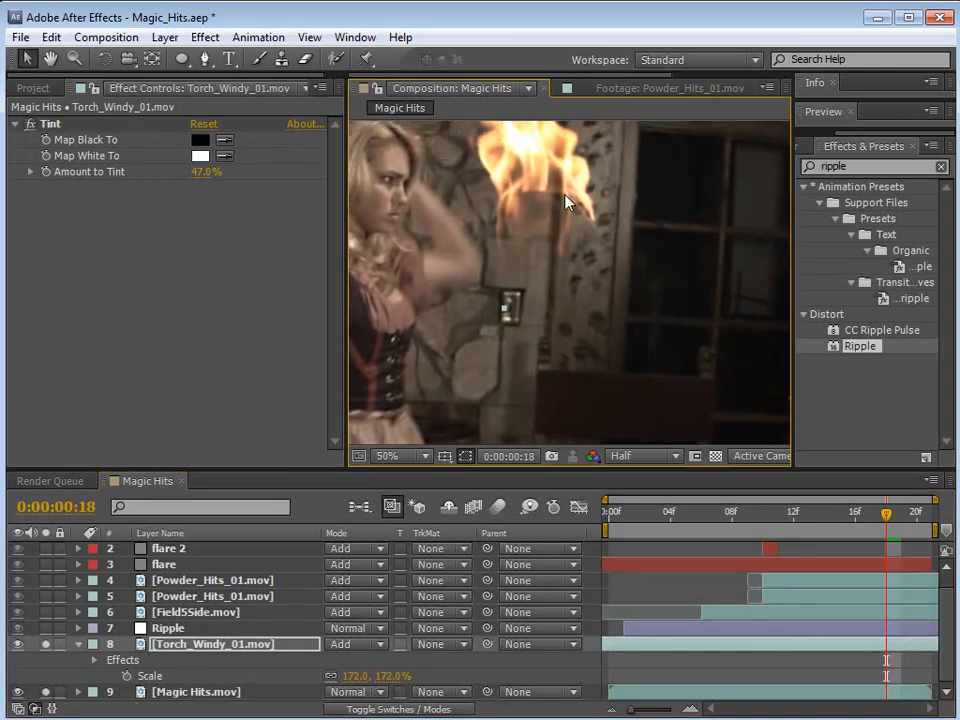
Step: Start Position keyframes at frame 0 with the flame on the woman's head, and move it to 680.0, -304.0 at frame 5
drag(888, 530, 855, 514)
scroll(533, 268, down, 1)
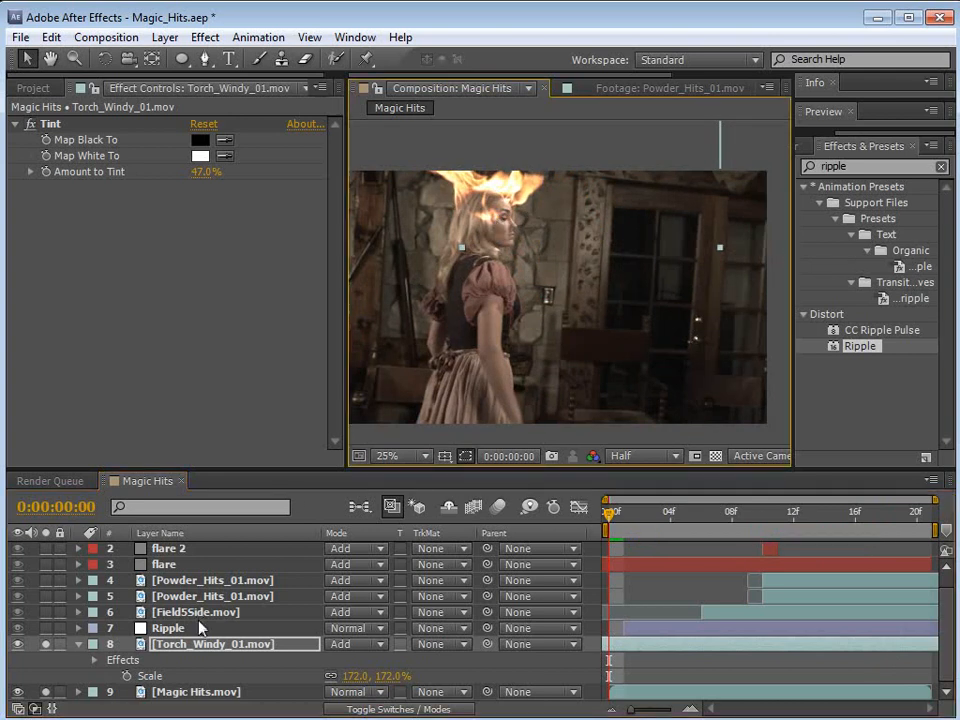
key(p)
click(126, 676)
drag(646, 515, 685, 522)
drag(492, 192, 507, 189)
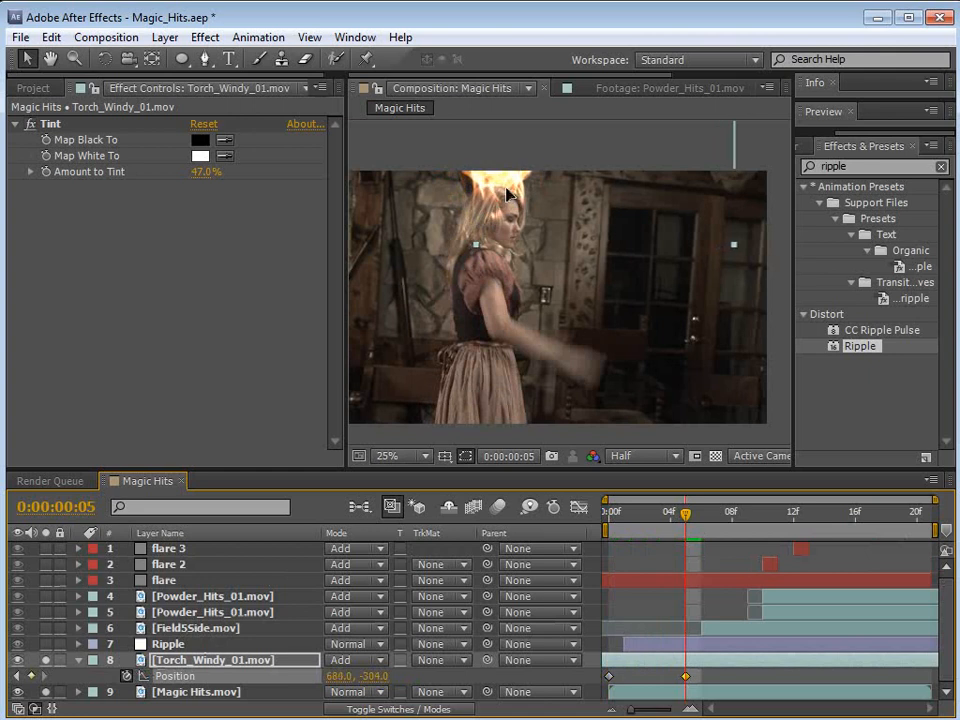
Step: Keep the flame on the woman's head with Position keyframes at frames 11, 16 and 20, ending at 524.0, -240.0
drag(724, 514, 778, 514)
drag(494, 188, 483, 183)
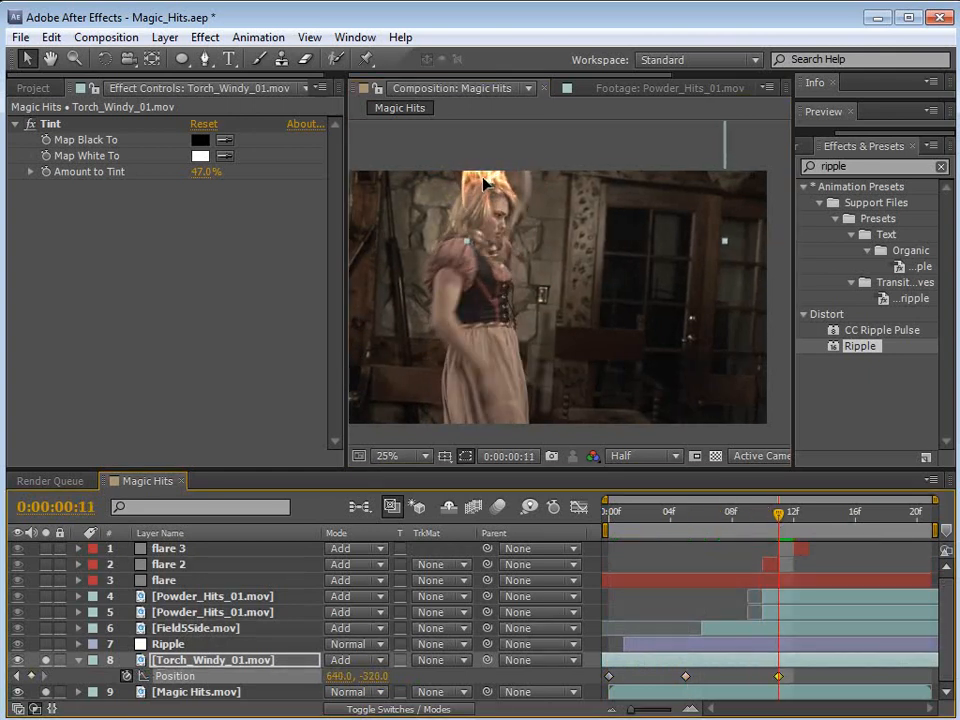
drag(778, 514, 855, 514)
drag(489, 202, 472, 215)
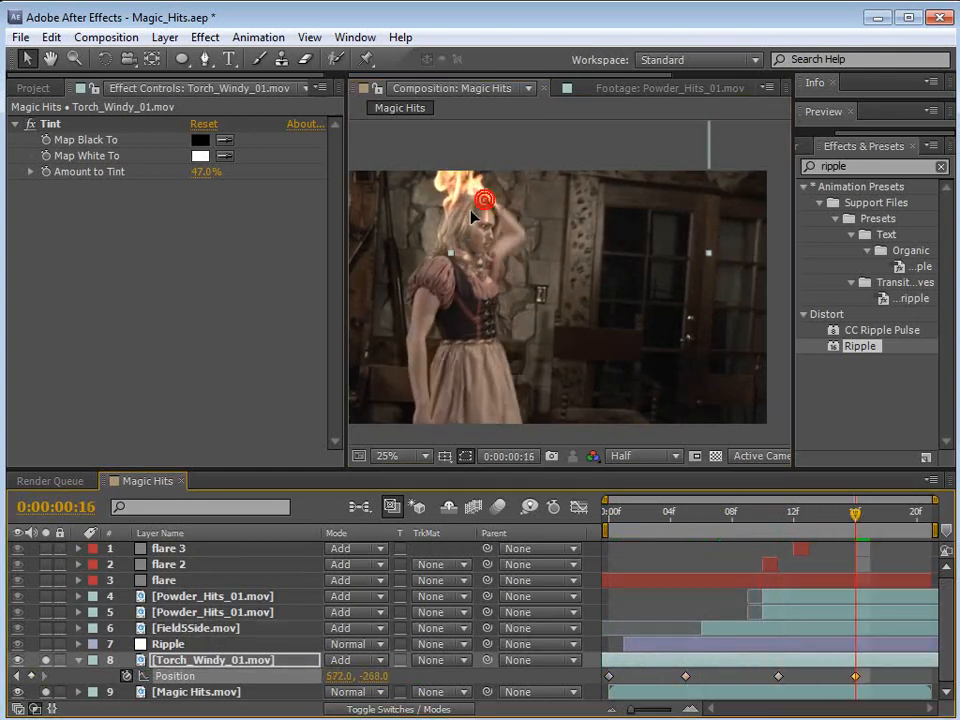
drag(855, 514, 917, 514)
drag(489, 220, 480, 224)
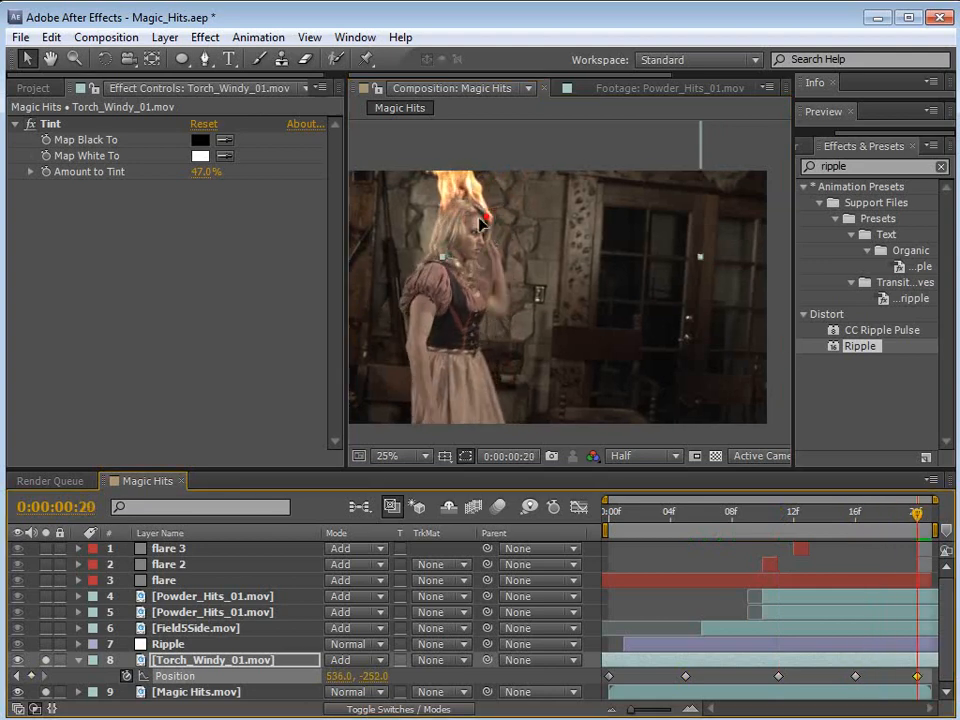
Step: Preview the tracked flame, including in an enlarged composition view centred on the woman
key(space)
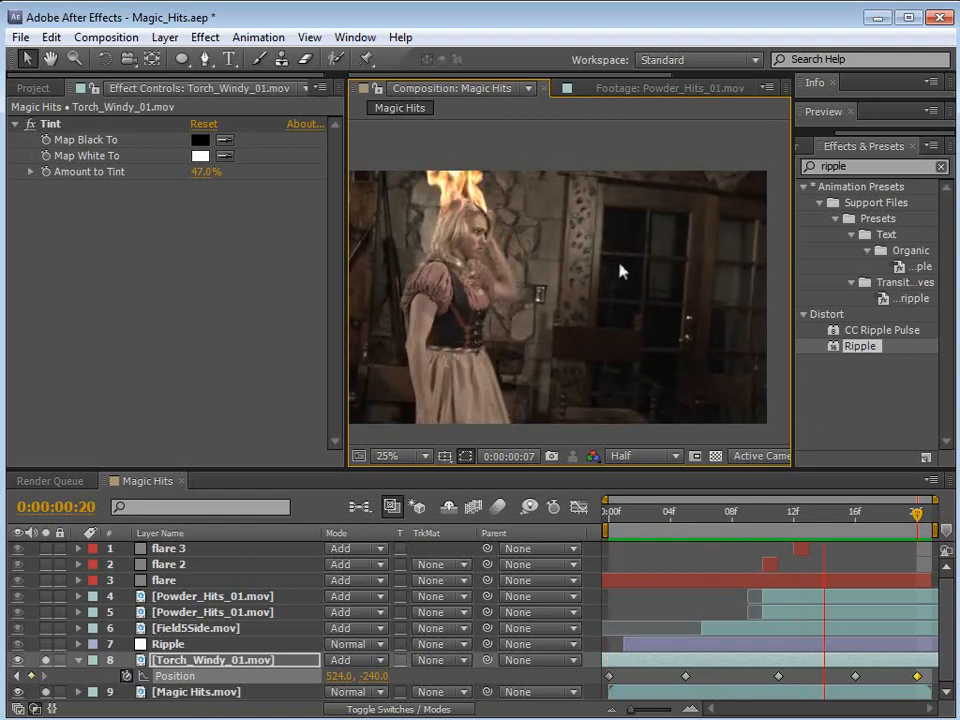
key(grave)
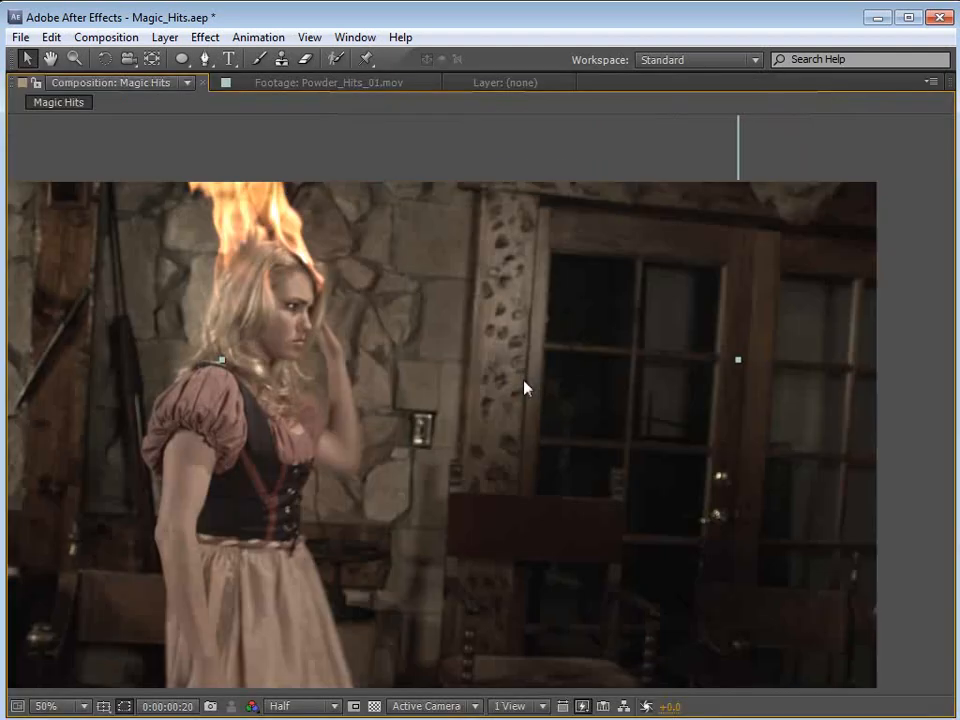
key(space)
drag(433, 420, 471, 394)
drag(548, 391, 576, 395)
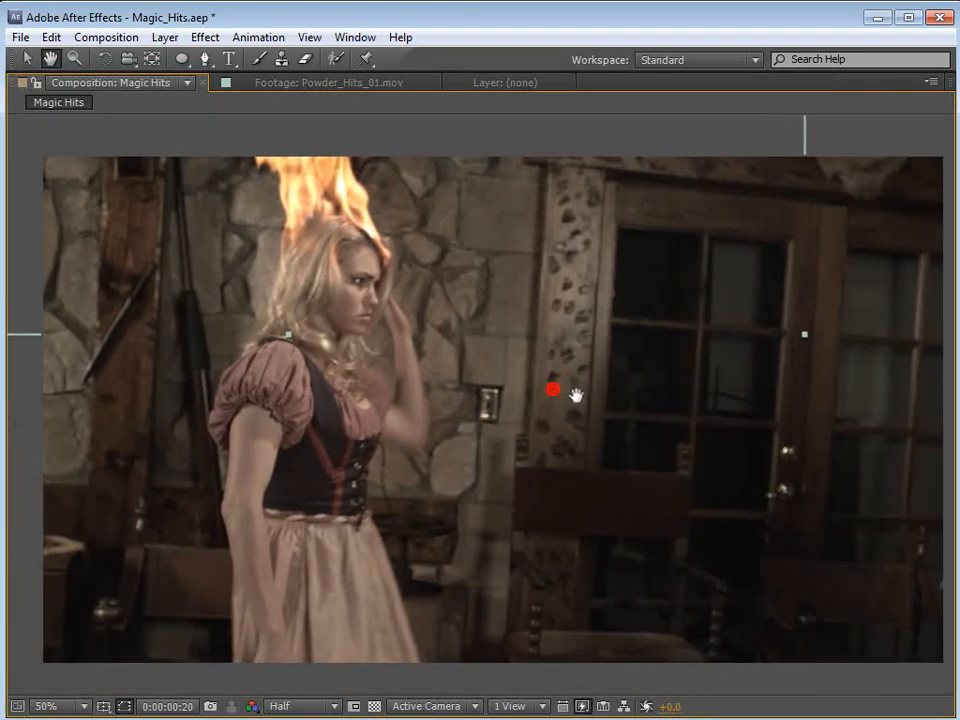
key(space)
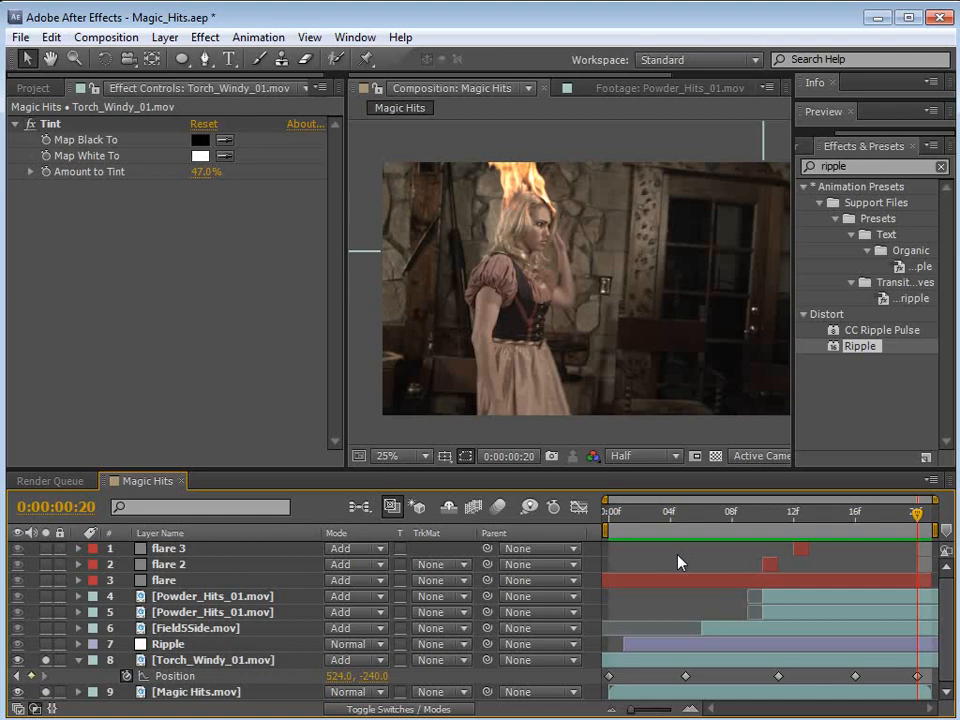
Step: Return to frame 0, show the project's footage items, and preview the Magic Hits composition
drag(914, 515, 603, 541)
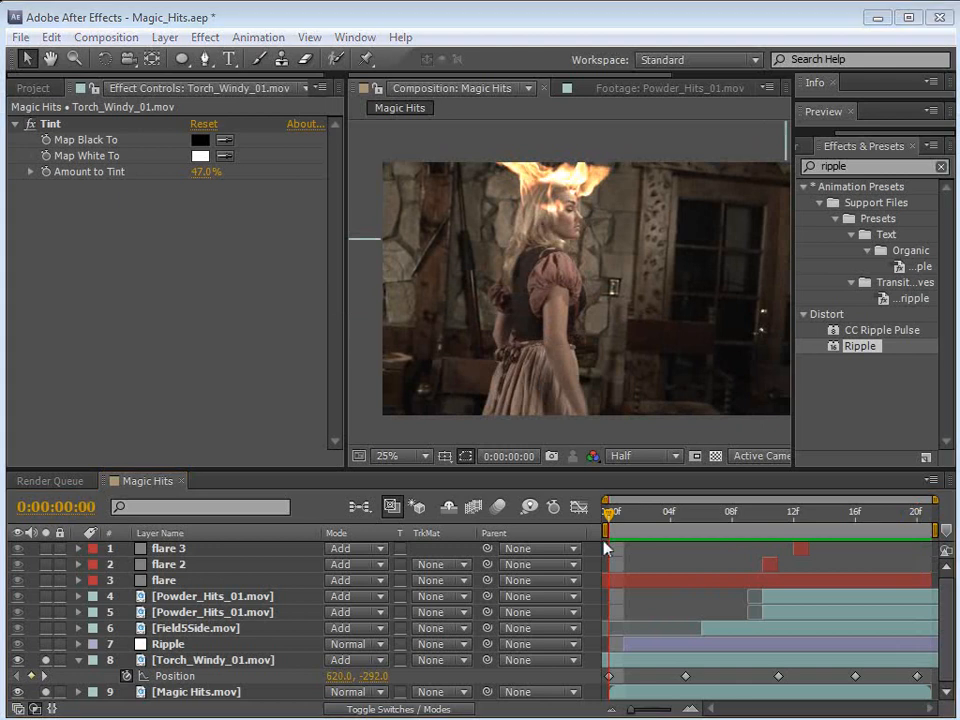
mouse_move(605, 546)
mouse_down()
mouse_move(857, 540)
mouse_move(607, 540)
mouse_up()
click(30, 91)
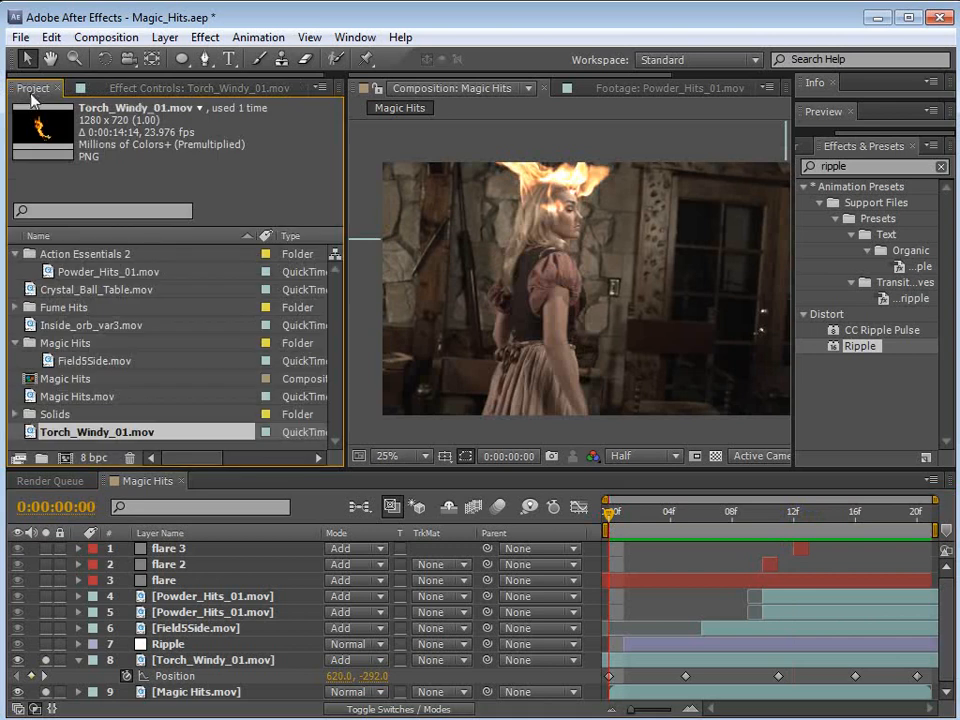
click(636, 566)
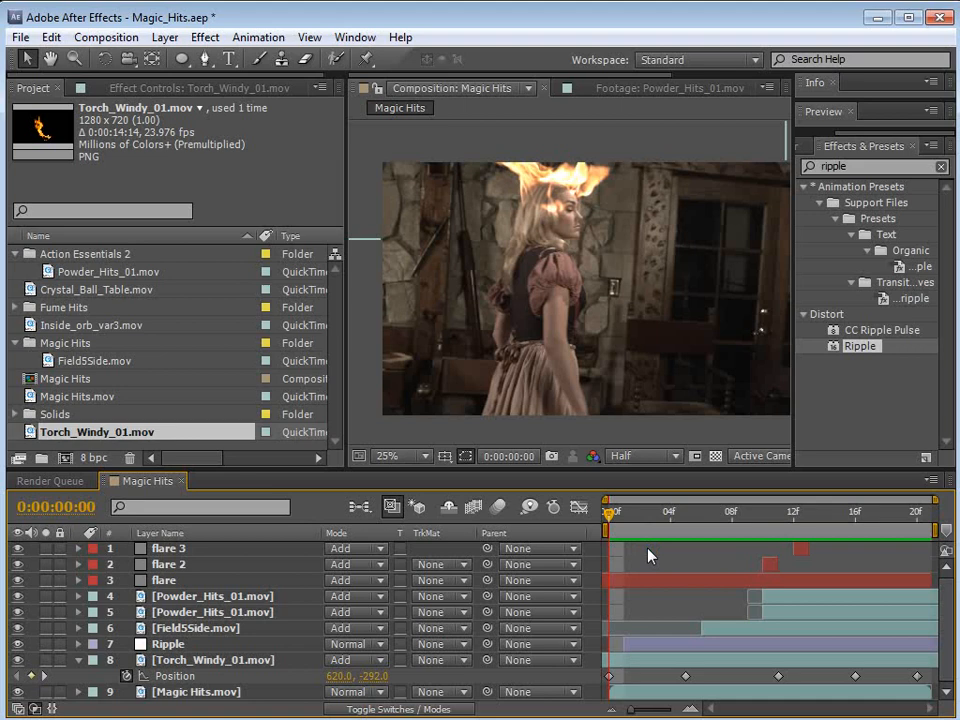
key(space)
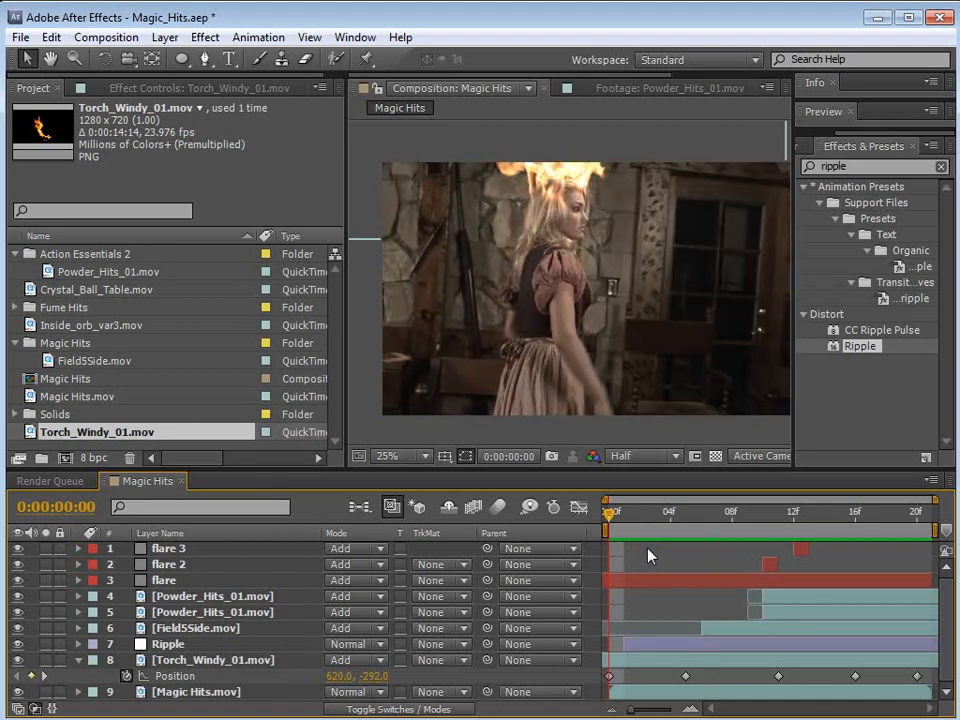